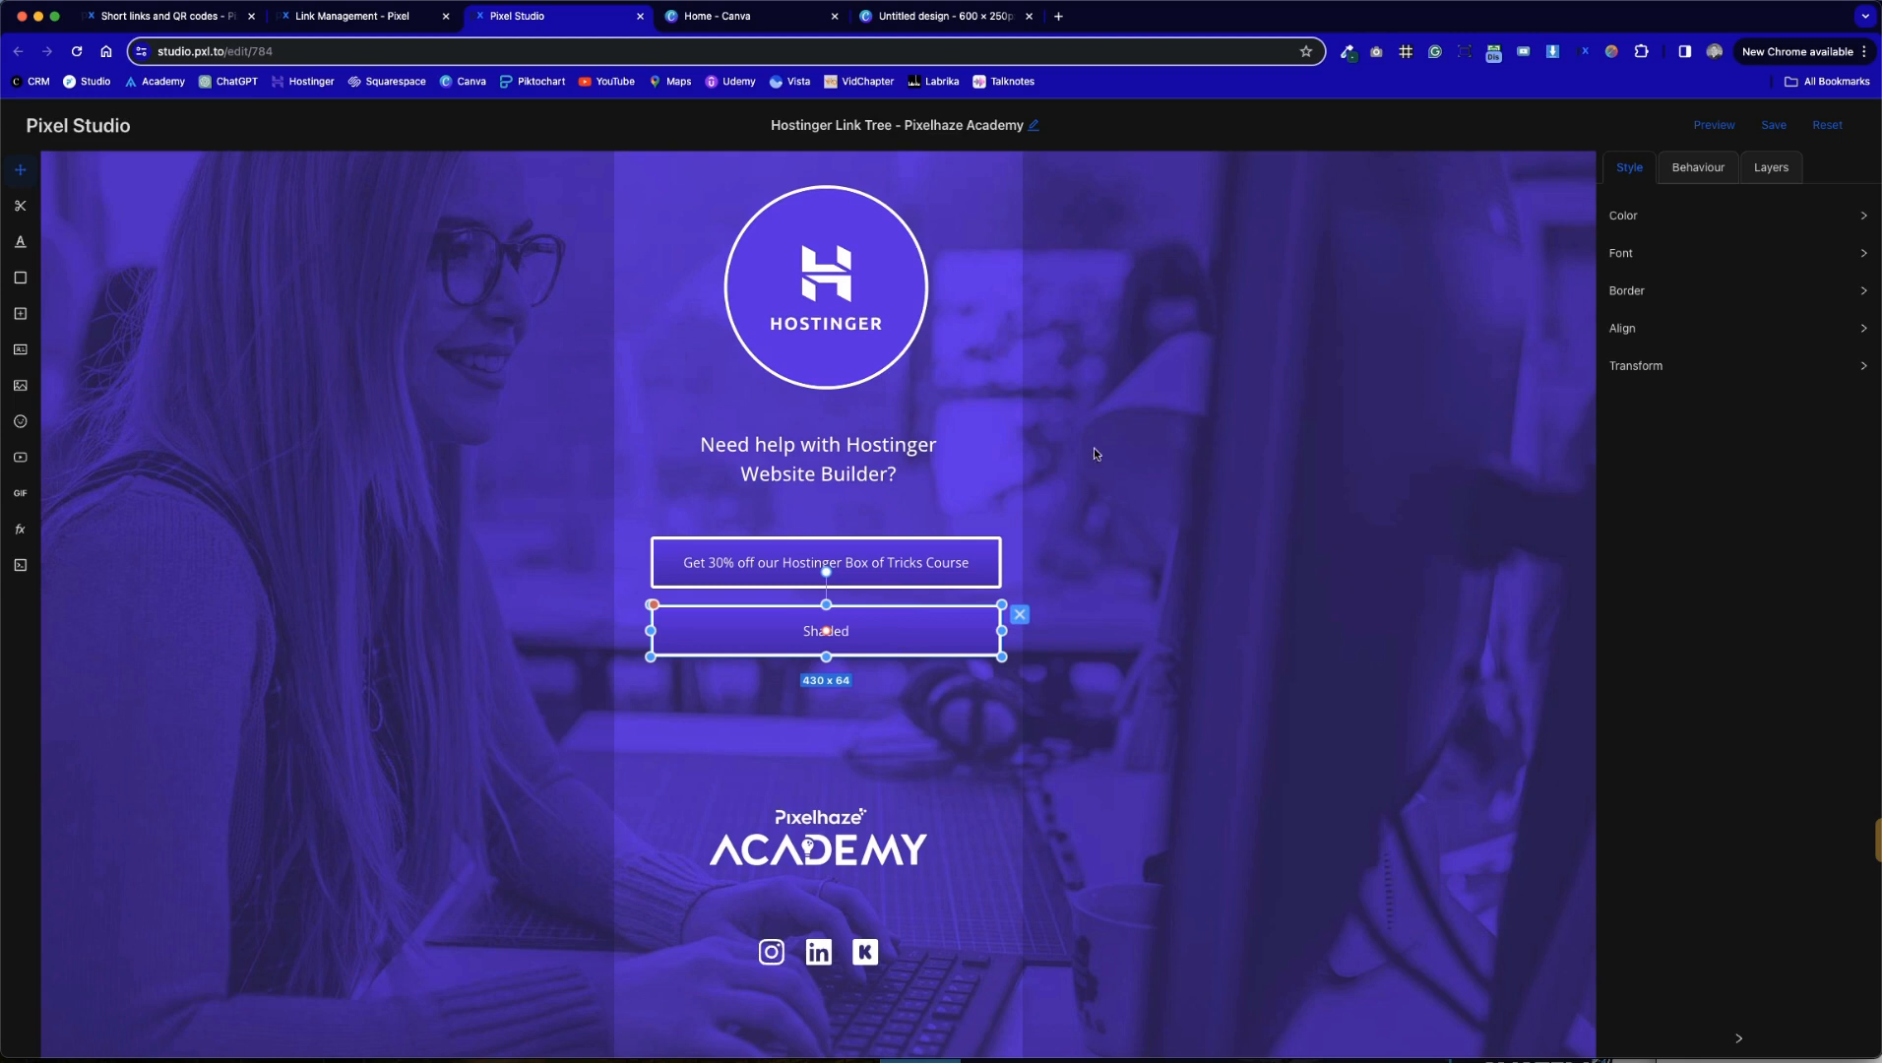
# Add a Darken button to the page and place it directly below the Shaded button
pyautogui.click(1096, 444)
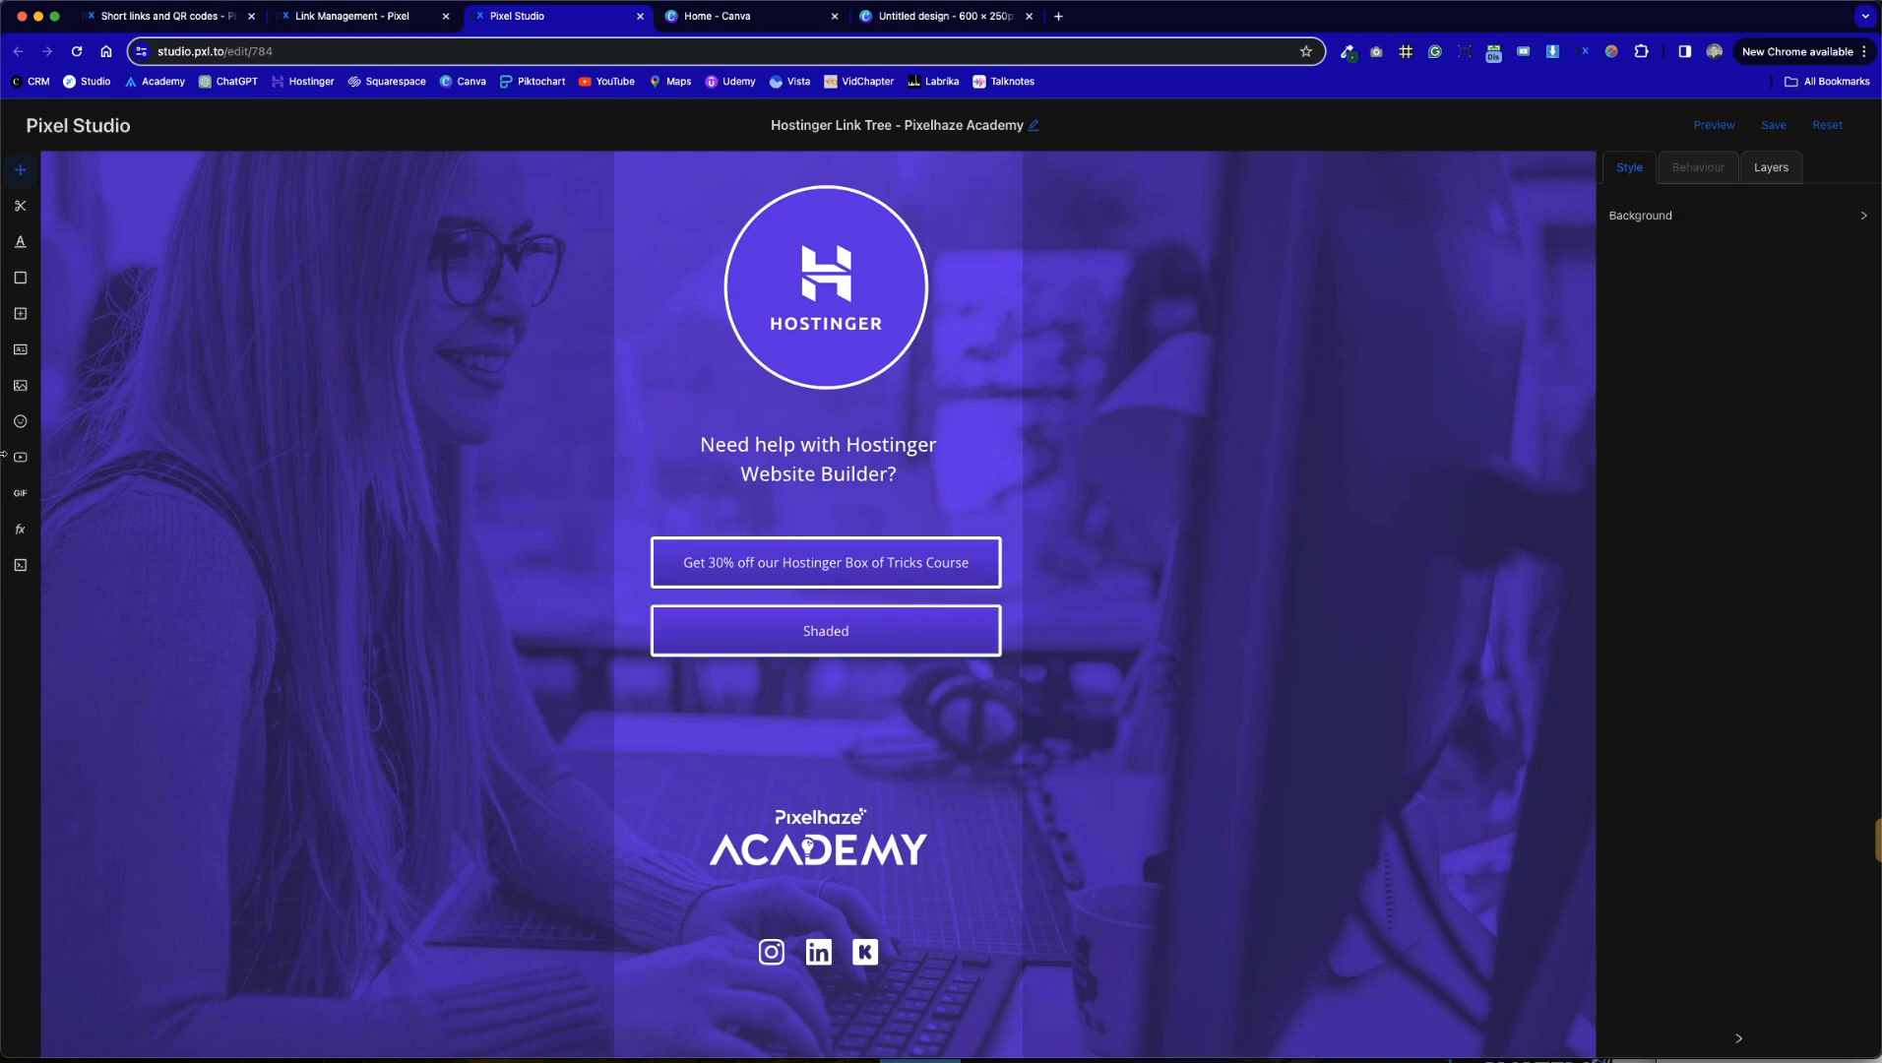
pyautogui.click(19, 313)
pyautogui.click(209, 368)
pyautogui.moveTo(928, 374)
pyautogui.mouseDown()
pyautogui.moveTo(949, 587)
pyautogui.moveTo(928, 709)
pyautogui.mouseUp()
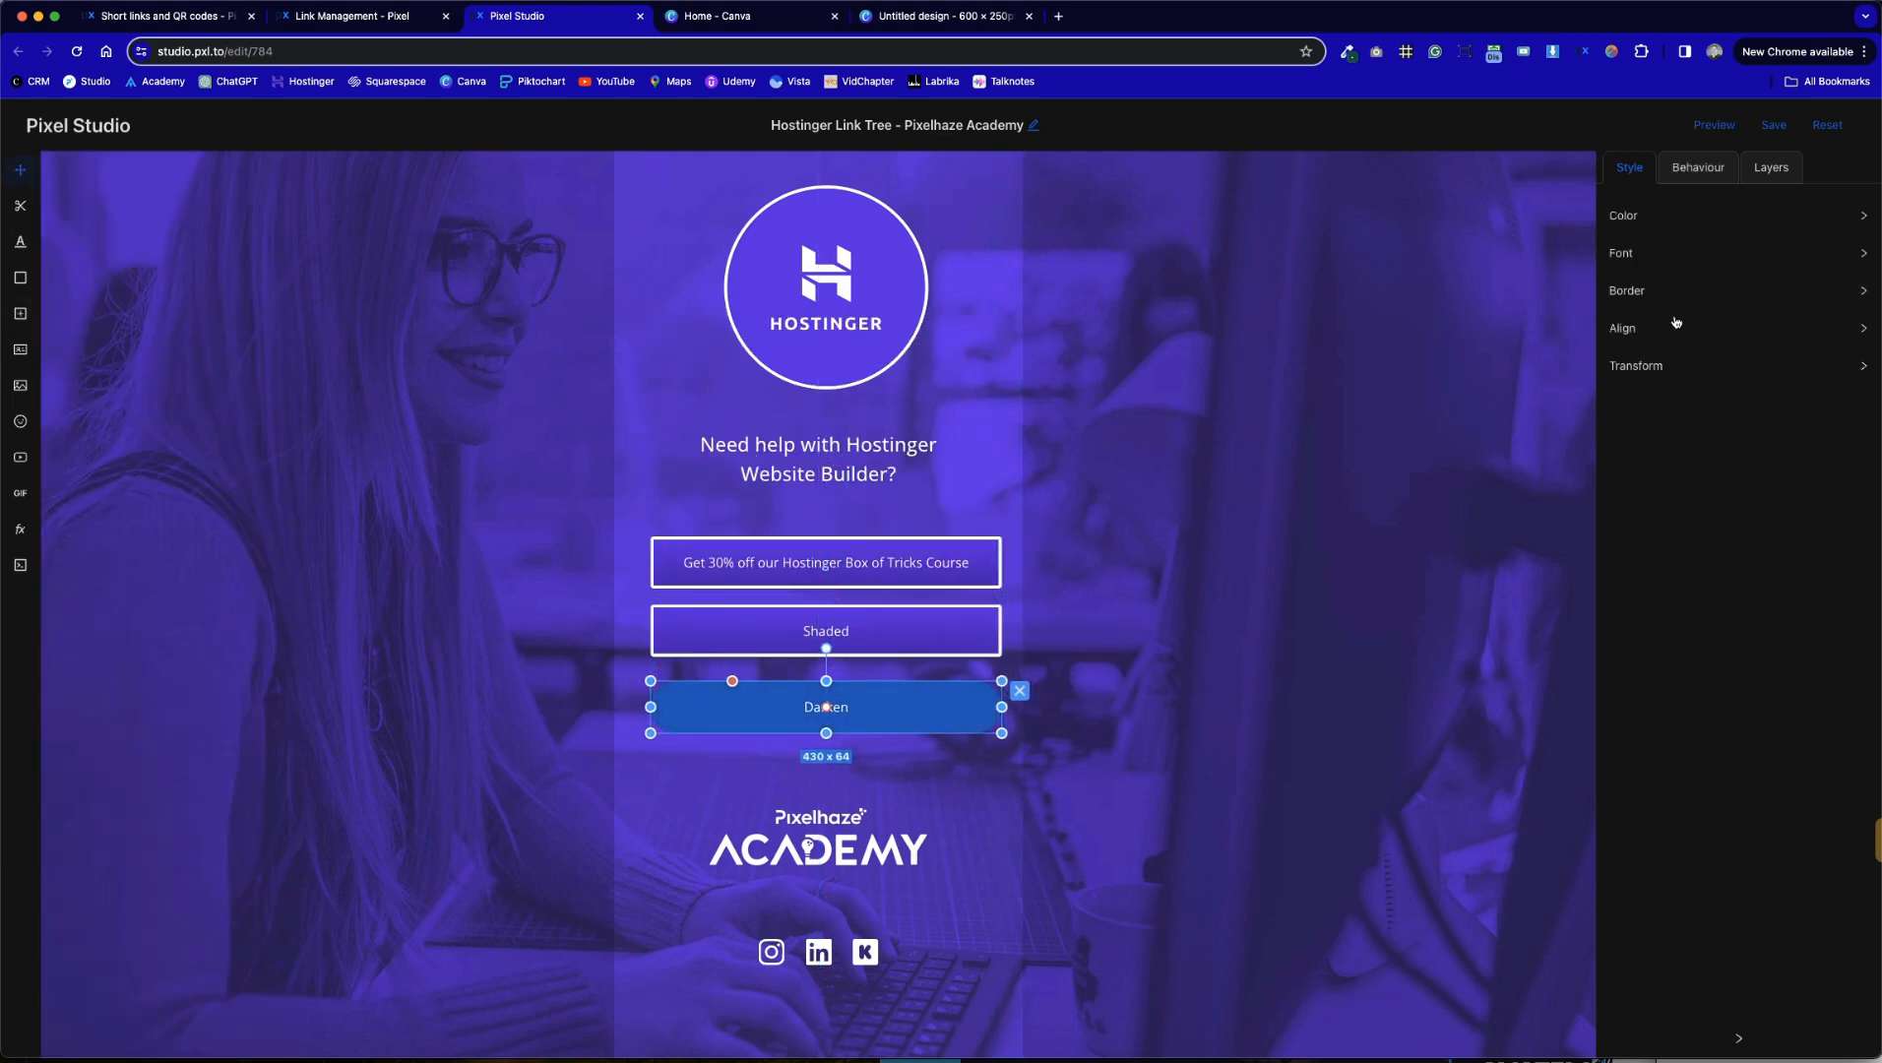
# Sample the purple from the Hostinger logo circle with the ColorZilla color picker
pyautogui.click(1687, 249)
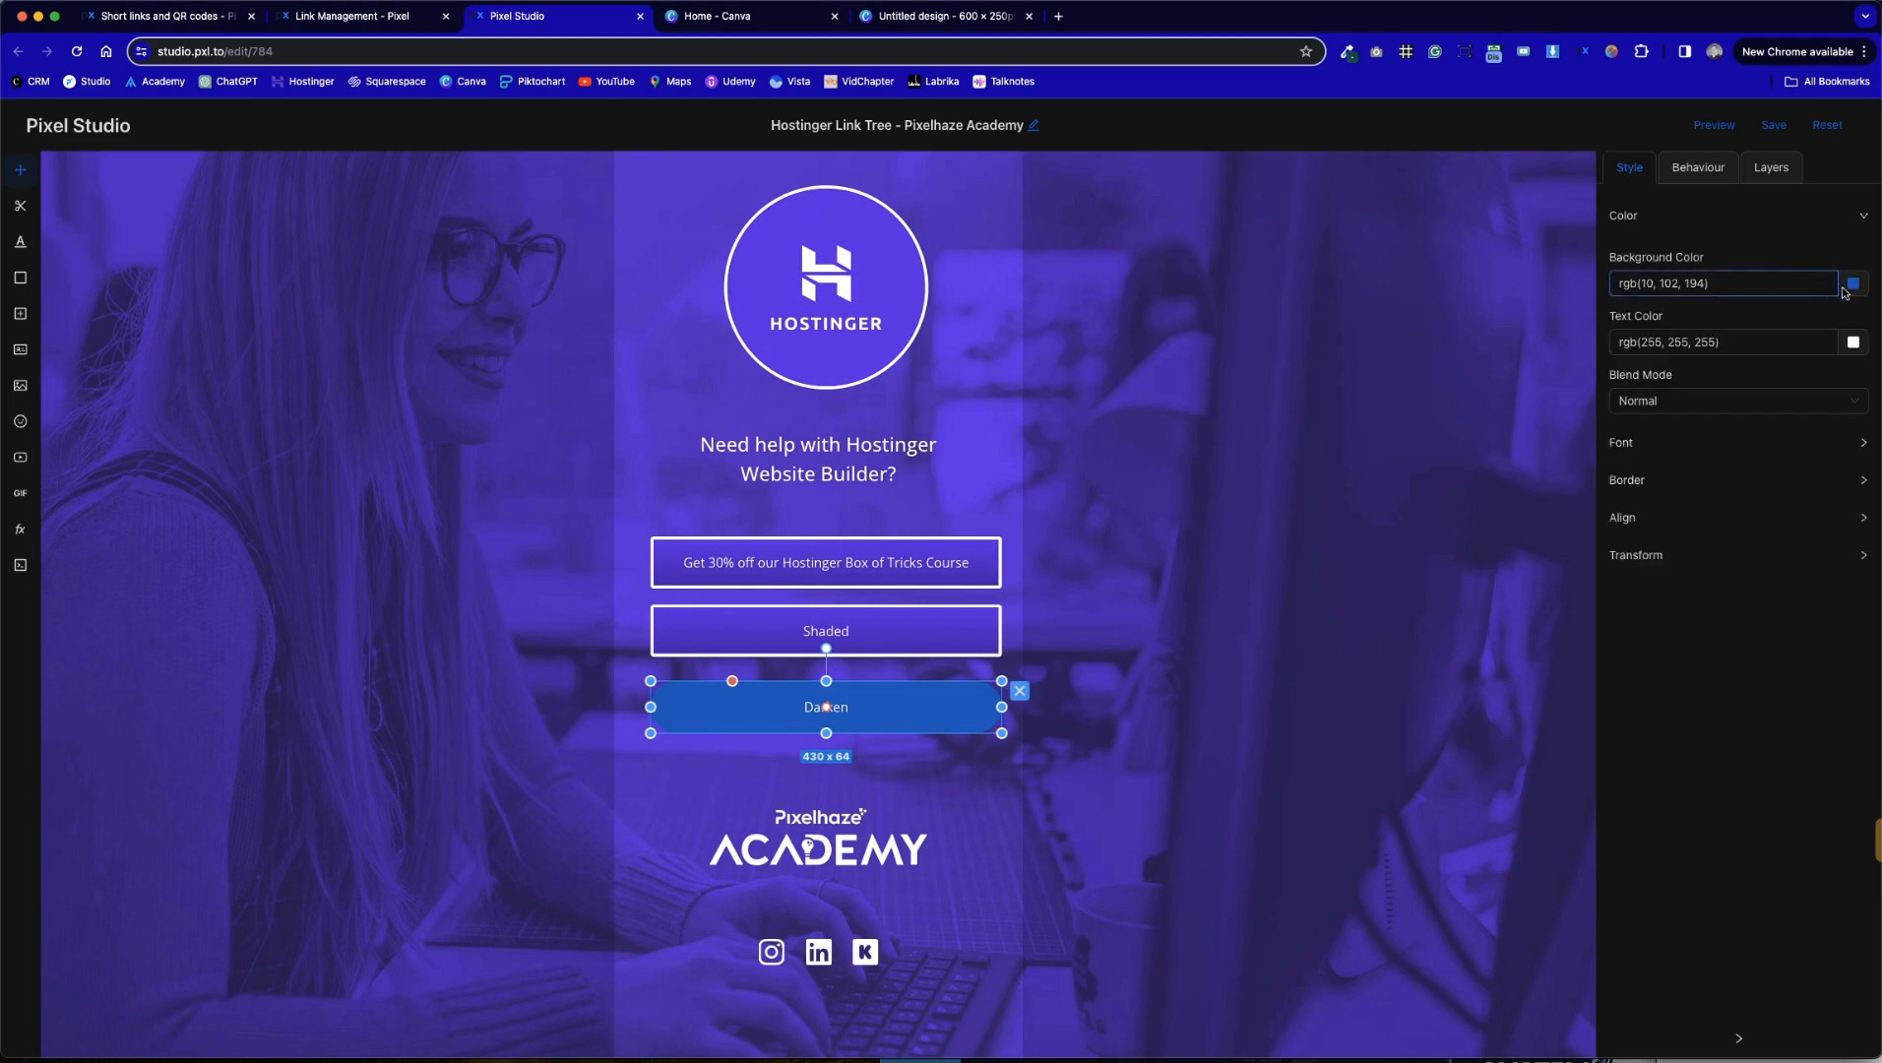
pyautogui.click(1855, 284)
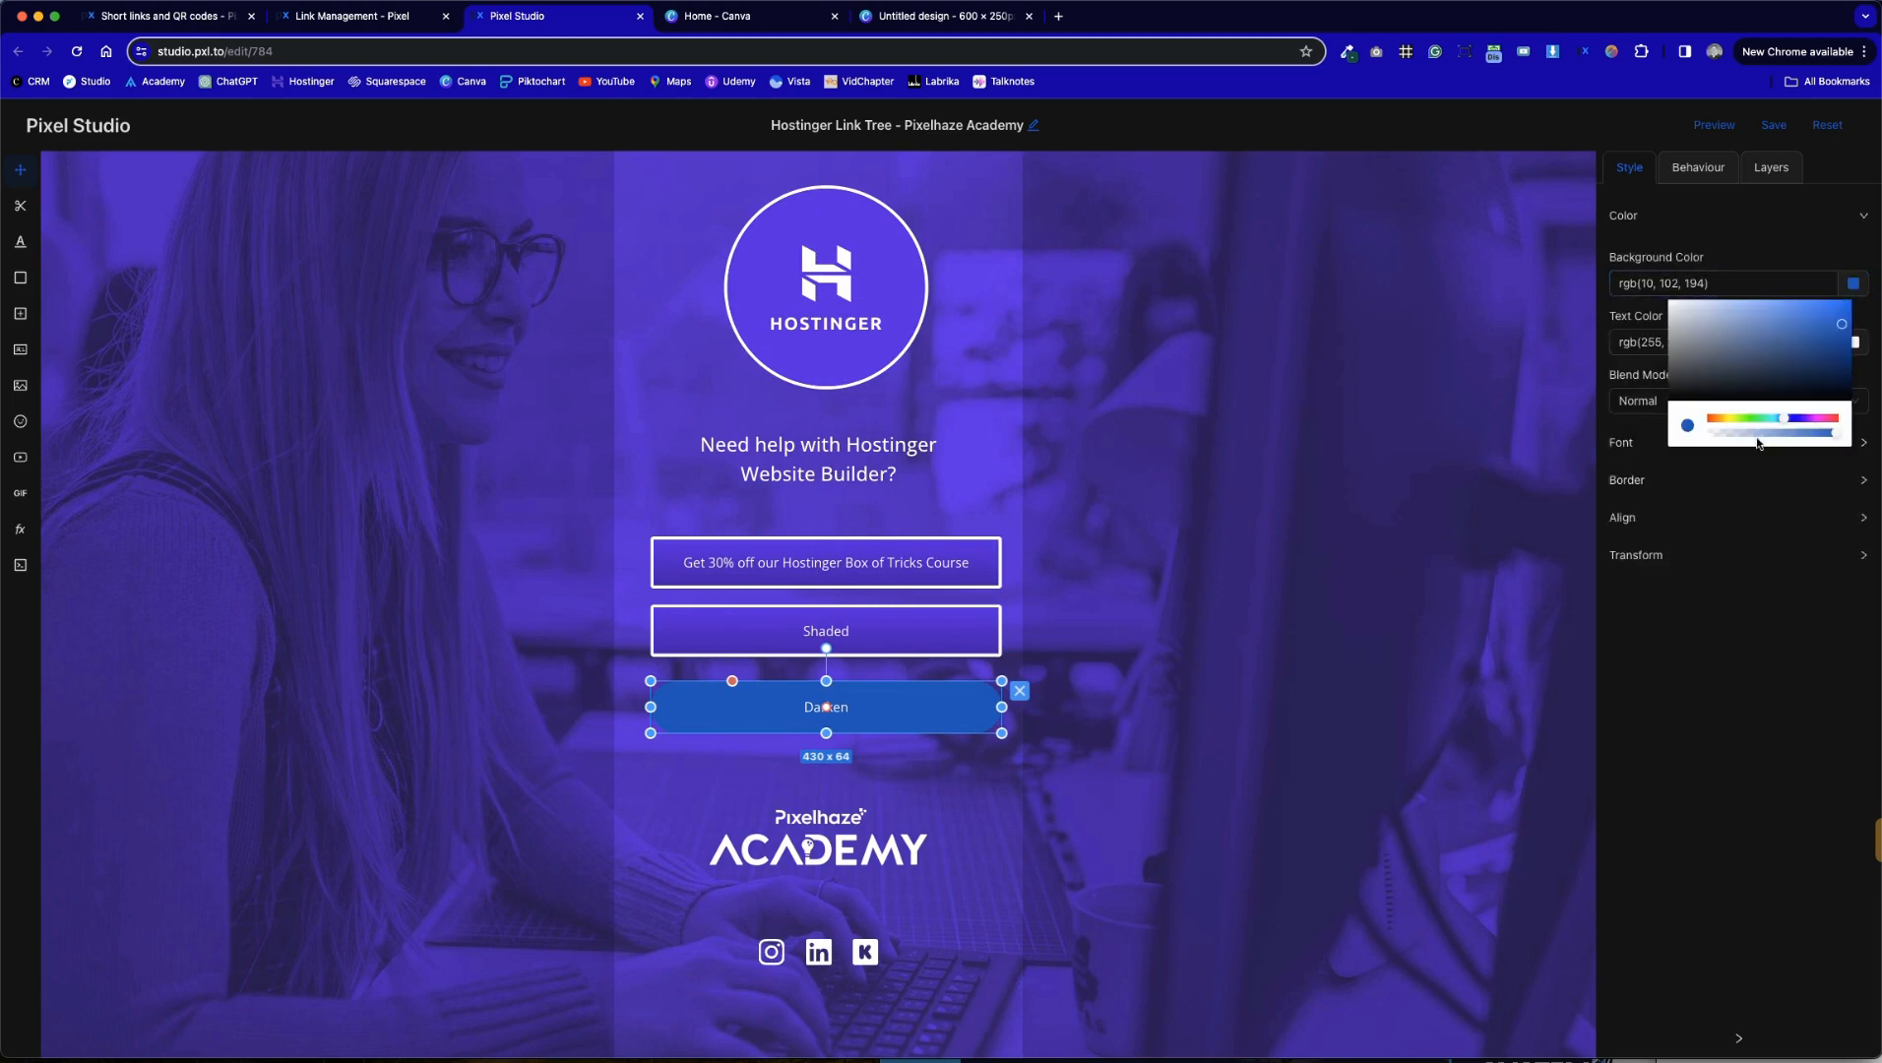
pyautogui.click(1351, 449)
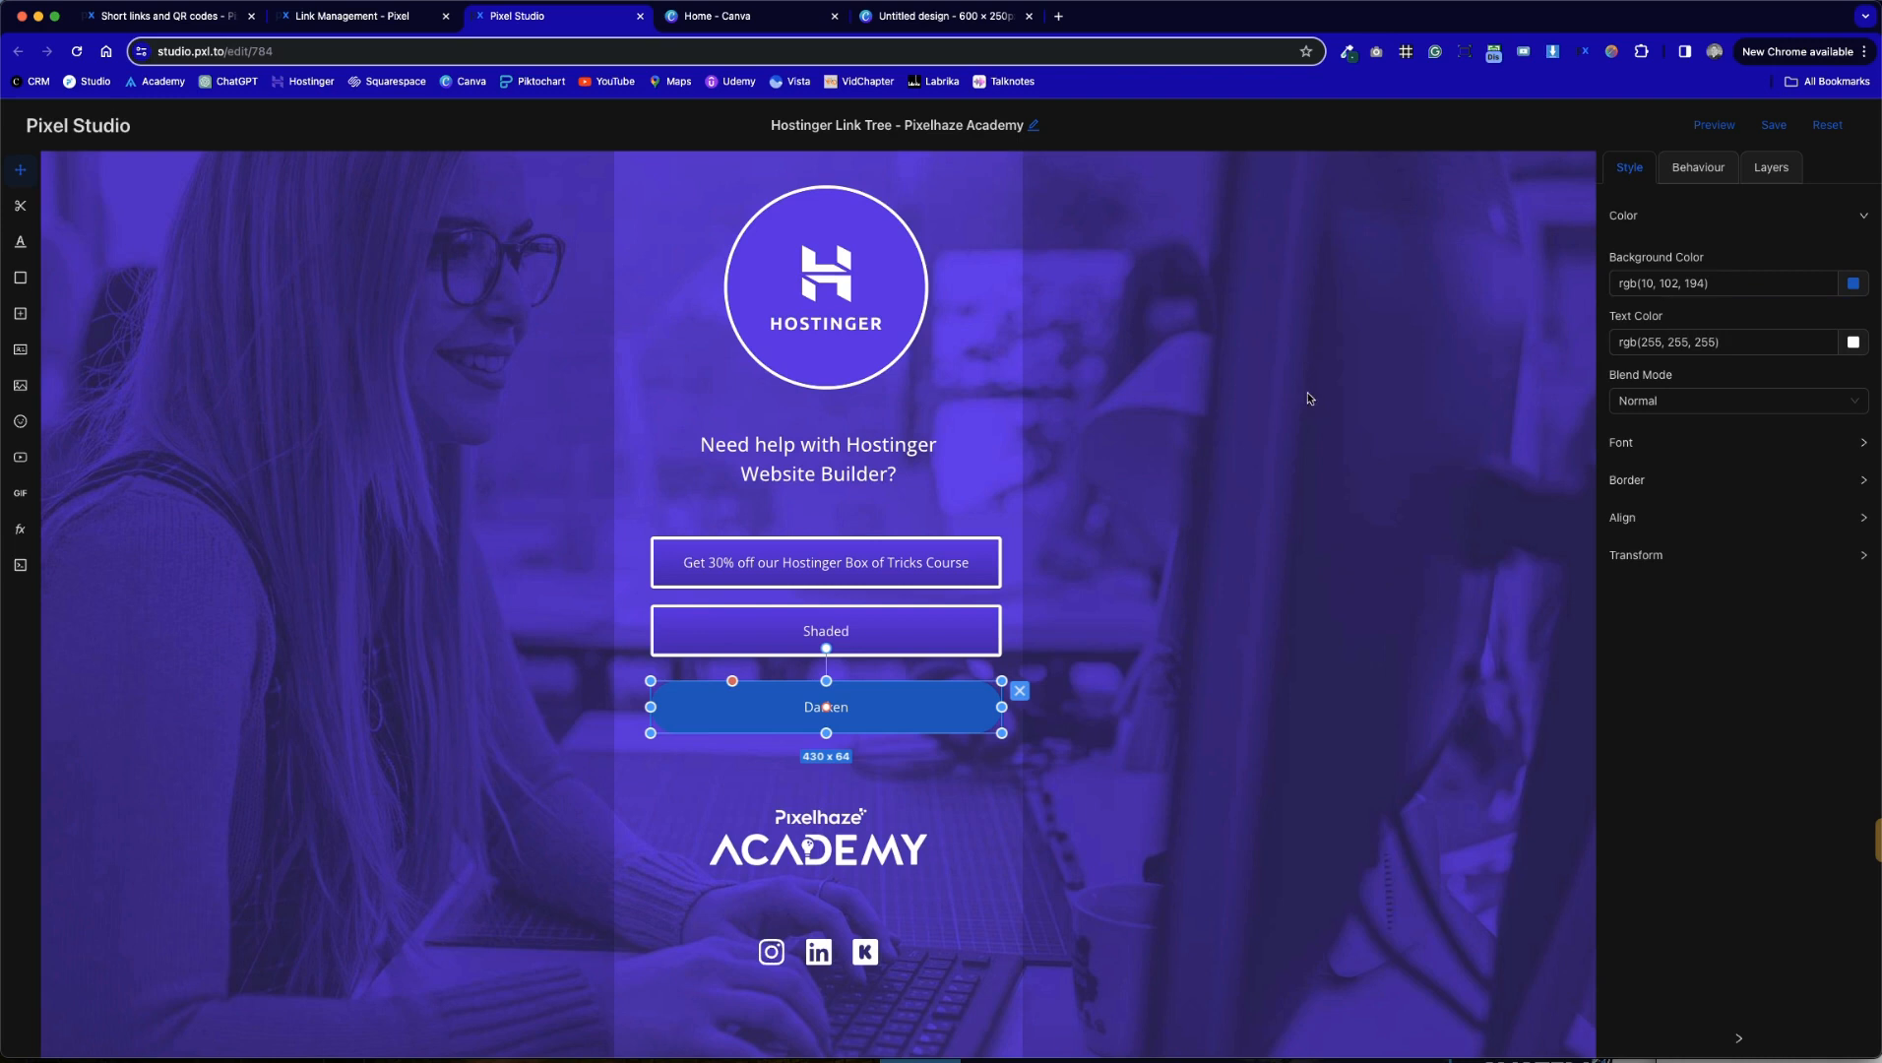
pyautogui.click(1346, 51)
pyautogui.click(1270, 77)
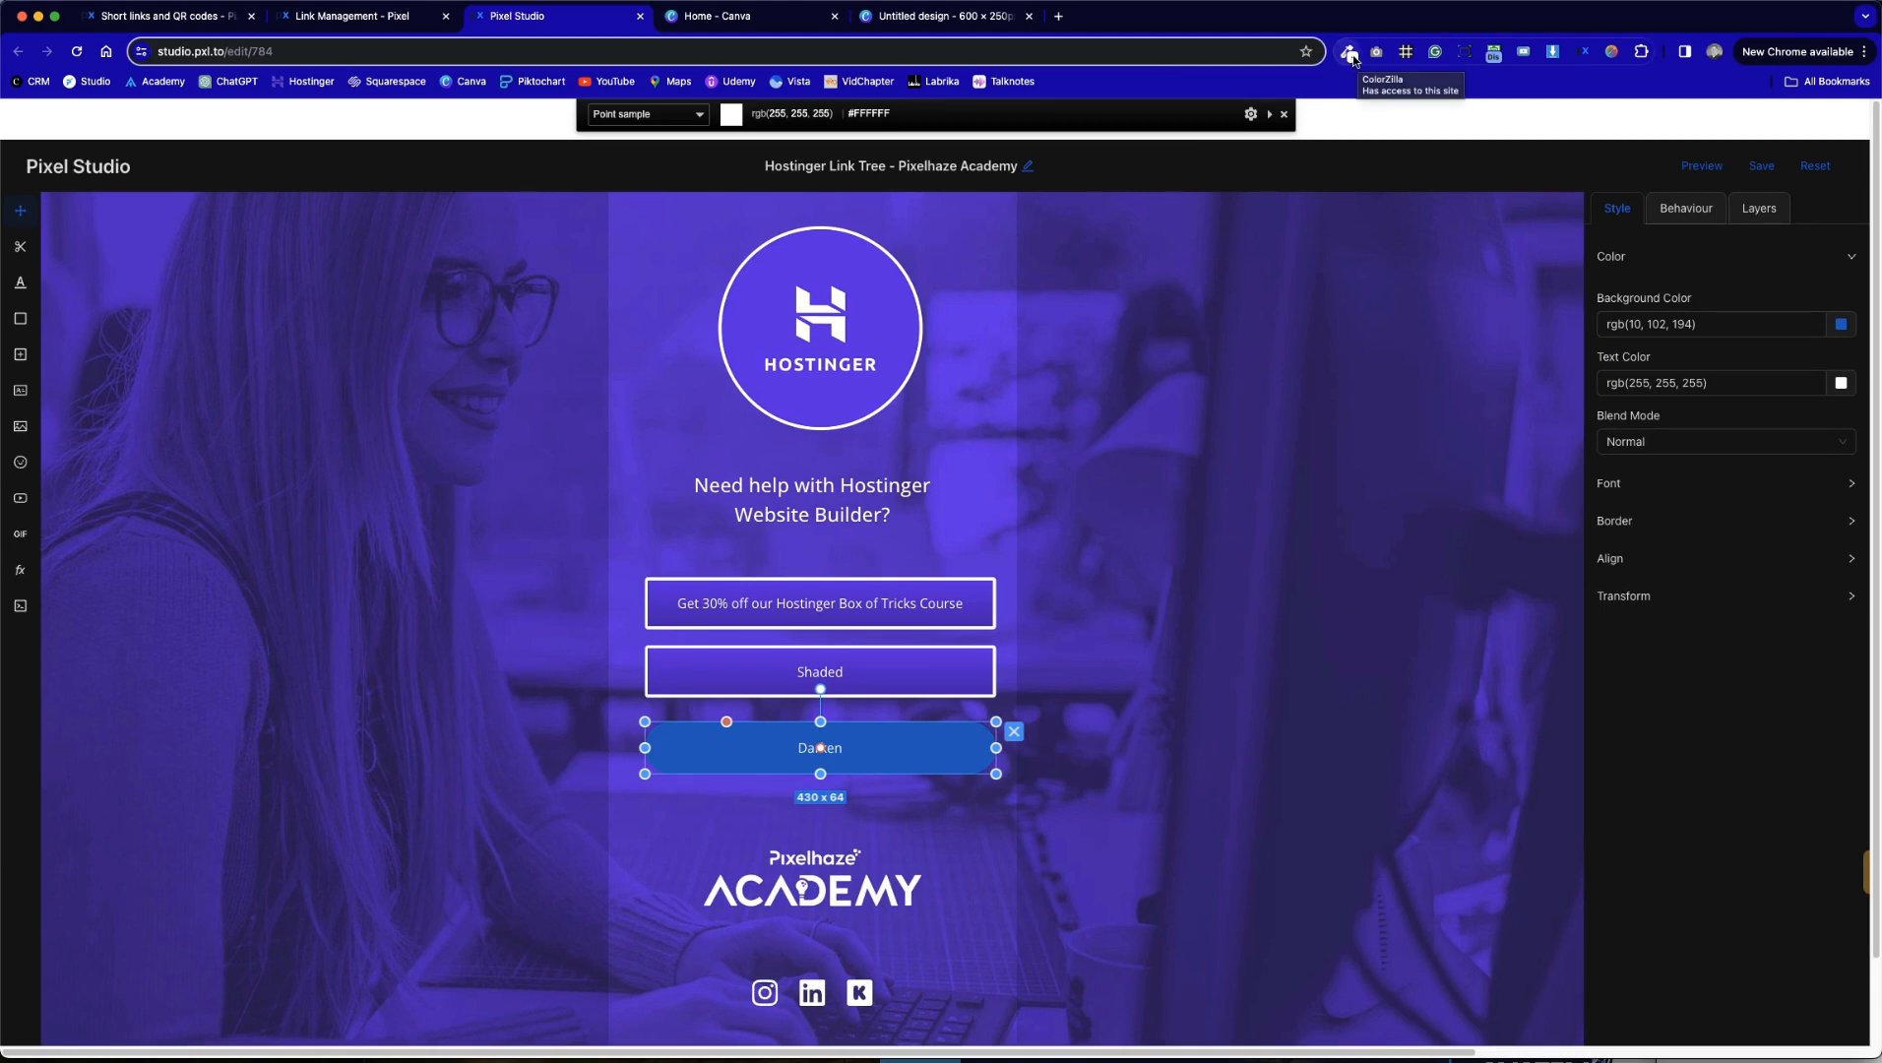
pyautogui.click(855, 275)
# Set the Darken button's background color to rgb(102, 61, 230)
pyautogui.click(1770, 285)
pyautogui.press('super+a')
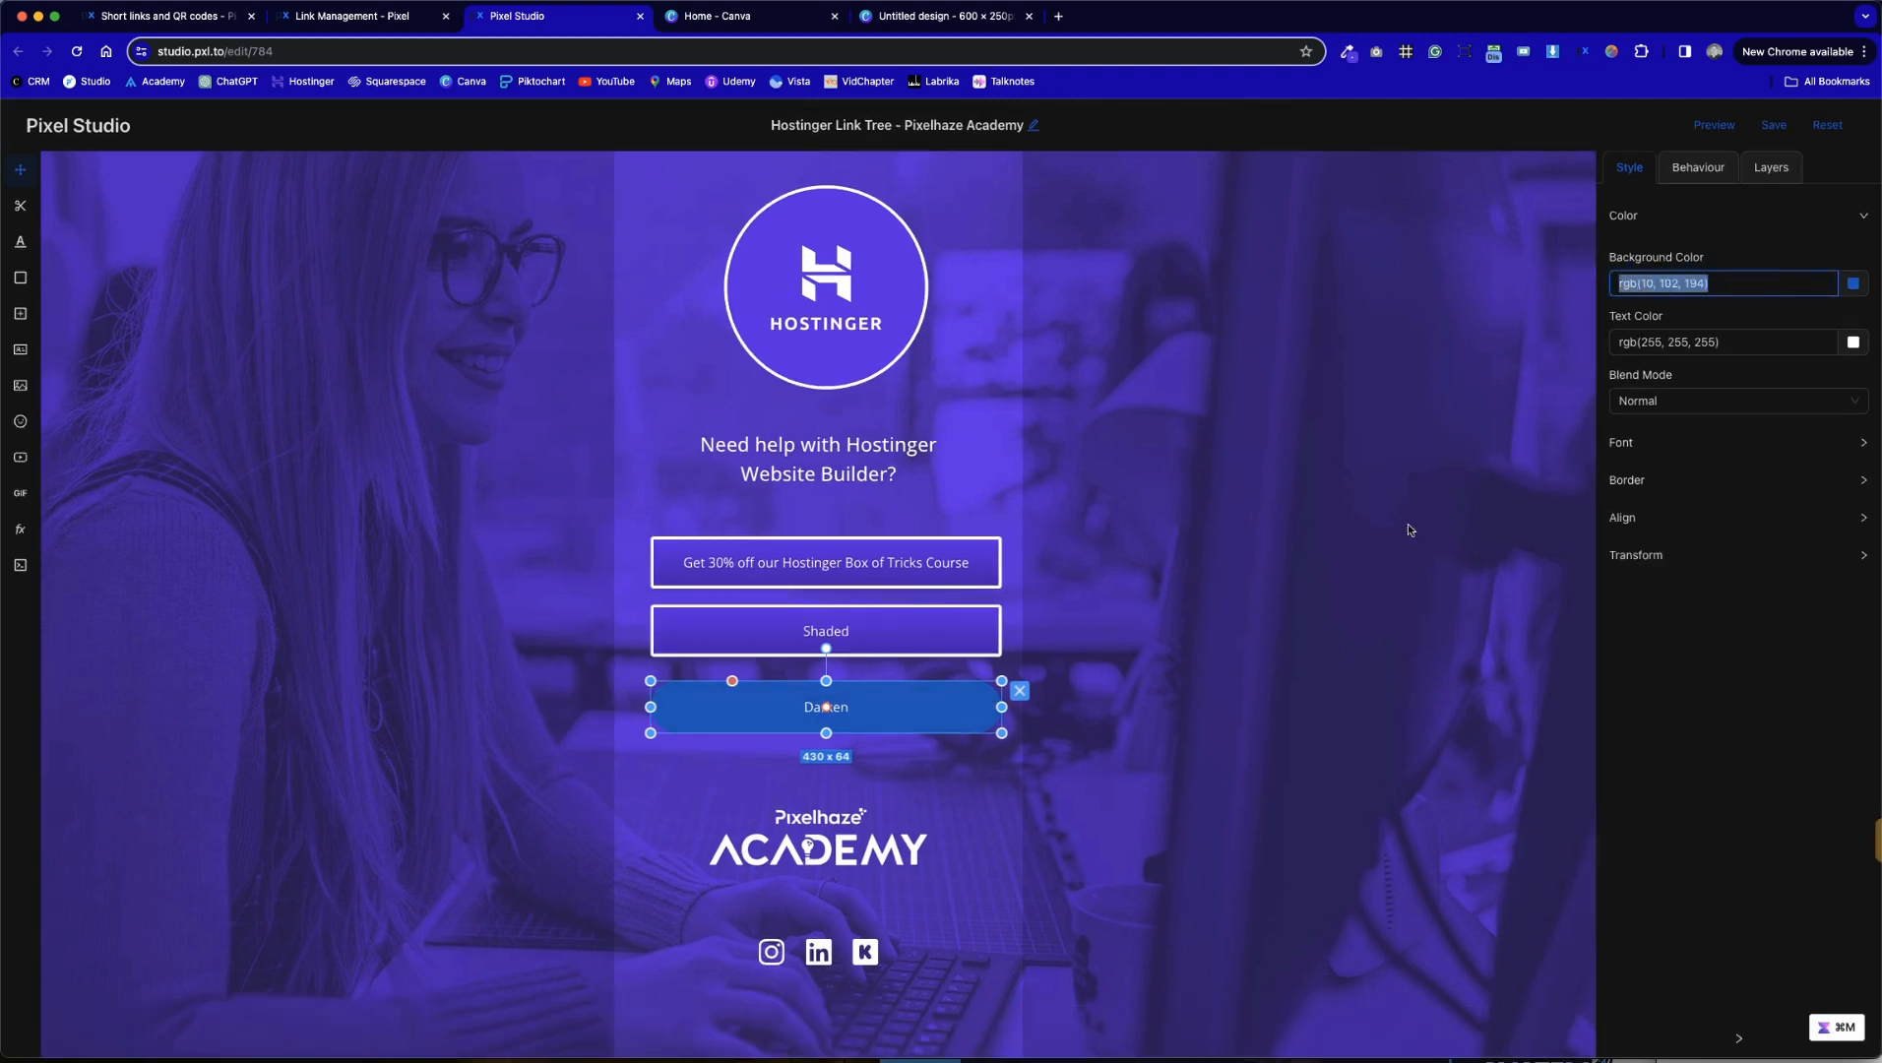
pyautogui.write('rgb(102, 61, 230)')
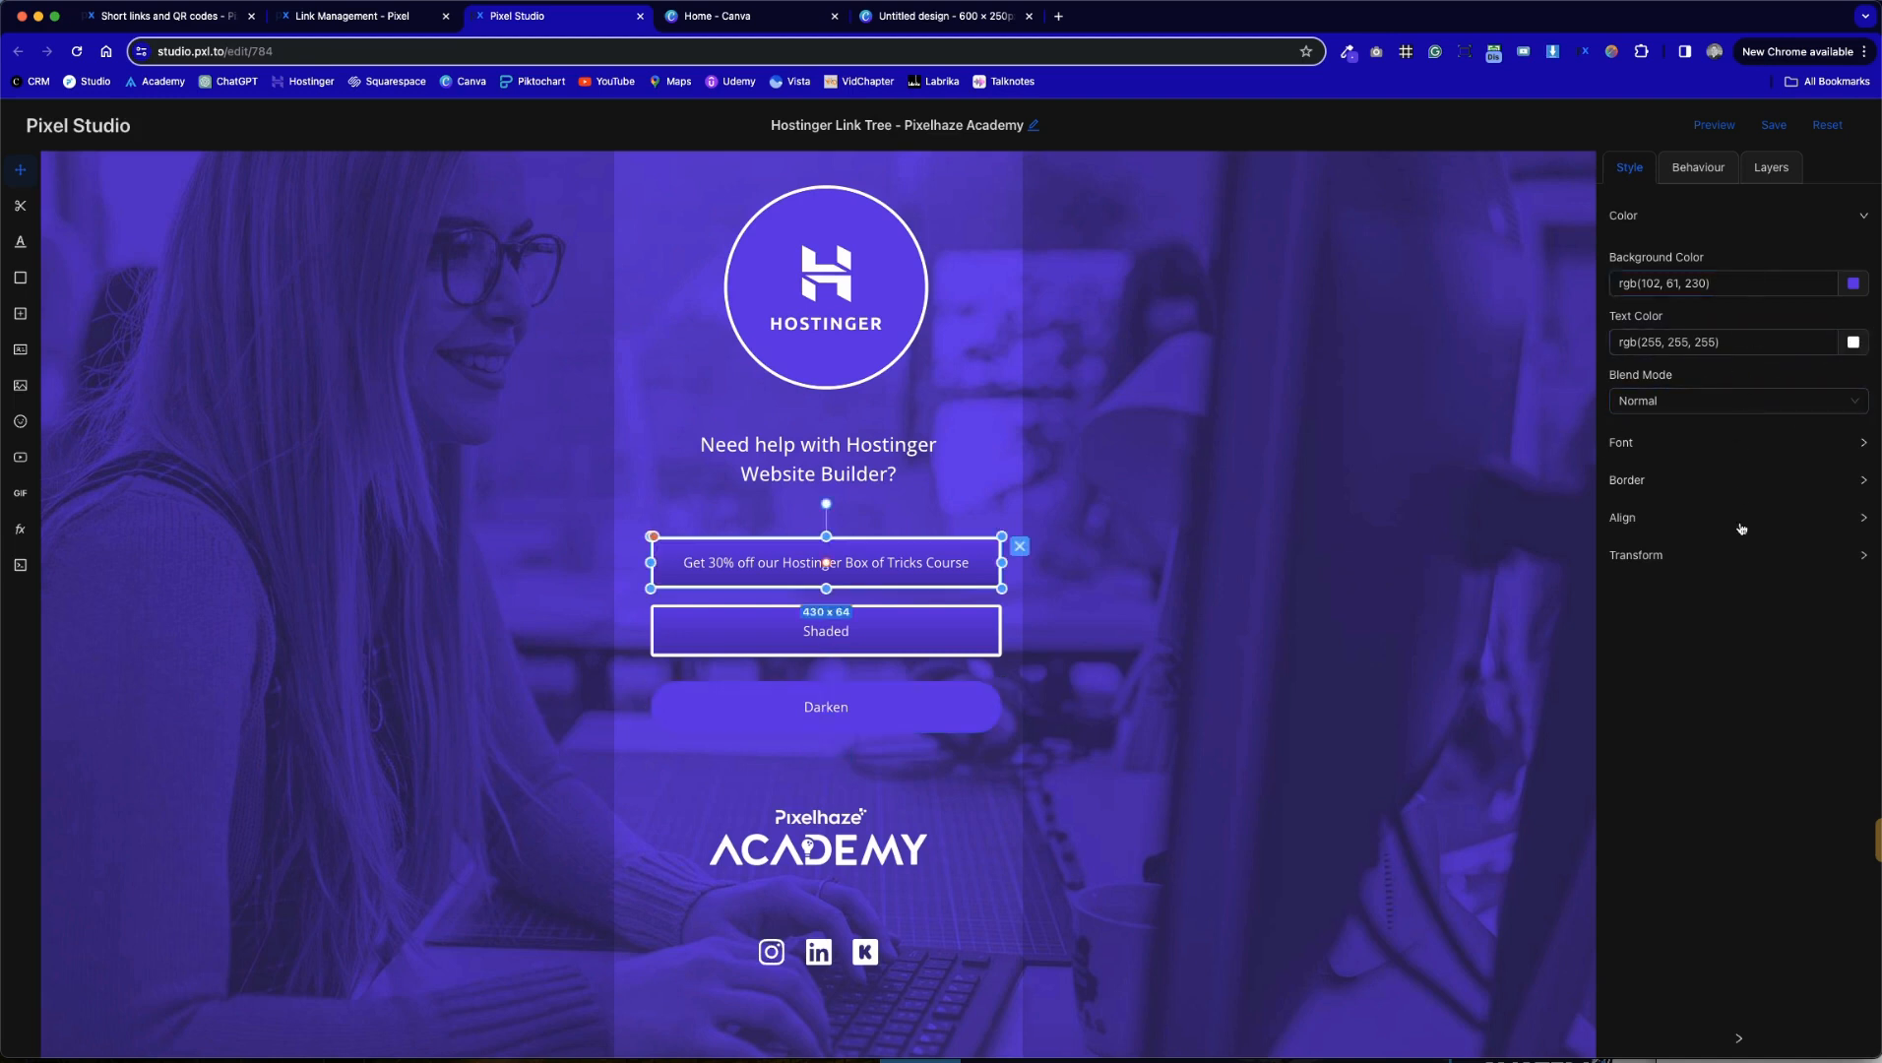
# Examine the border and color settings of the "Get 30% off our Hostinger Box of Tricks Course" button
pyautogui.click(1770, 171)
pyautogui.click(1631, 170)
pyautogui.click(1709, 559)
pyautogui.click(1677, 338)
pyautogui.click(1673, 307)
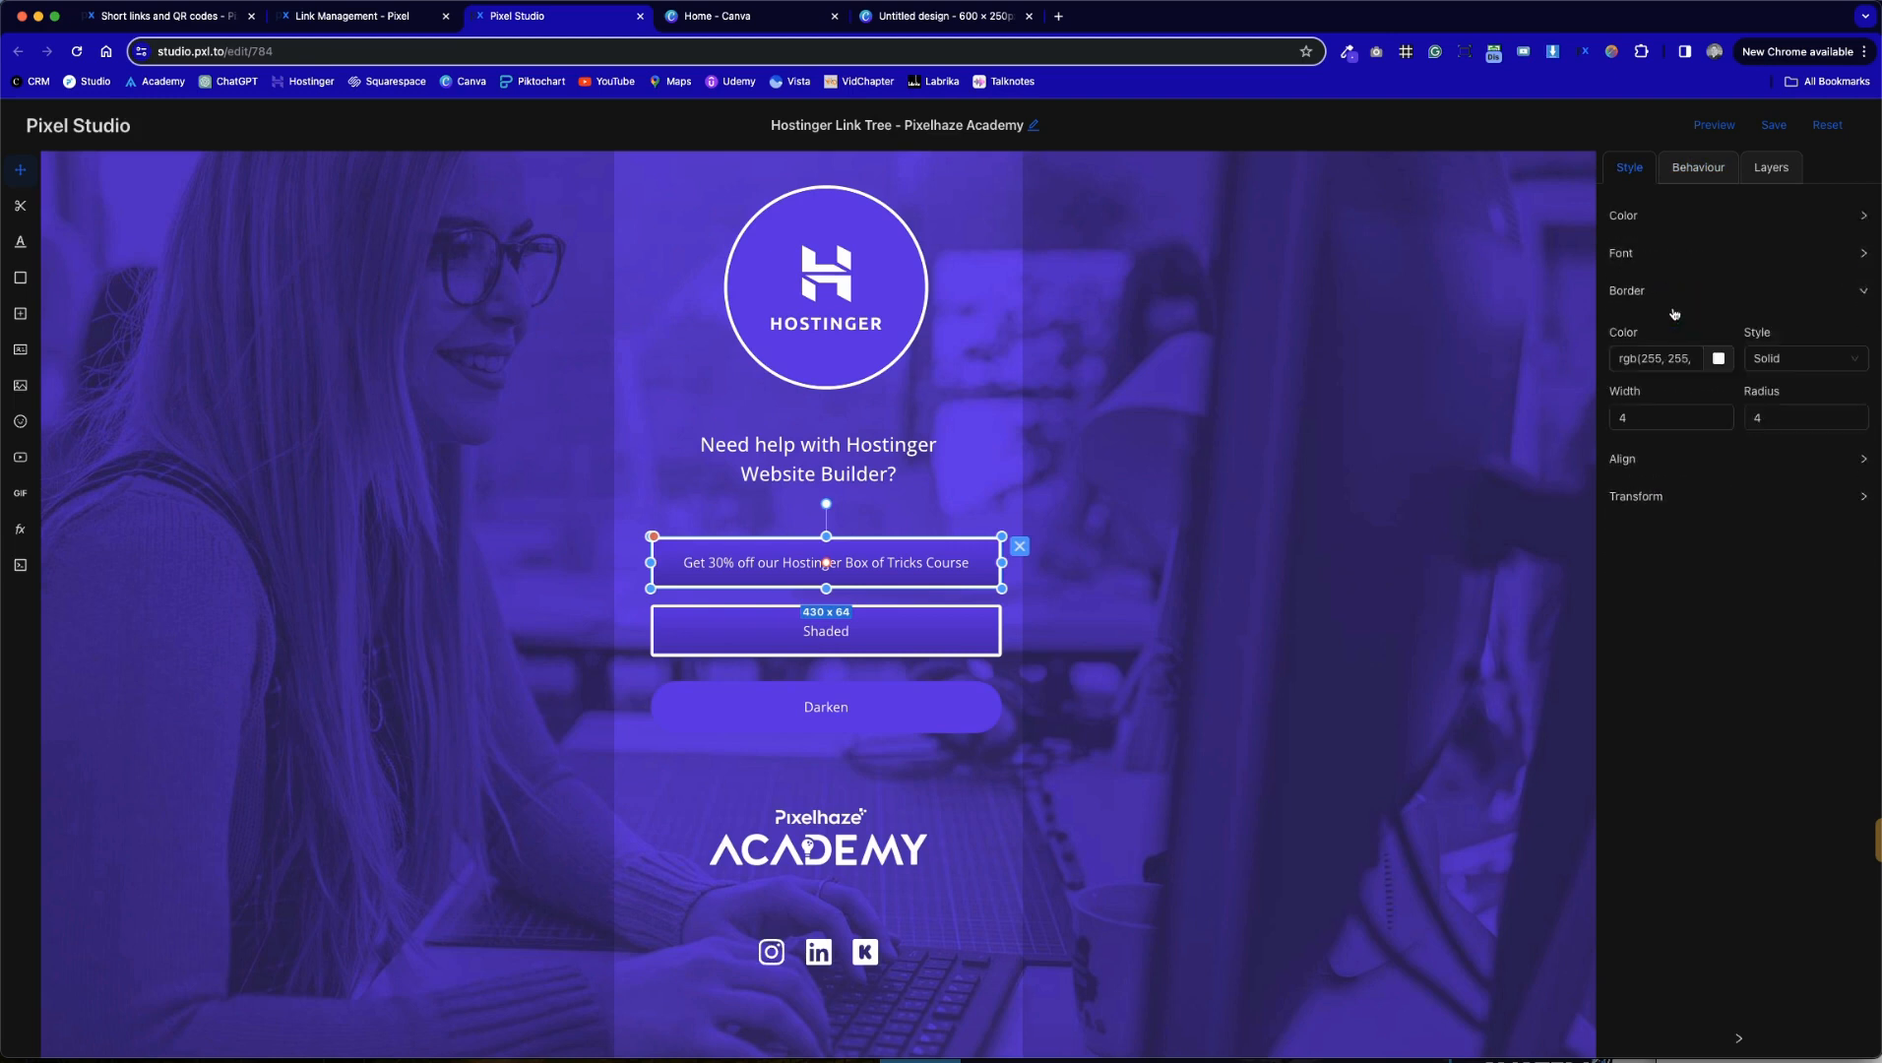
pyautogui.click(1659, 256)
pyautogui.click(1659, 215)
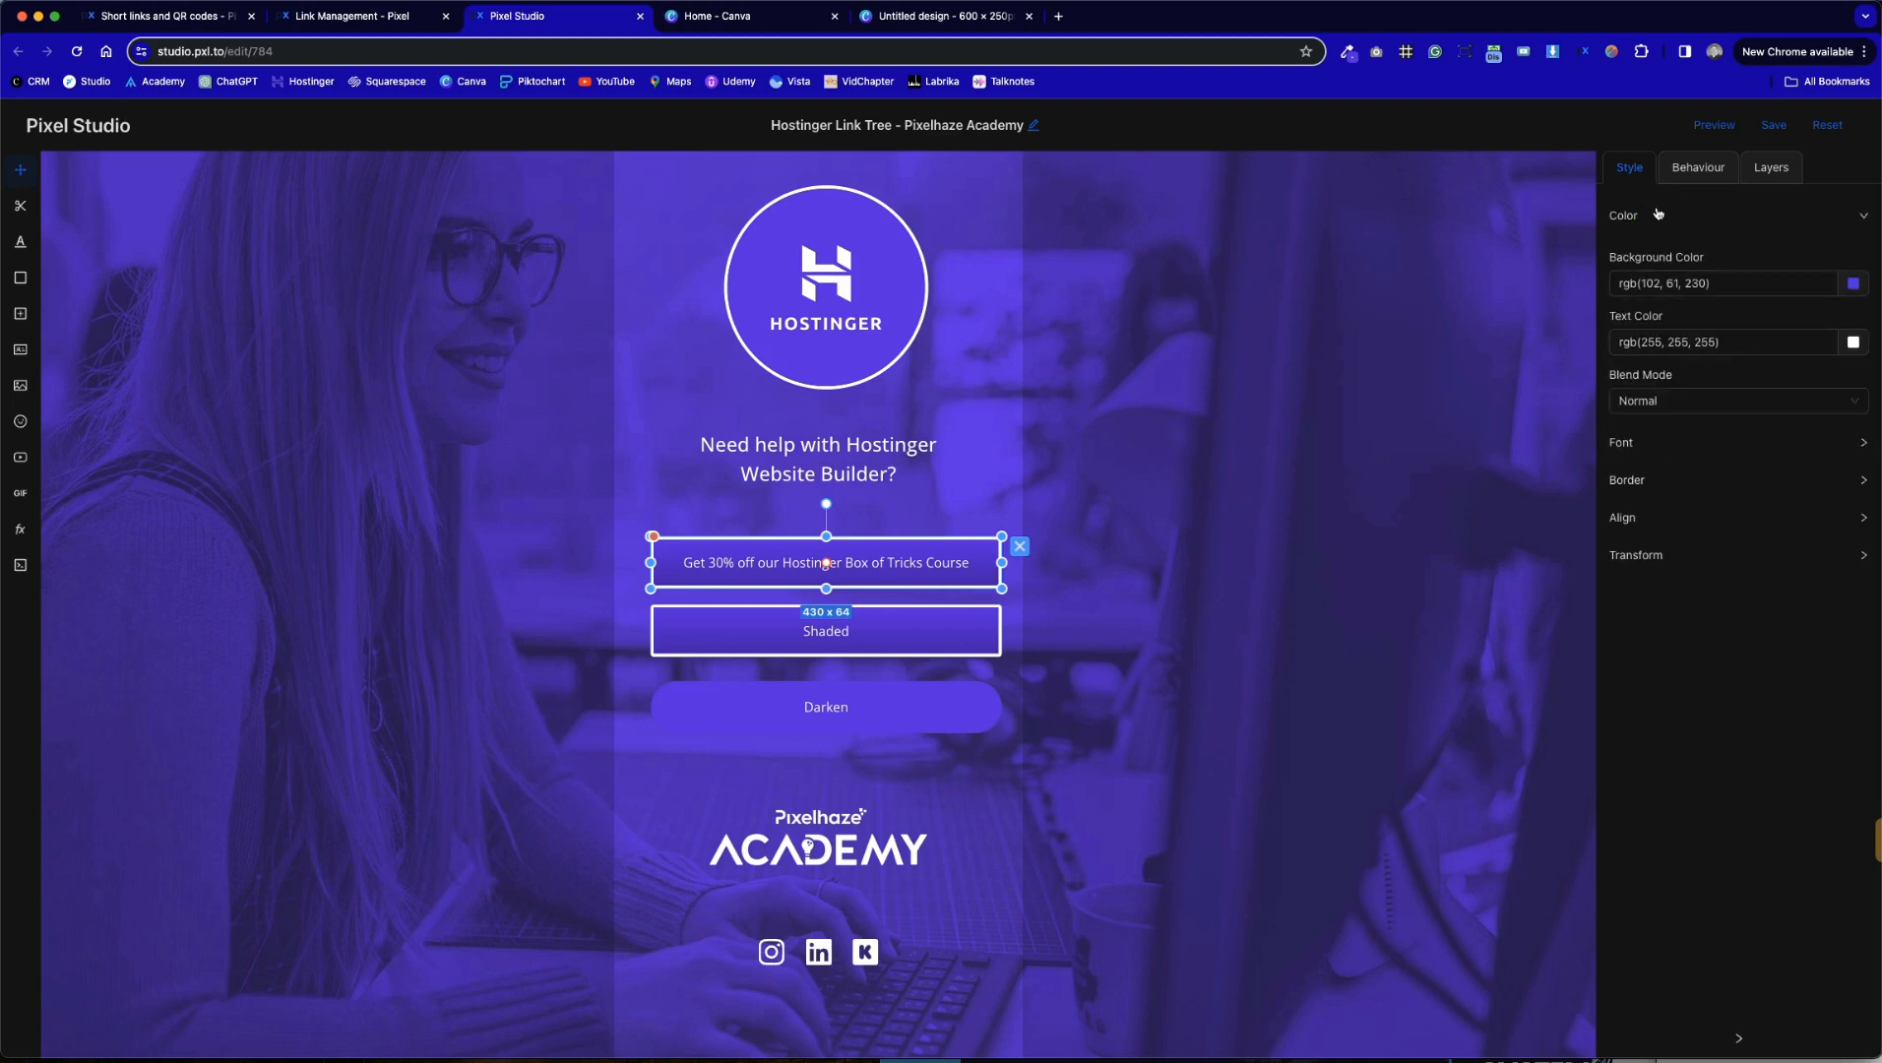
# Delete the Darken button from the page
pyautogui.click(1015, 617)
pyautogui.click(728, 717)
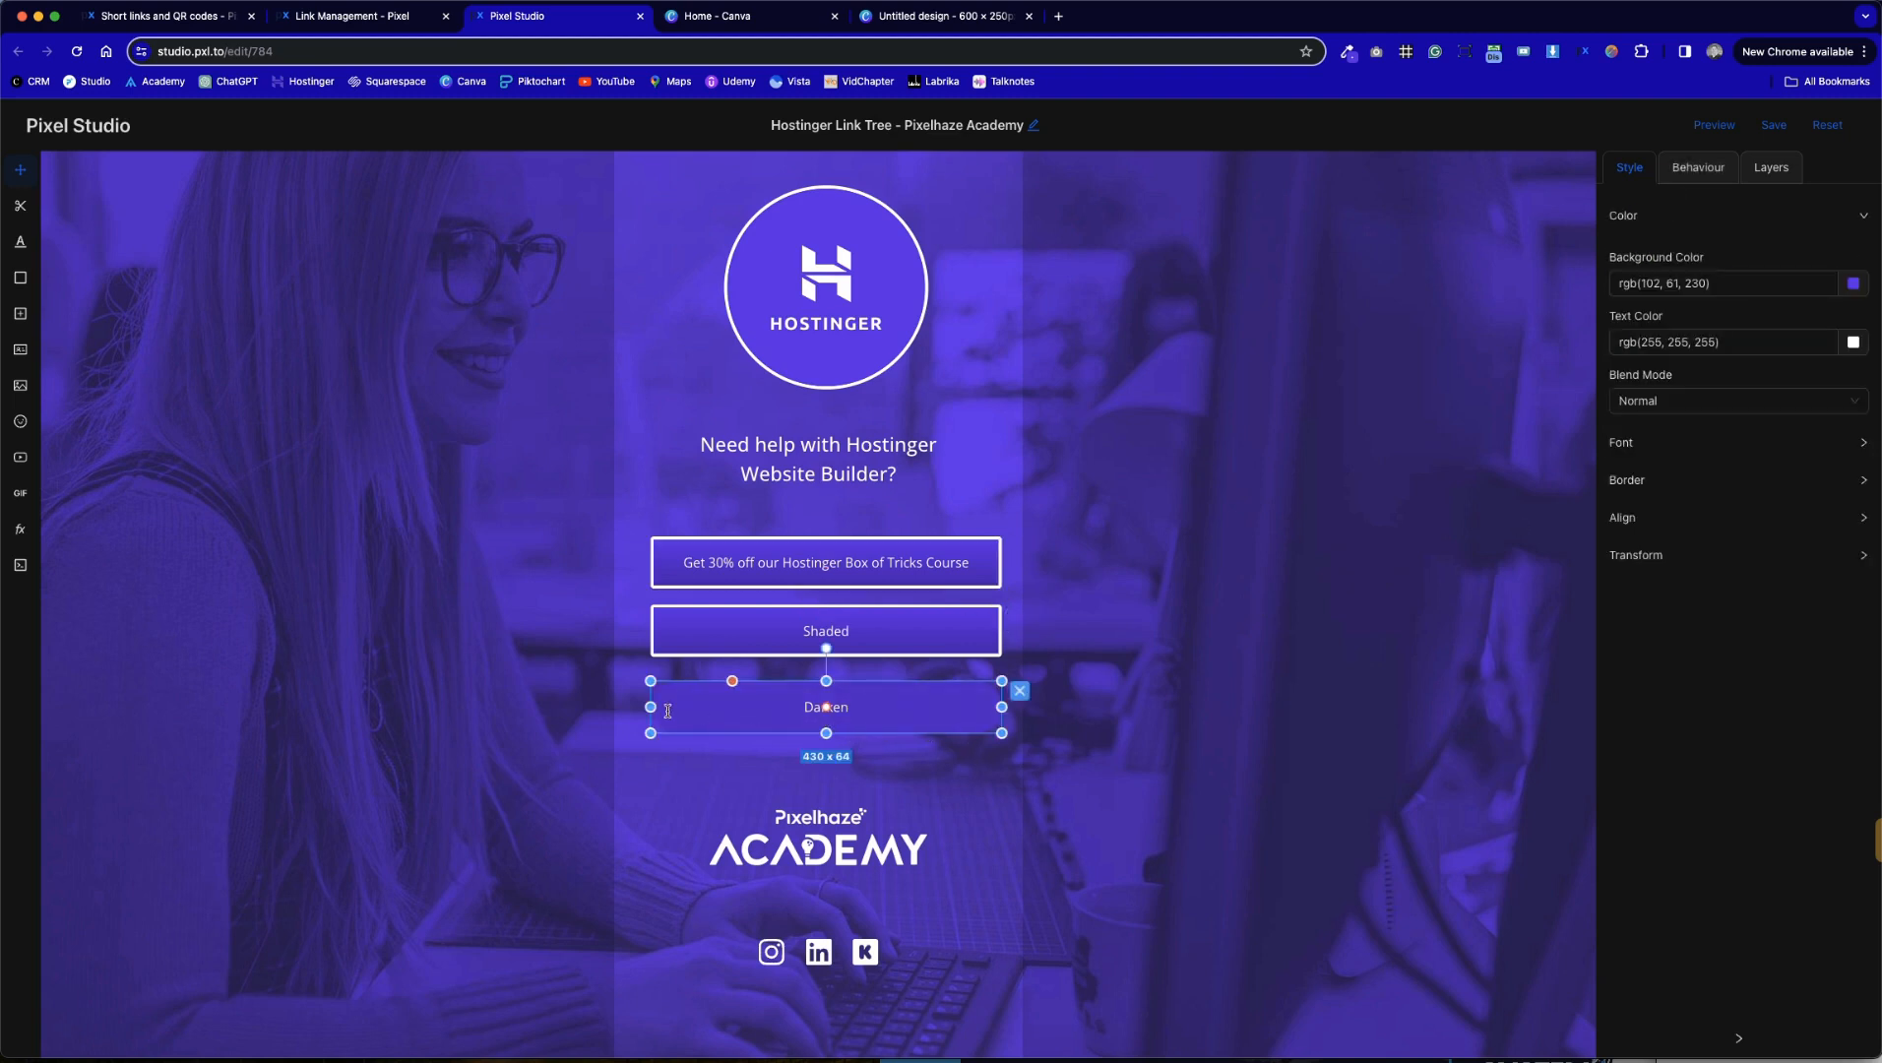
pyautogui.press('Delete')
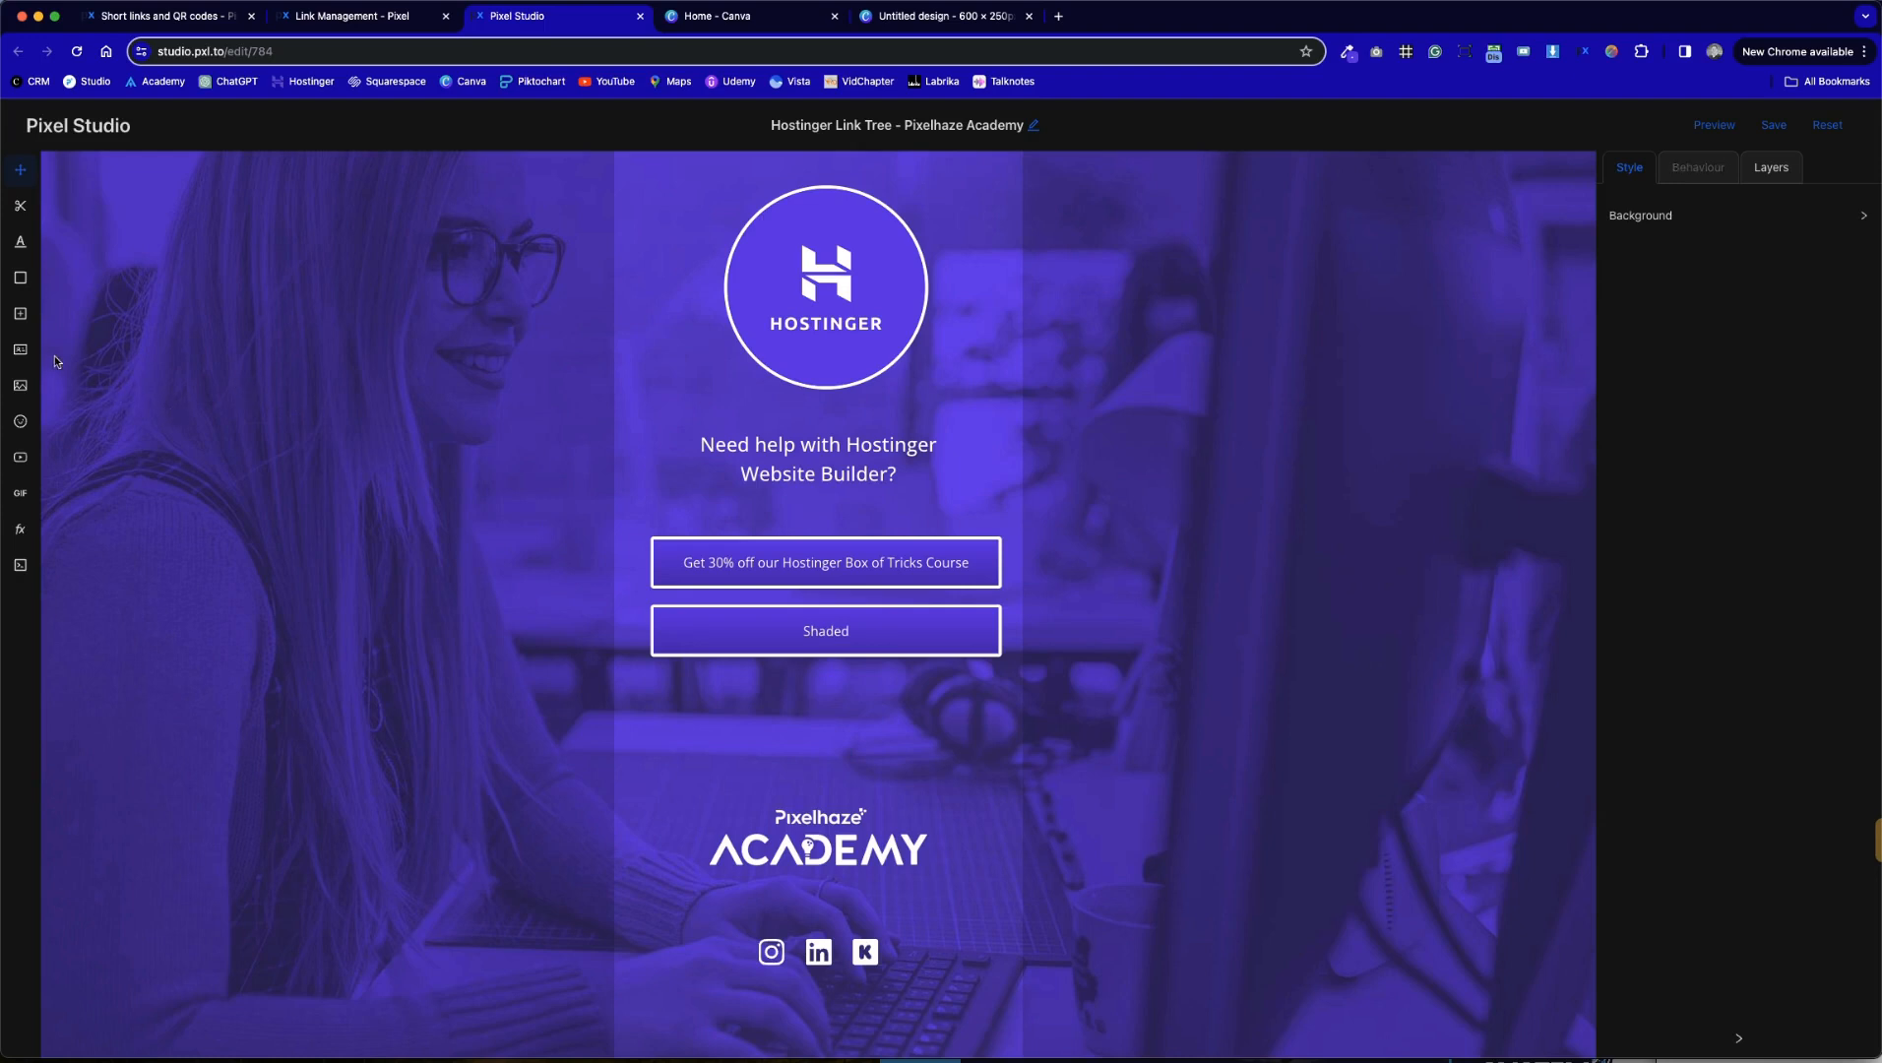
# Add another button in the Shaded style and place it below the existing Shaded button
pyautogui.click(14, 313)
pyautogui.scroll(-5, 197, 777)
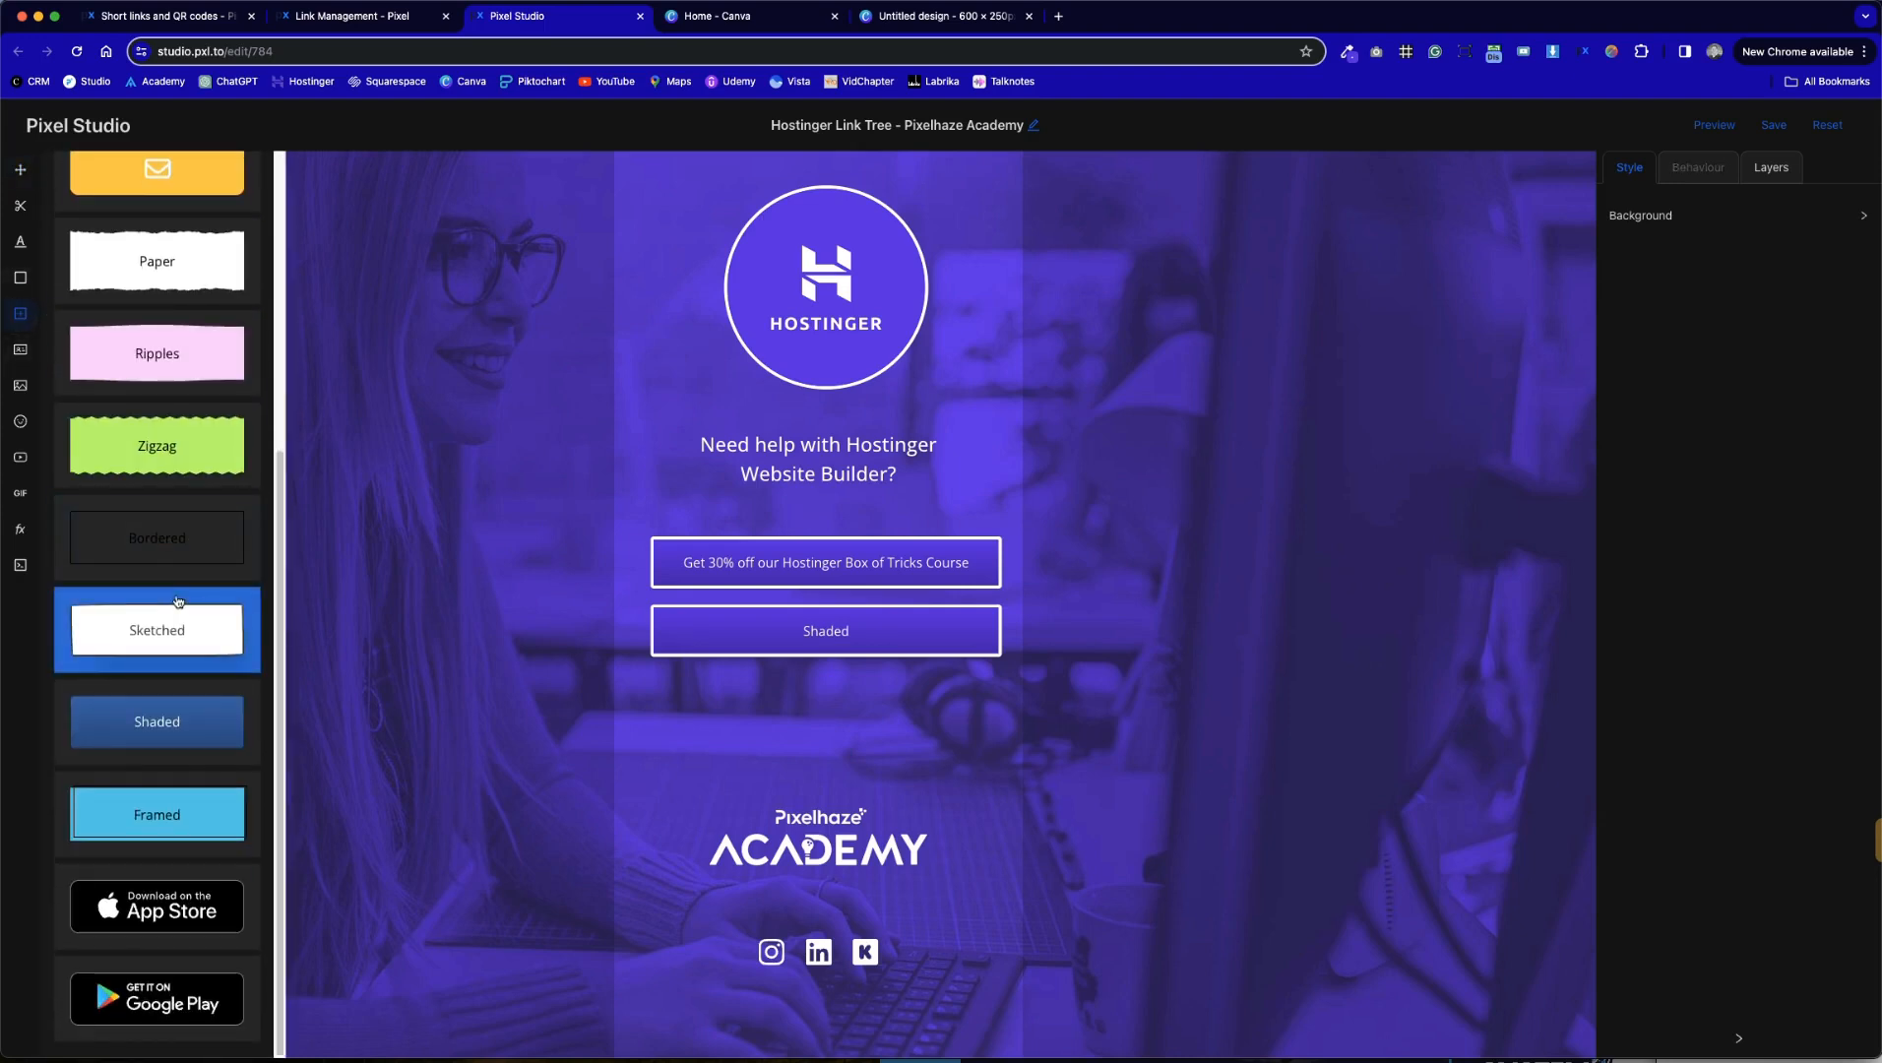
pyautogui.click(153, 746)
pyautogui.moveTo(919, 336)
pyautogui.mouseDown()
pyautogui.moveTo(925, 677)
pyautogui.moveTo(949, 748)
pyautogui.moveTo(928, 712)
pyautogui.mouseUp()
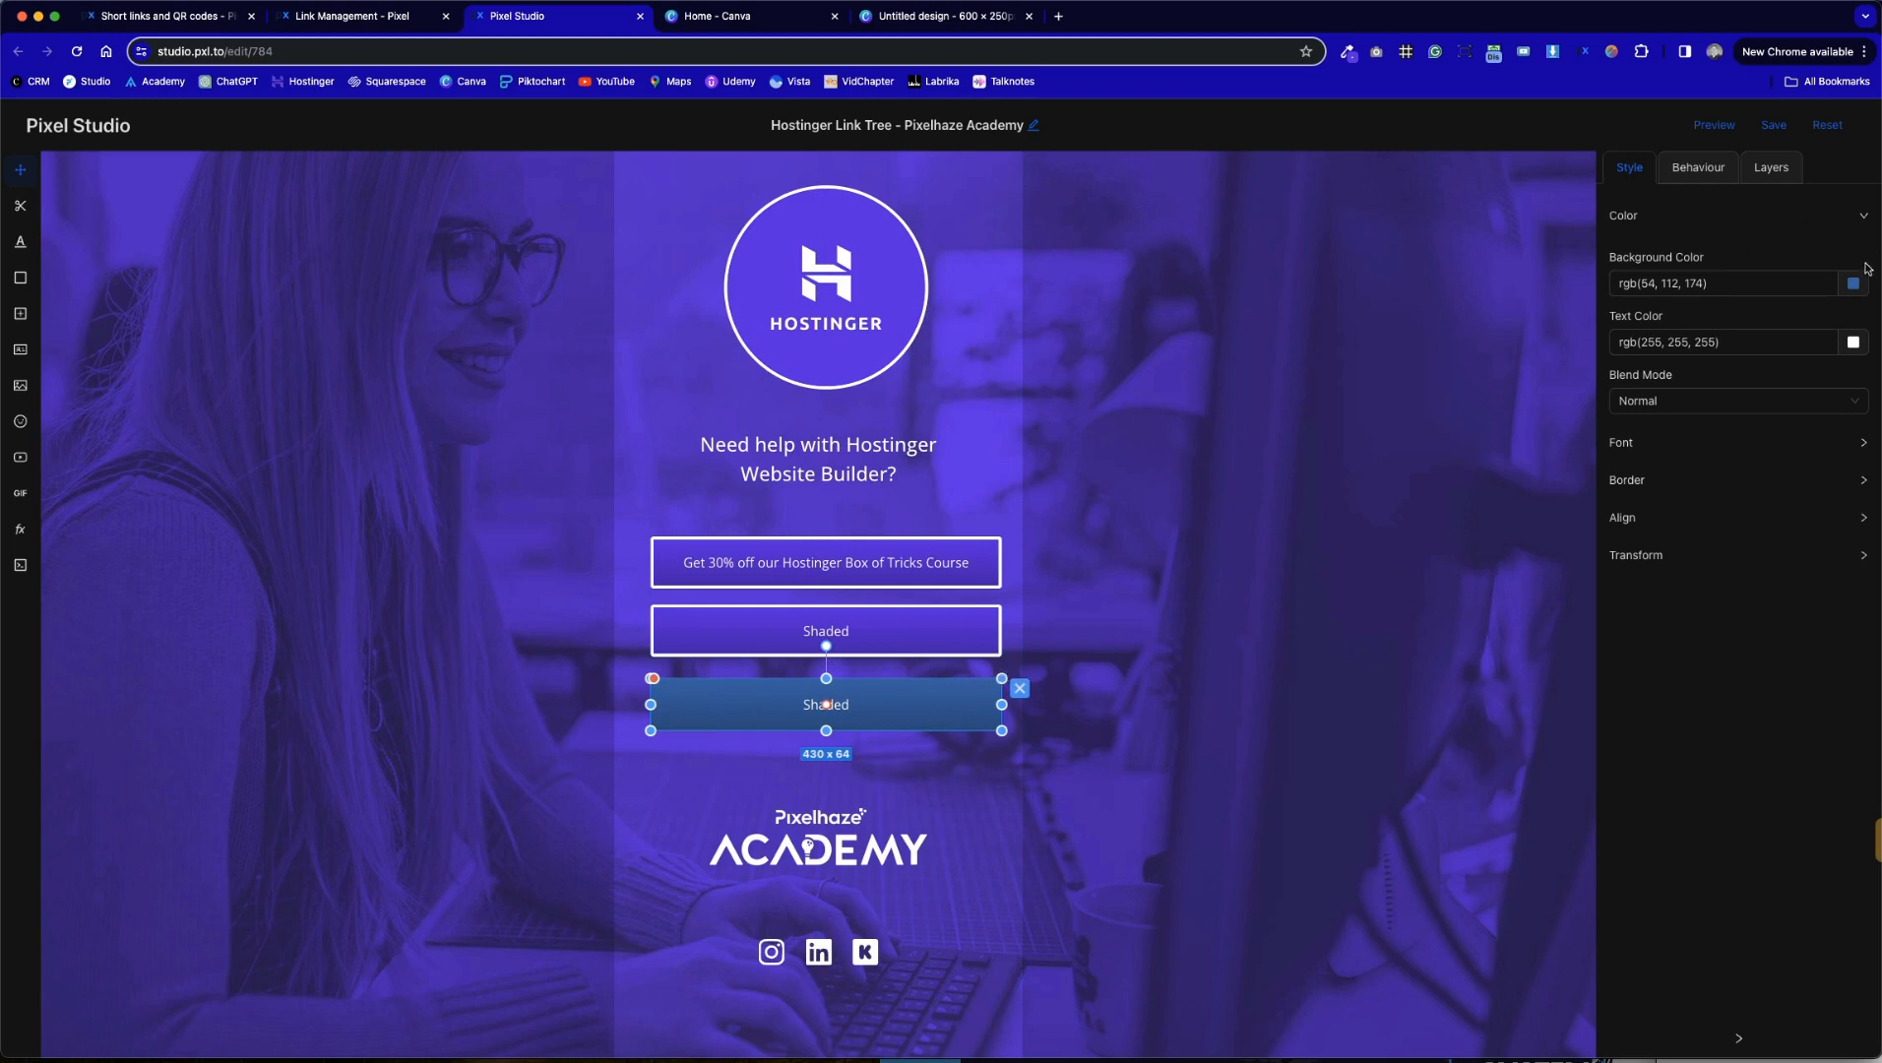
# Set the new Shaded button's background color to rgb(102, 61, 230)
pyautogui.moveTo(1833, 284); pyautogui.dragTo(1621, 286)
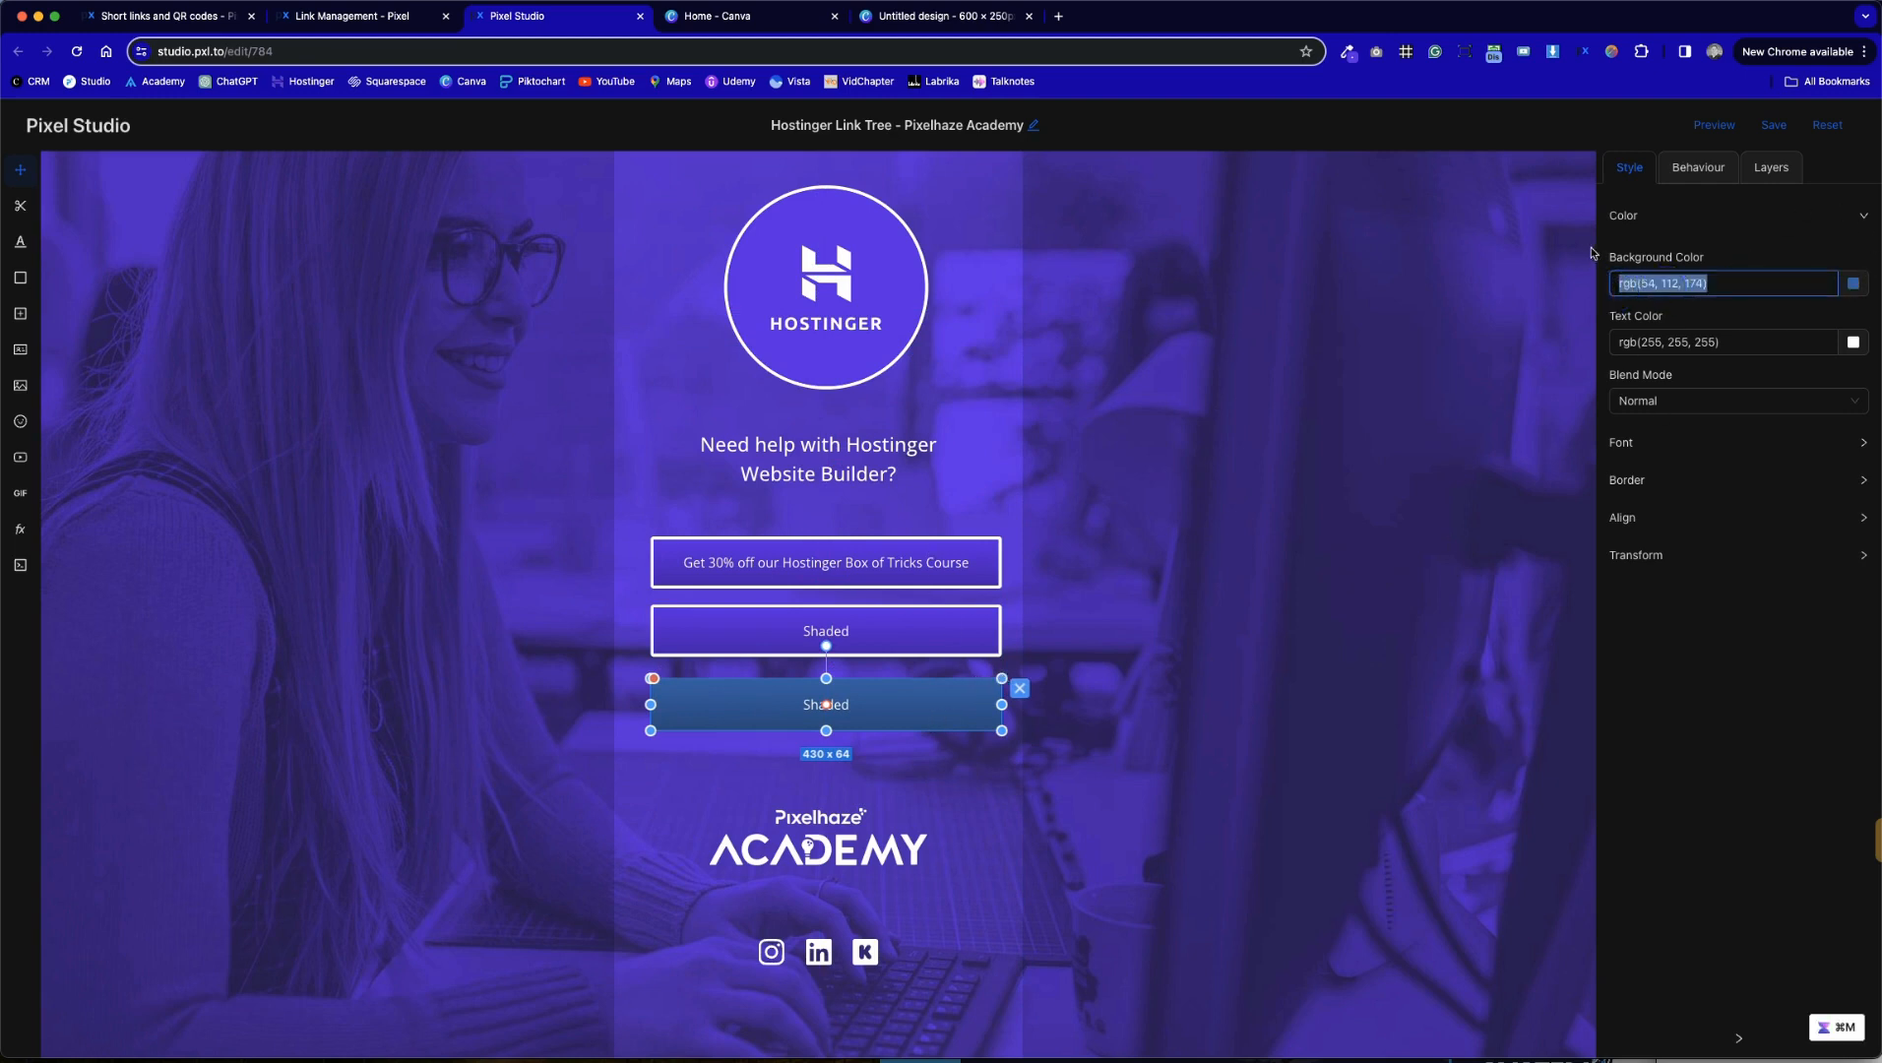
pyautogui.write('rgb(102, 61, 230)')
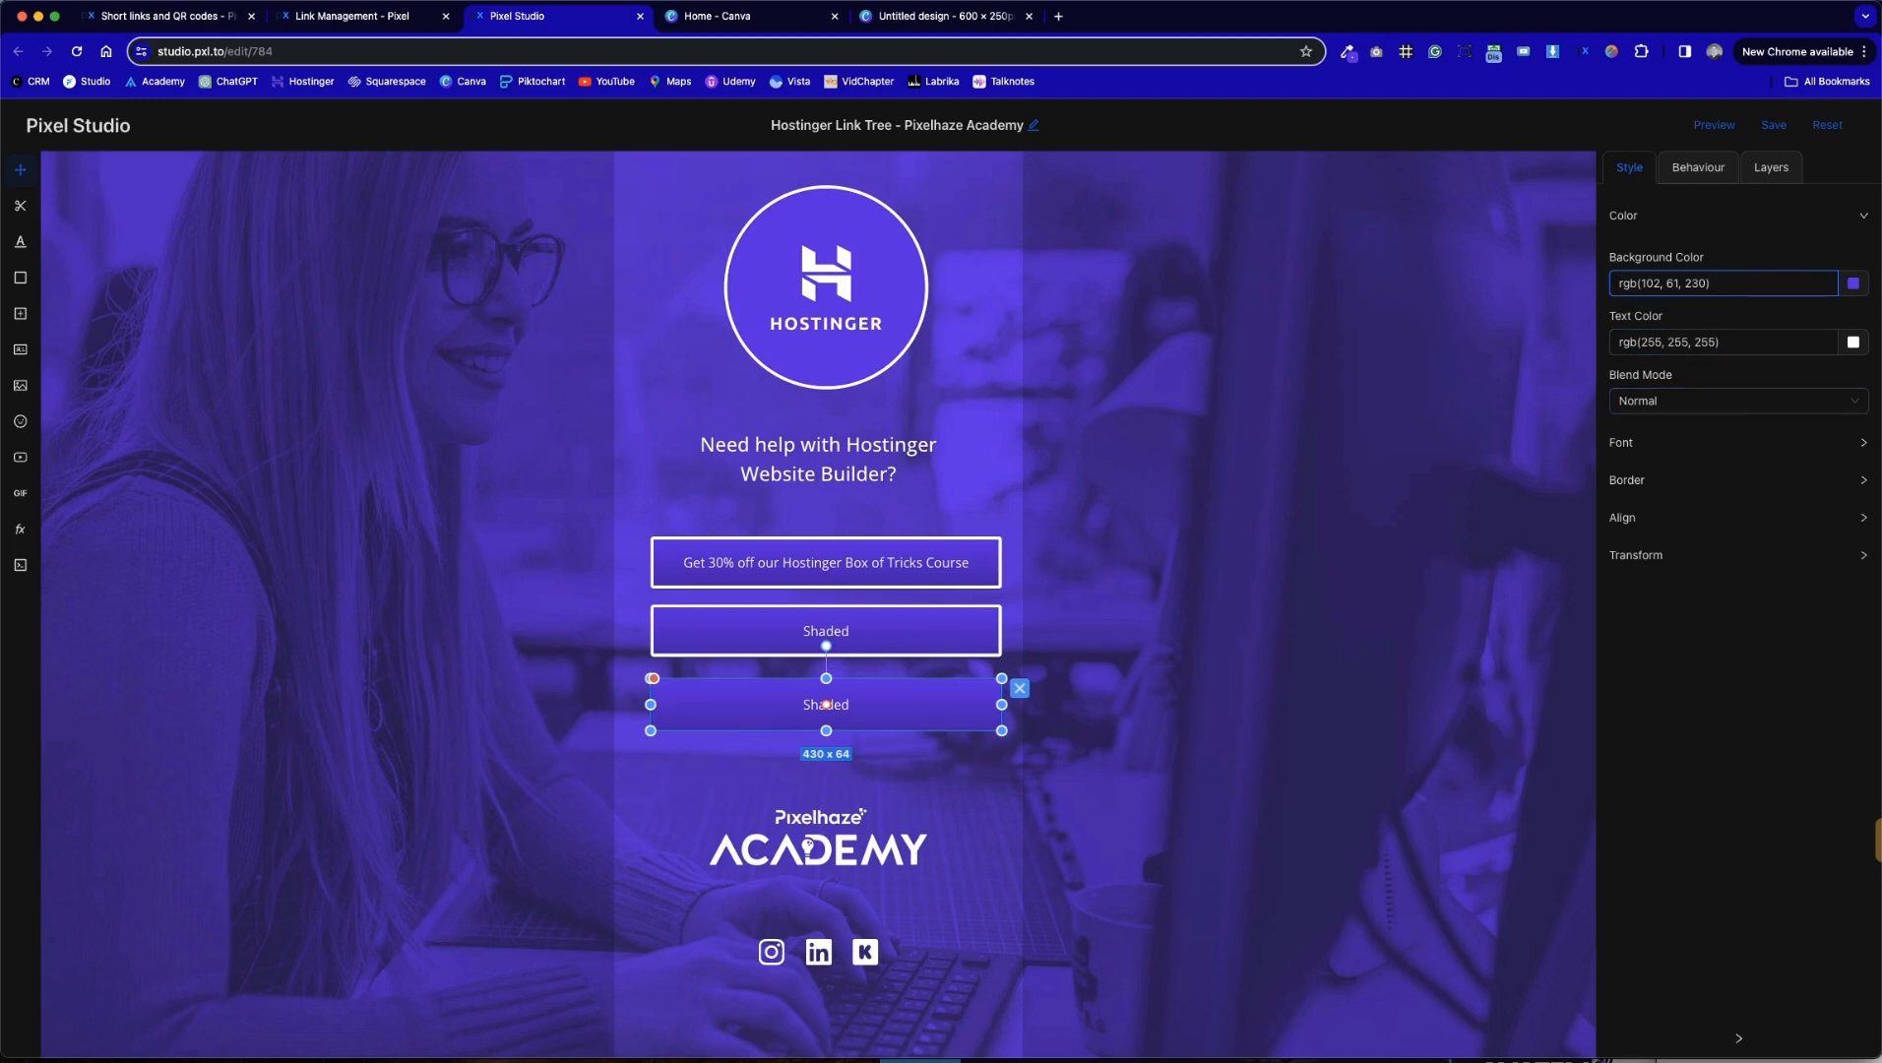
pyautogui.click(983, 777)
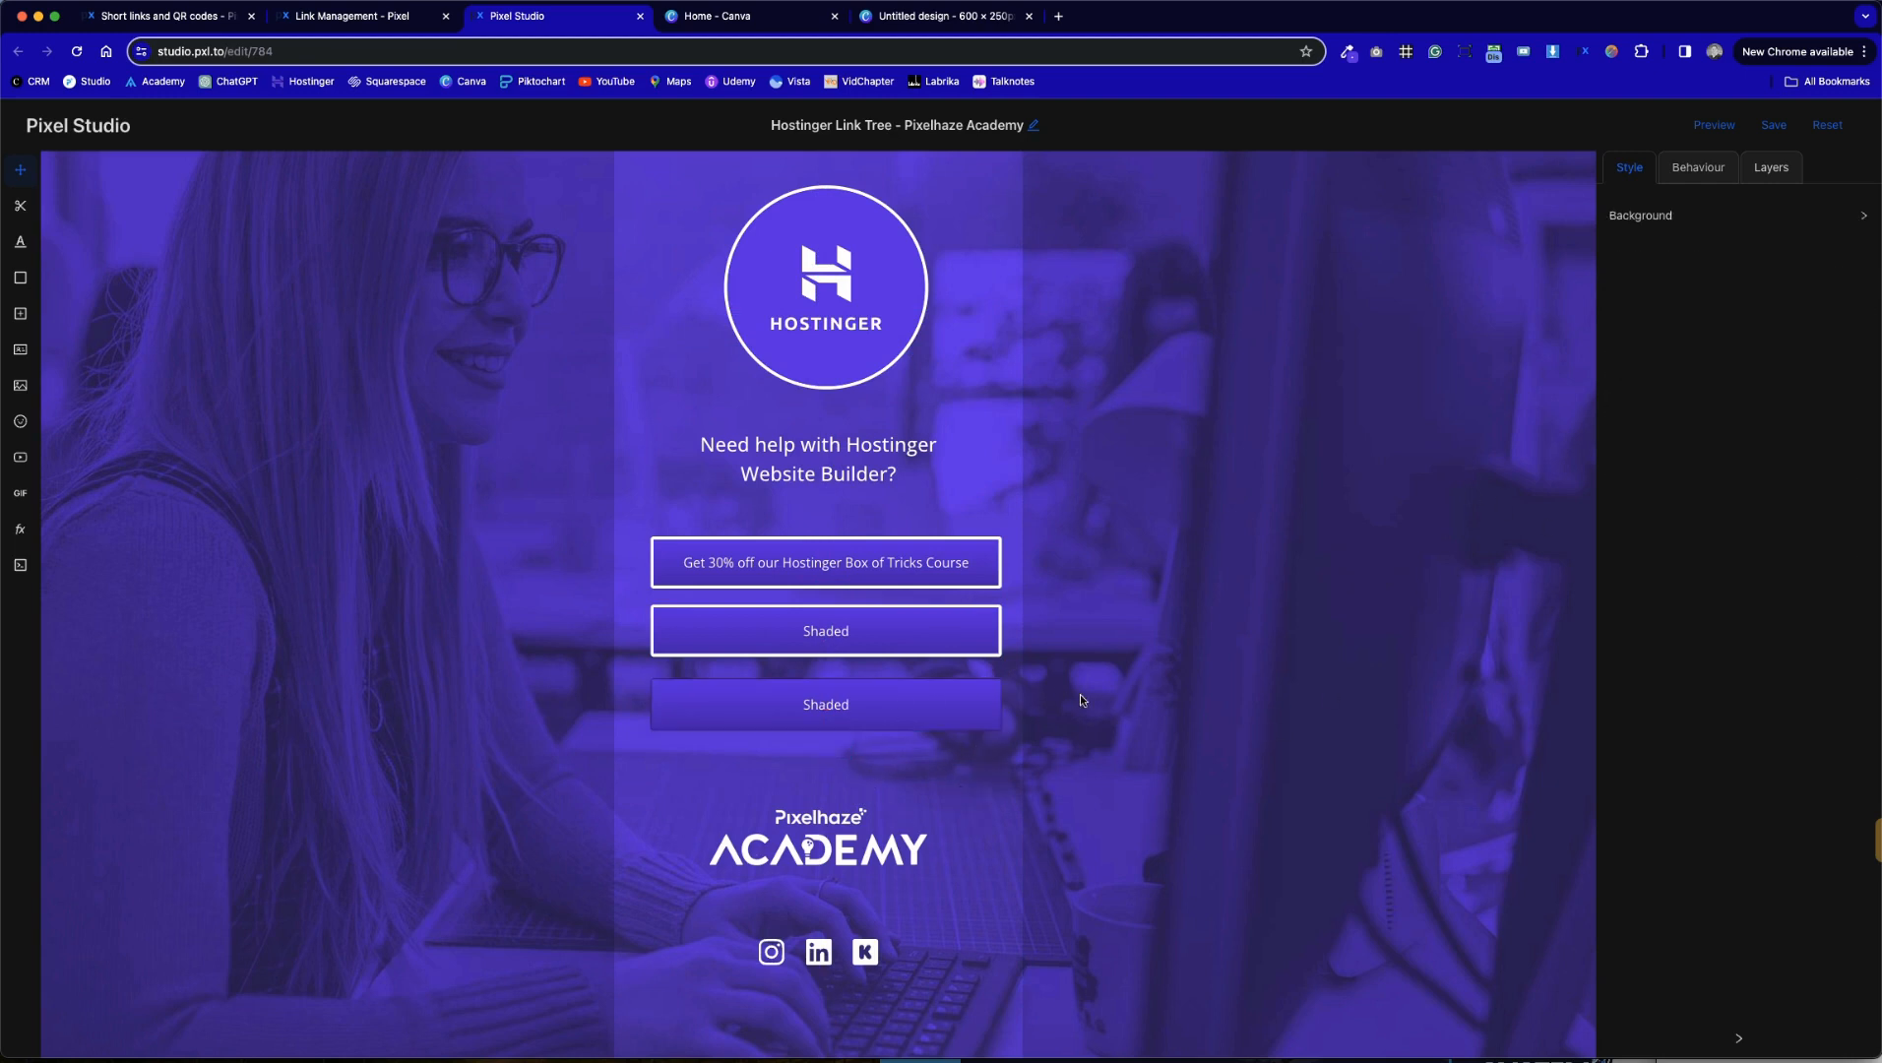
# Move the third button up so it is centered and spaced 20 from the second button, matching the gap above
pyautogui.click(936, 719)
pyautogui.click(1023, 785)
pyautogui.moveTo(950, 717); pyautogui.dragTo(946, 711)
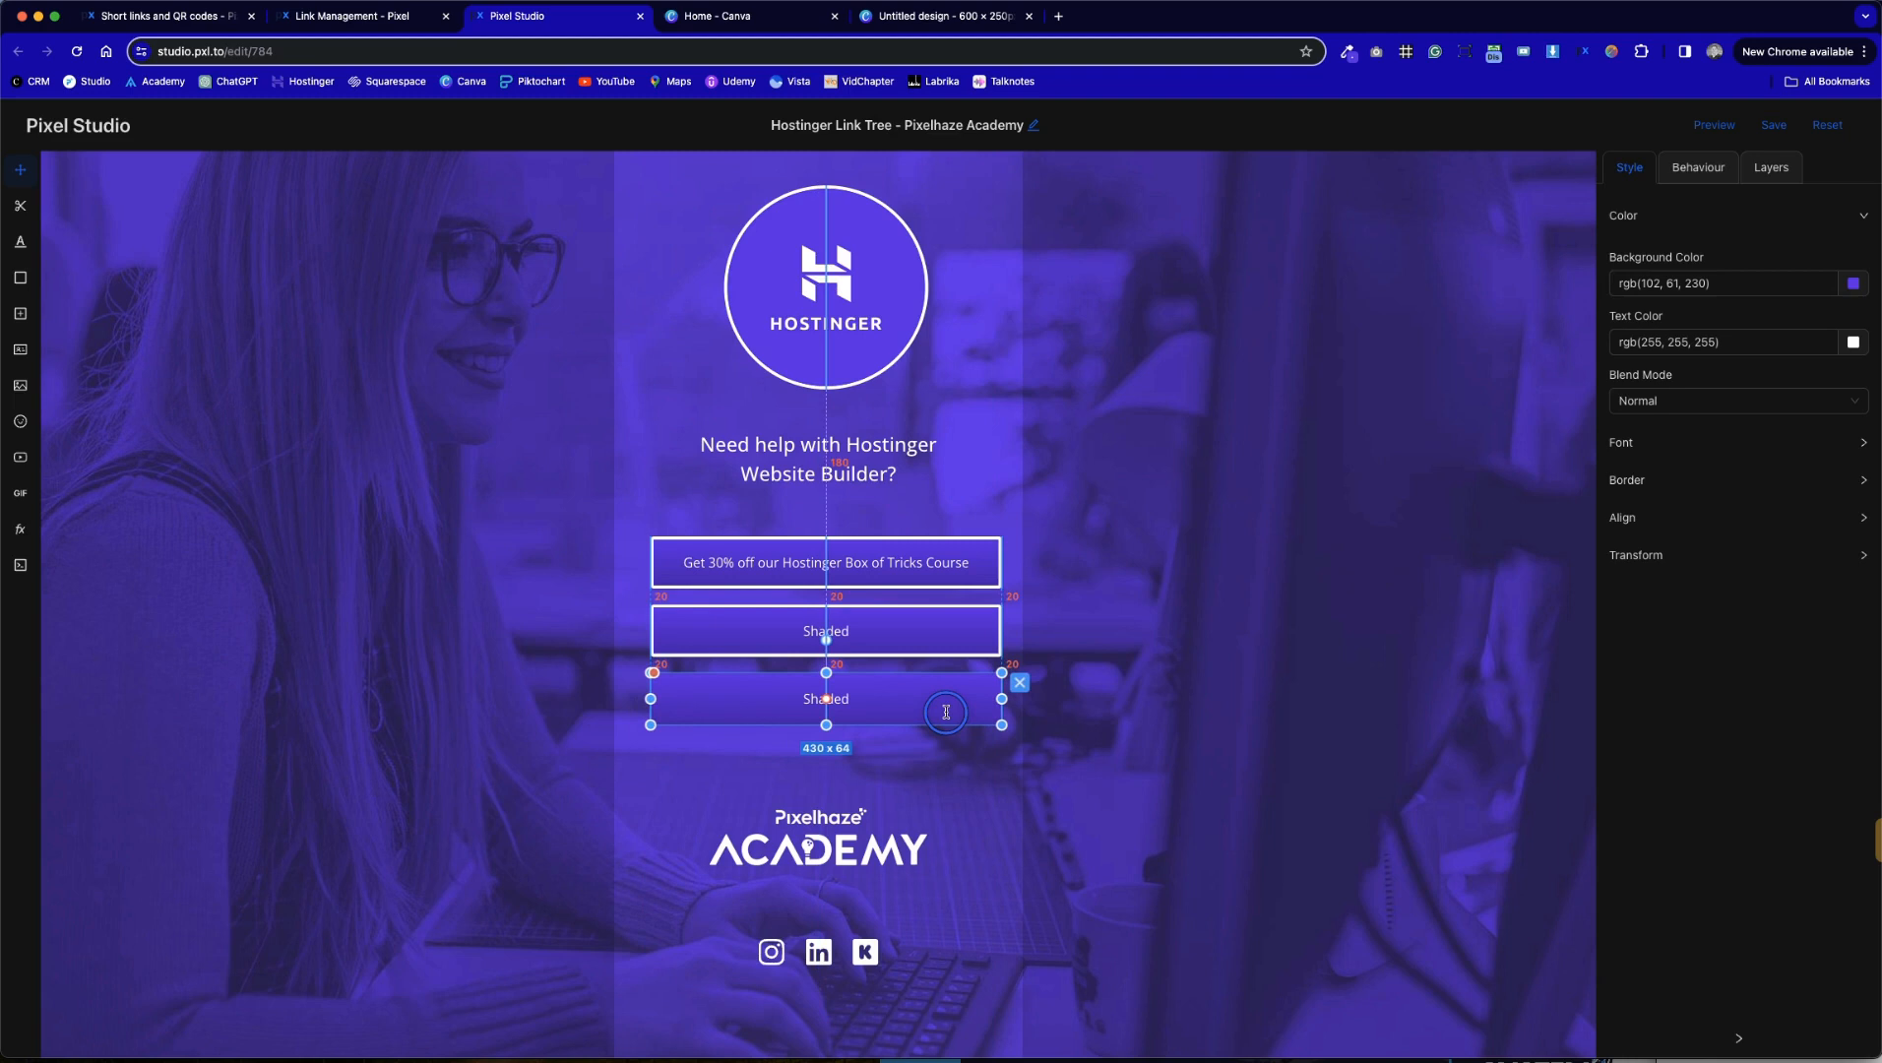
pyautogui.moveTo(946, 711); pyautogui.dragTo(946, 712)
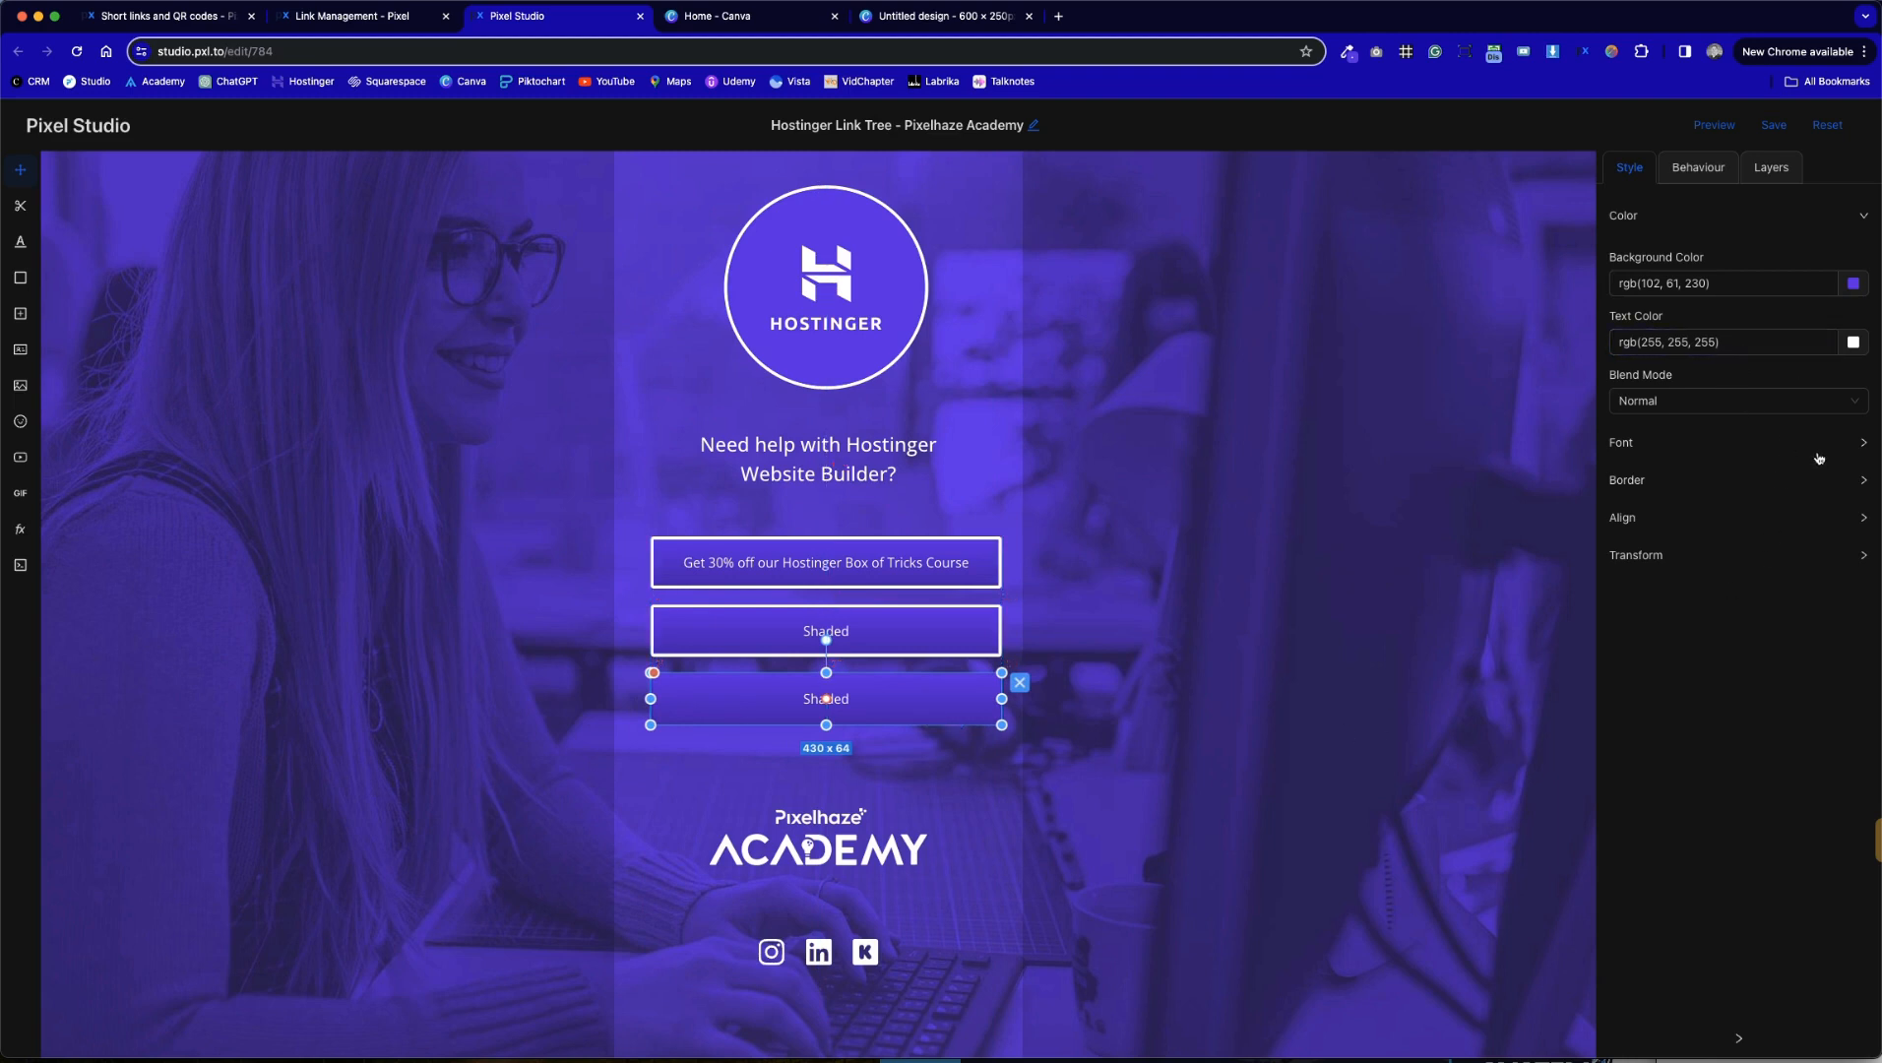
# Set the third button's border width to 4 to match the second button's border
pyautogui.click(1772, 483)
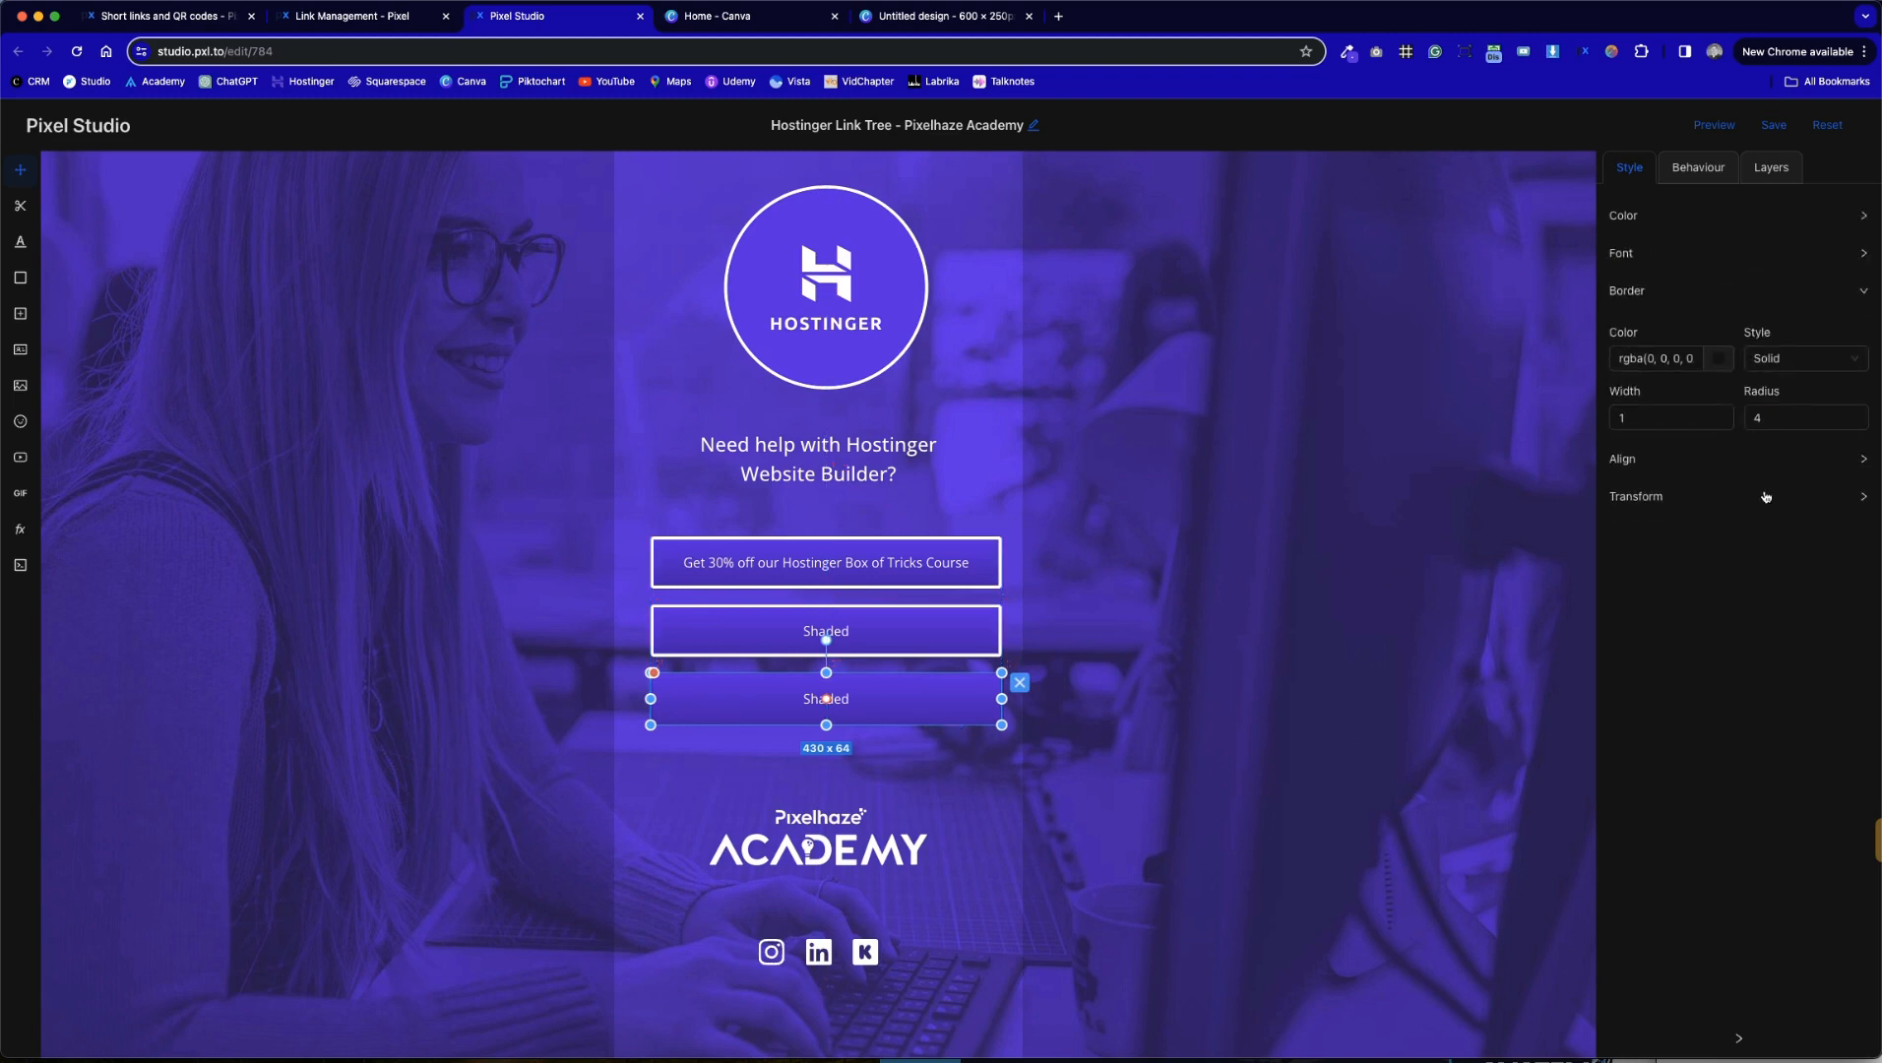
pyautogui.click(993, 632)
pyautogui.click(1658, 418)
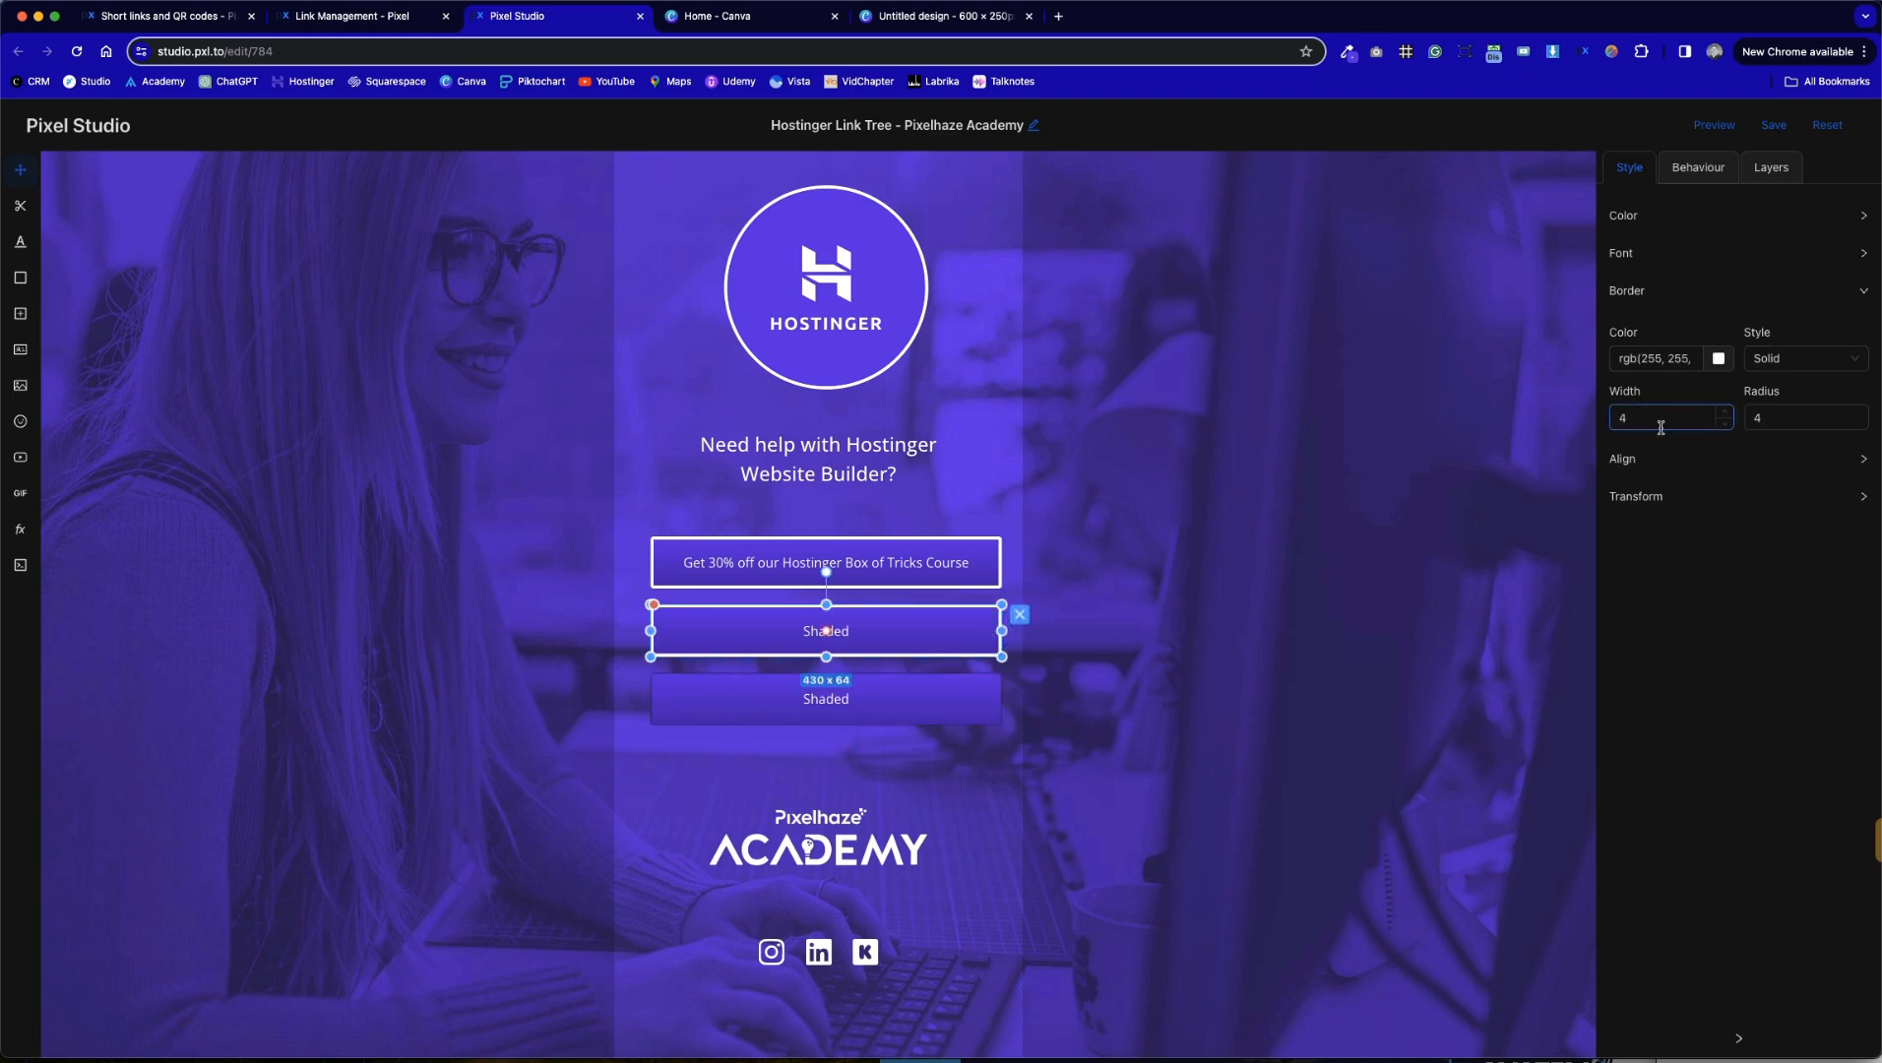
pyautogui.click(913, 698)
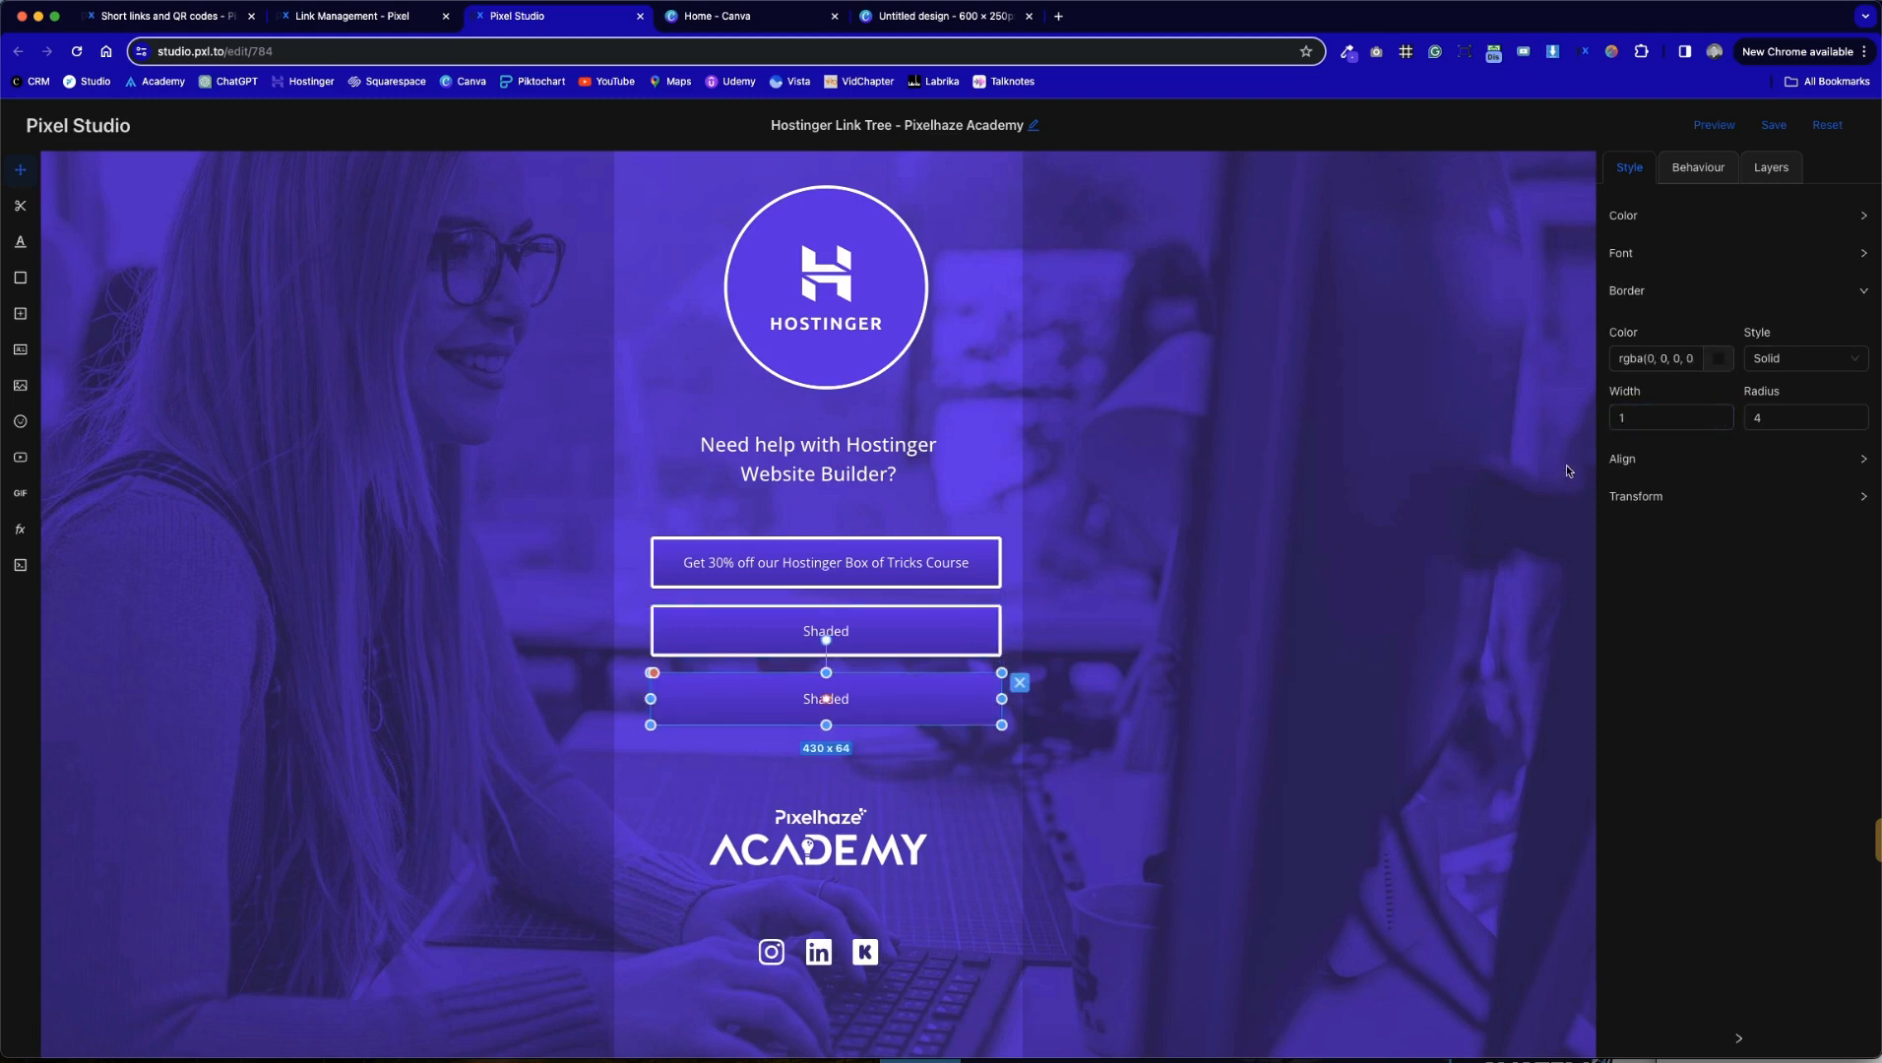
pyautogui.write('4')
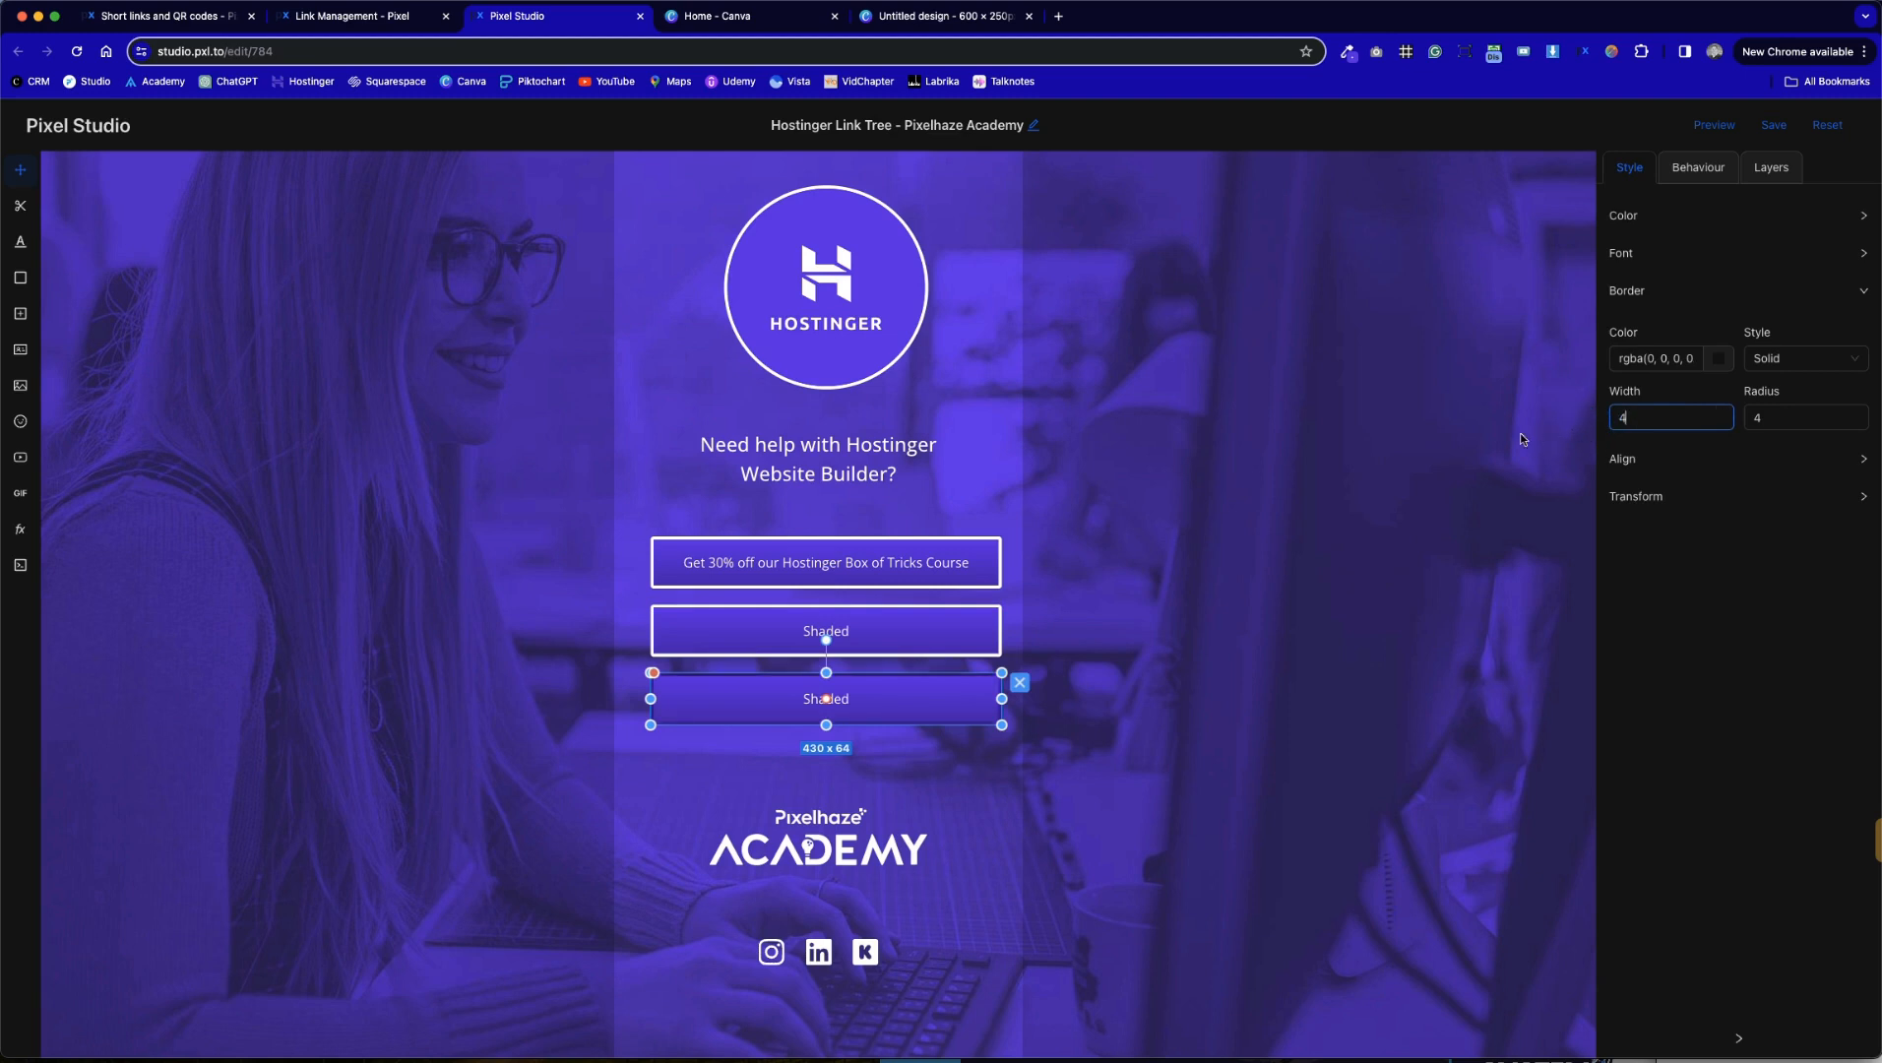
# Change the third button's border color to opaque white and keep its spacing even with the buttons above
pyautogui.click(1717, 361)
pyautogui.click(1730, 362)
pyautogui.click(1723, 362)
pyautogui.moveTo(1663, 456); pyautogui.dragTo(1508, 354)
pyautogui.moveTo(1630, 514); pyautogui.dragTo(1374, 500)
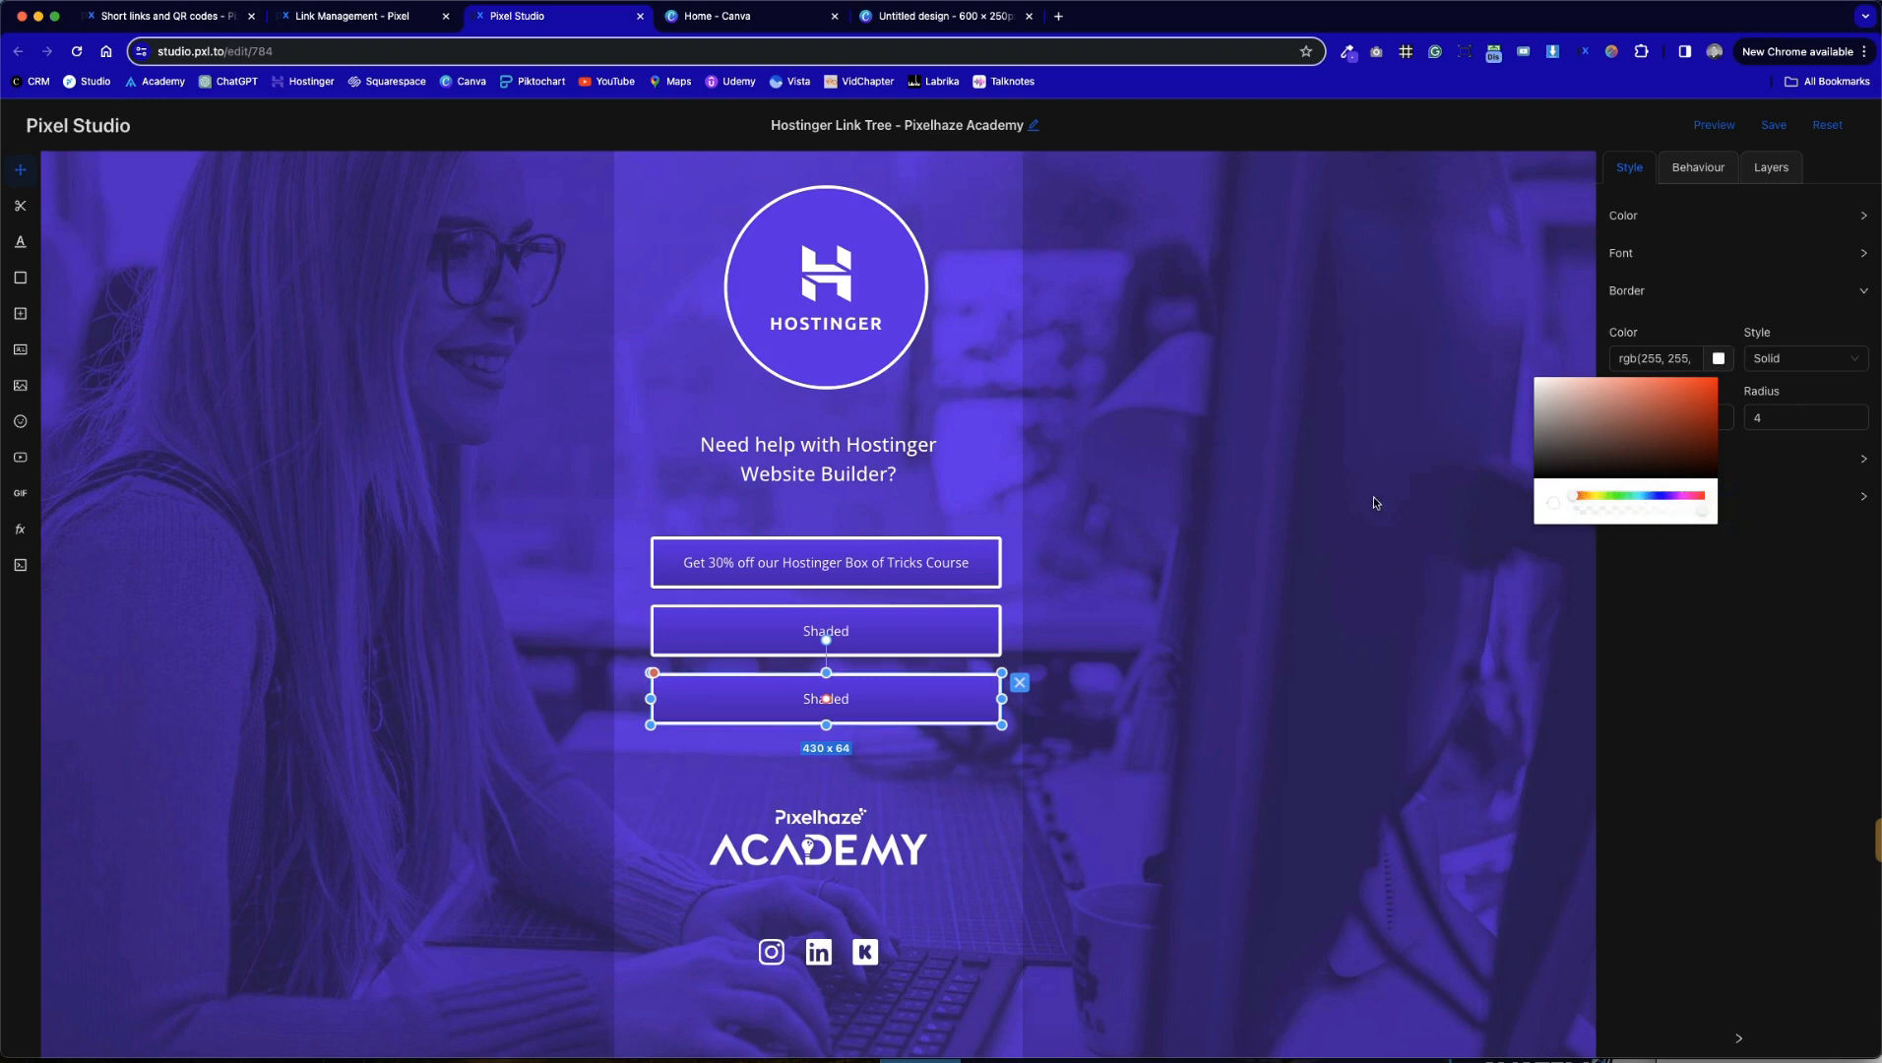
pyautogui.click(1374, 501)
pyautogui.click(1374, 500)
pyautogui.click(827, 699)
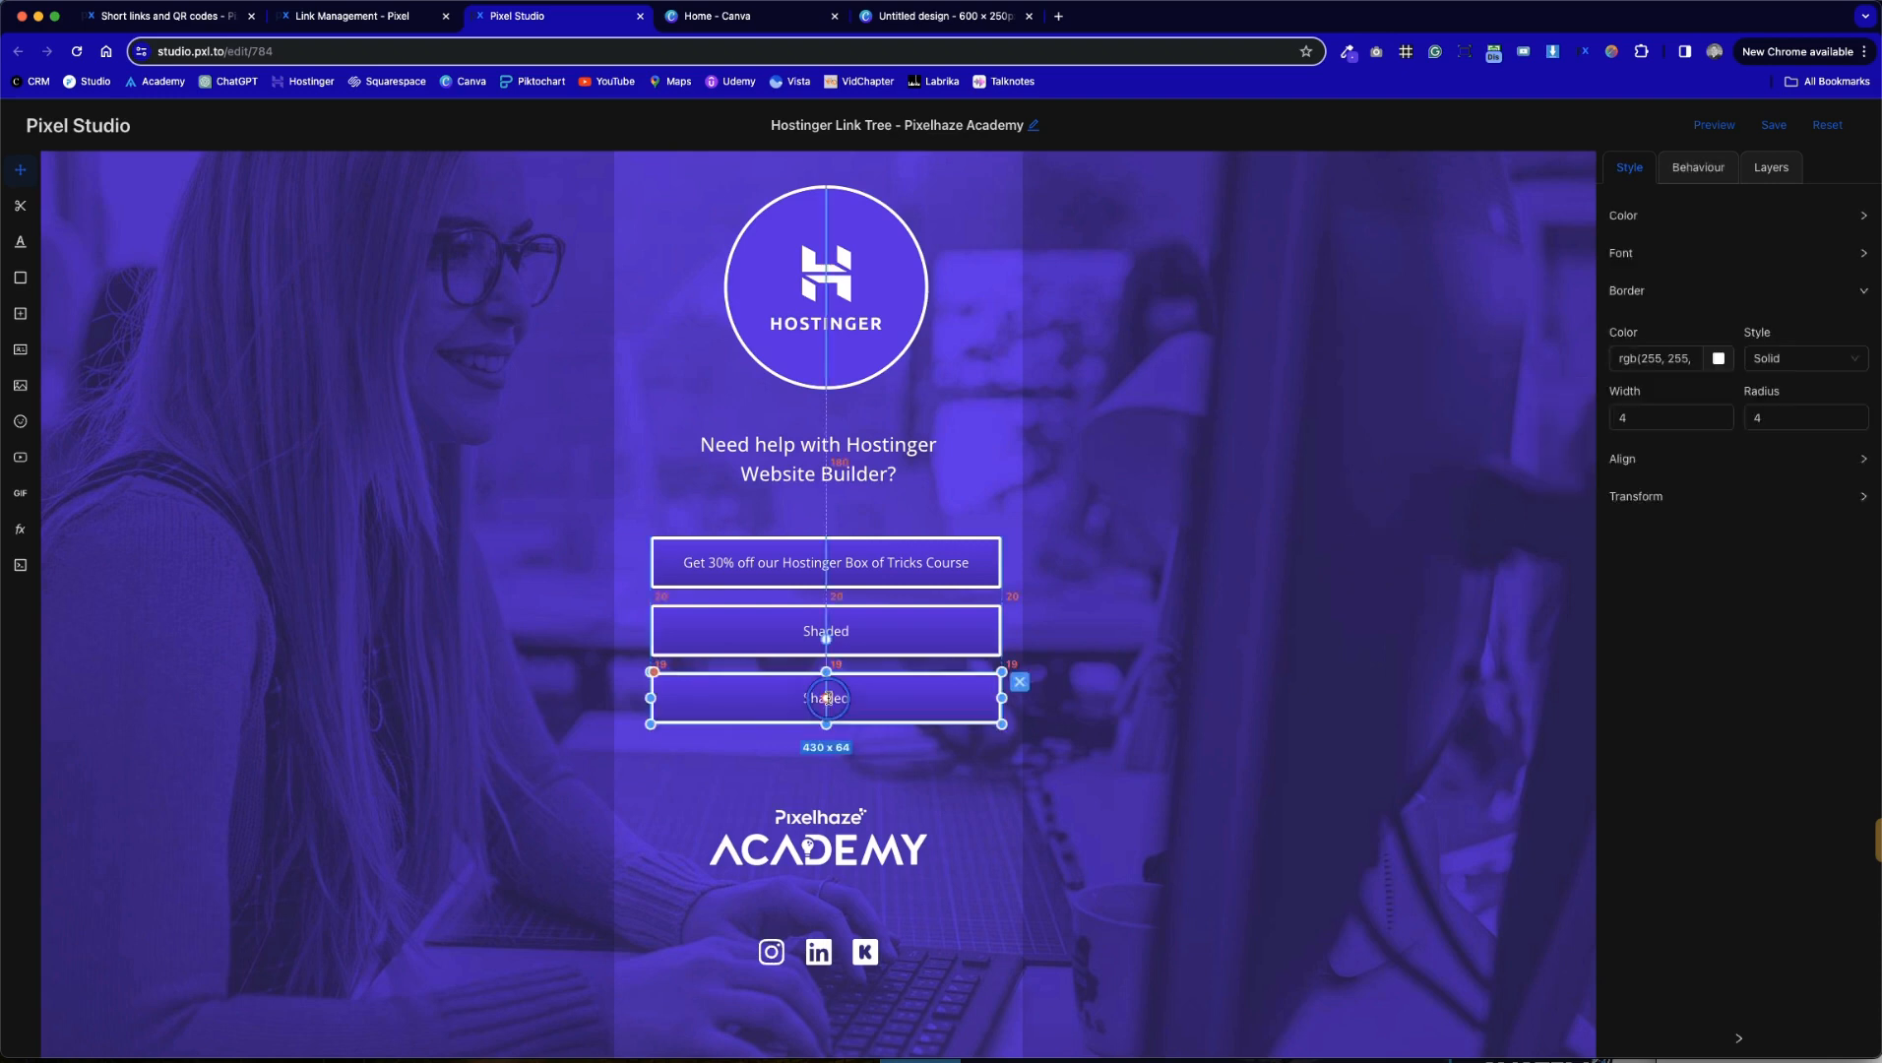
pyautogui.click(1087, 571)
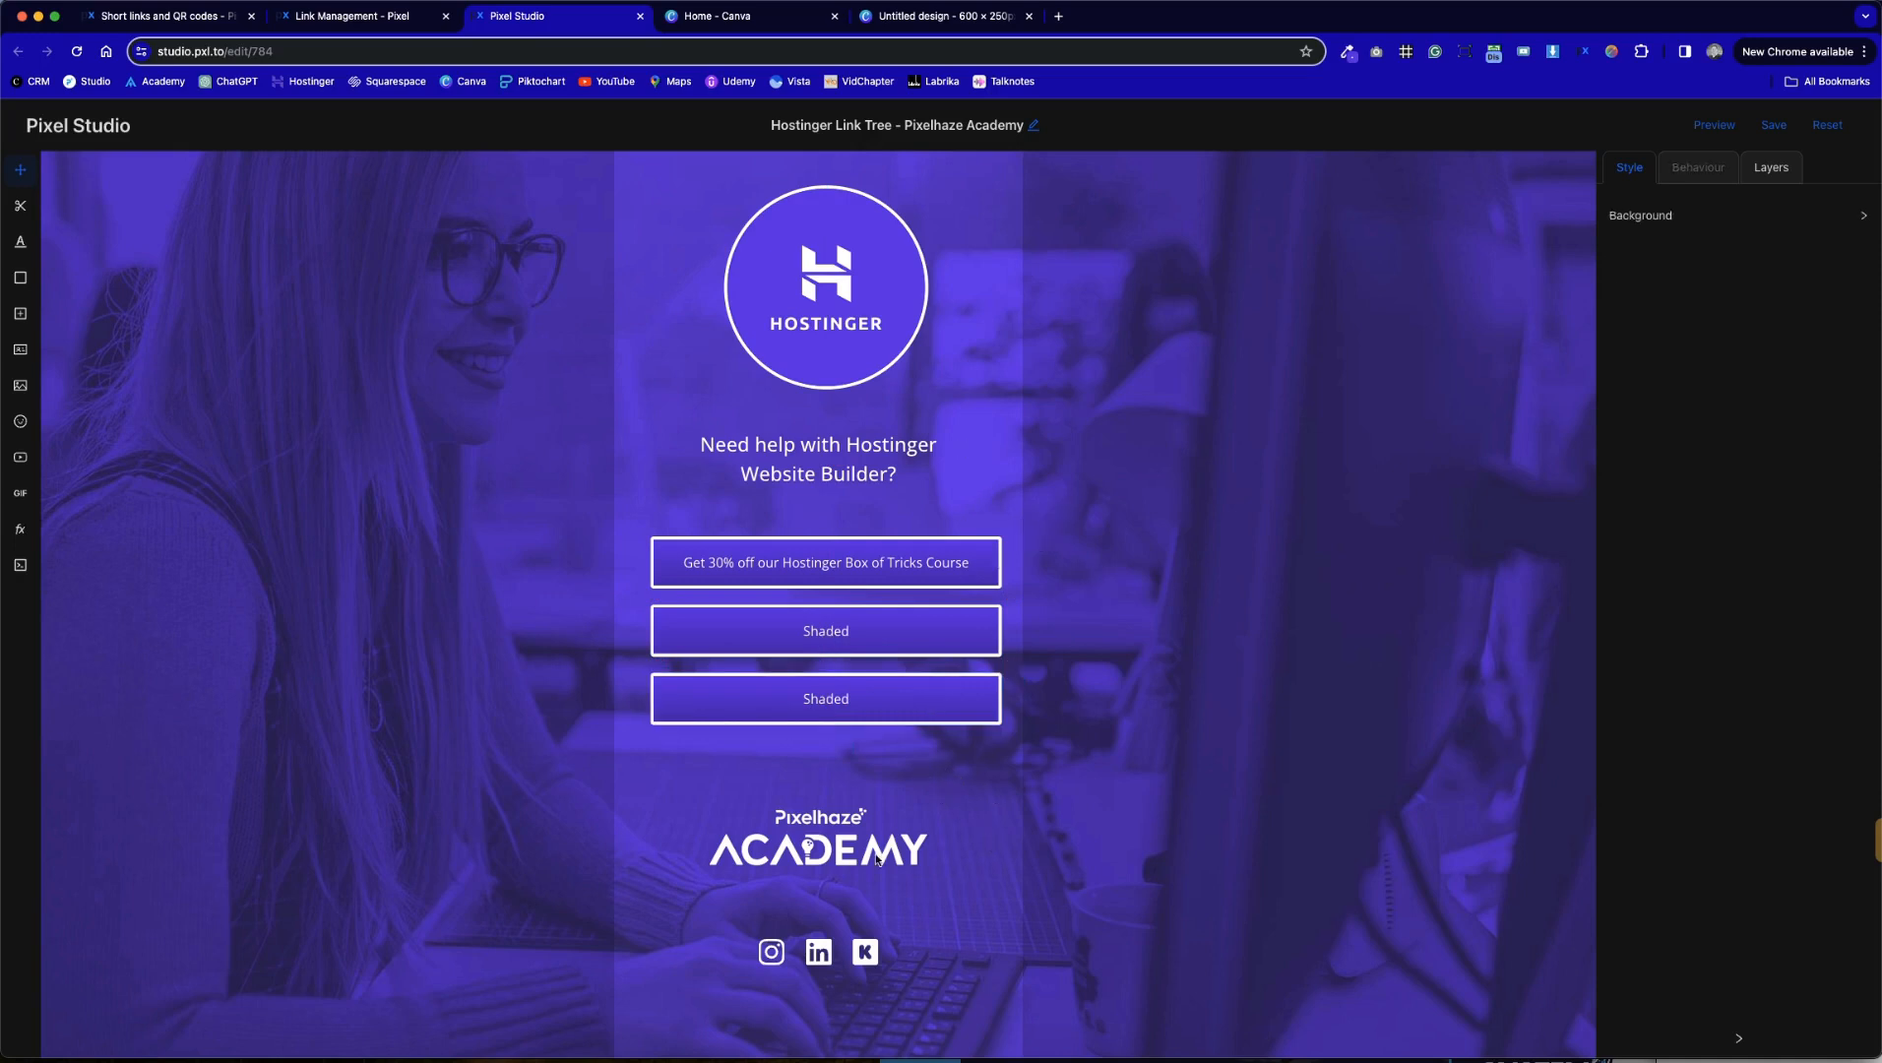
# Move the Pixelhaze Academy logo and the social icons down to leave more room beneath the buttons
pyautogui.moveTo(844, 819); pyautogui.dragTo(829, 879)
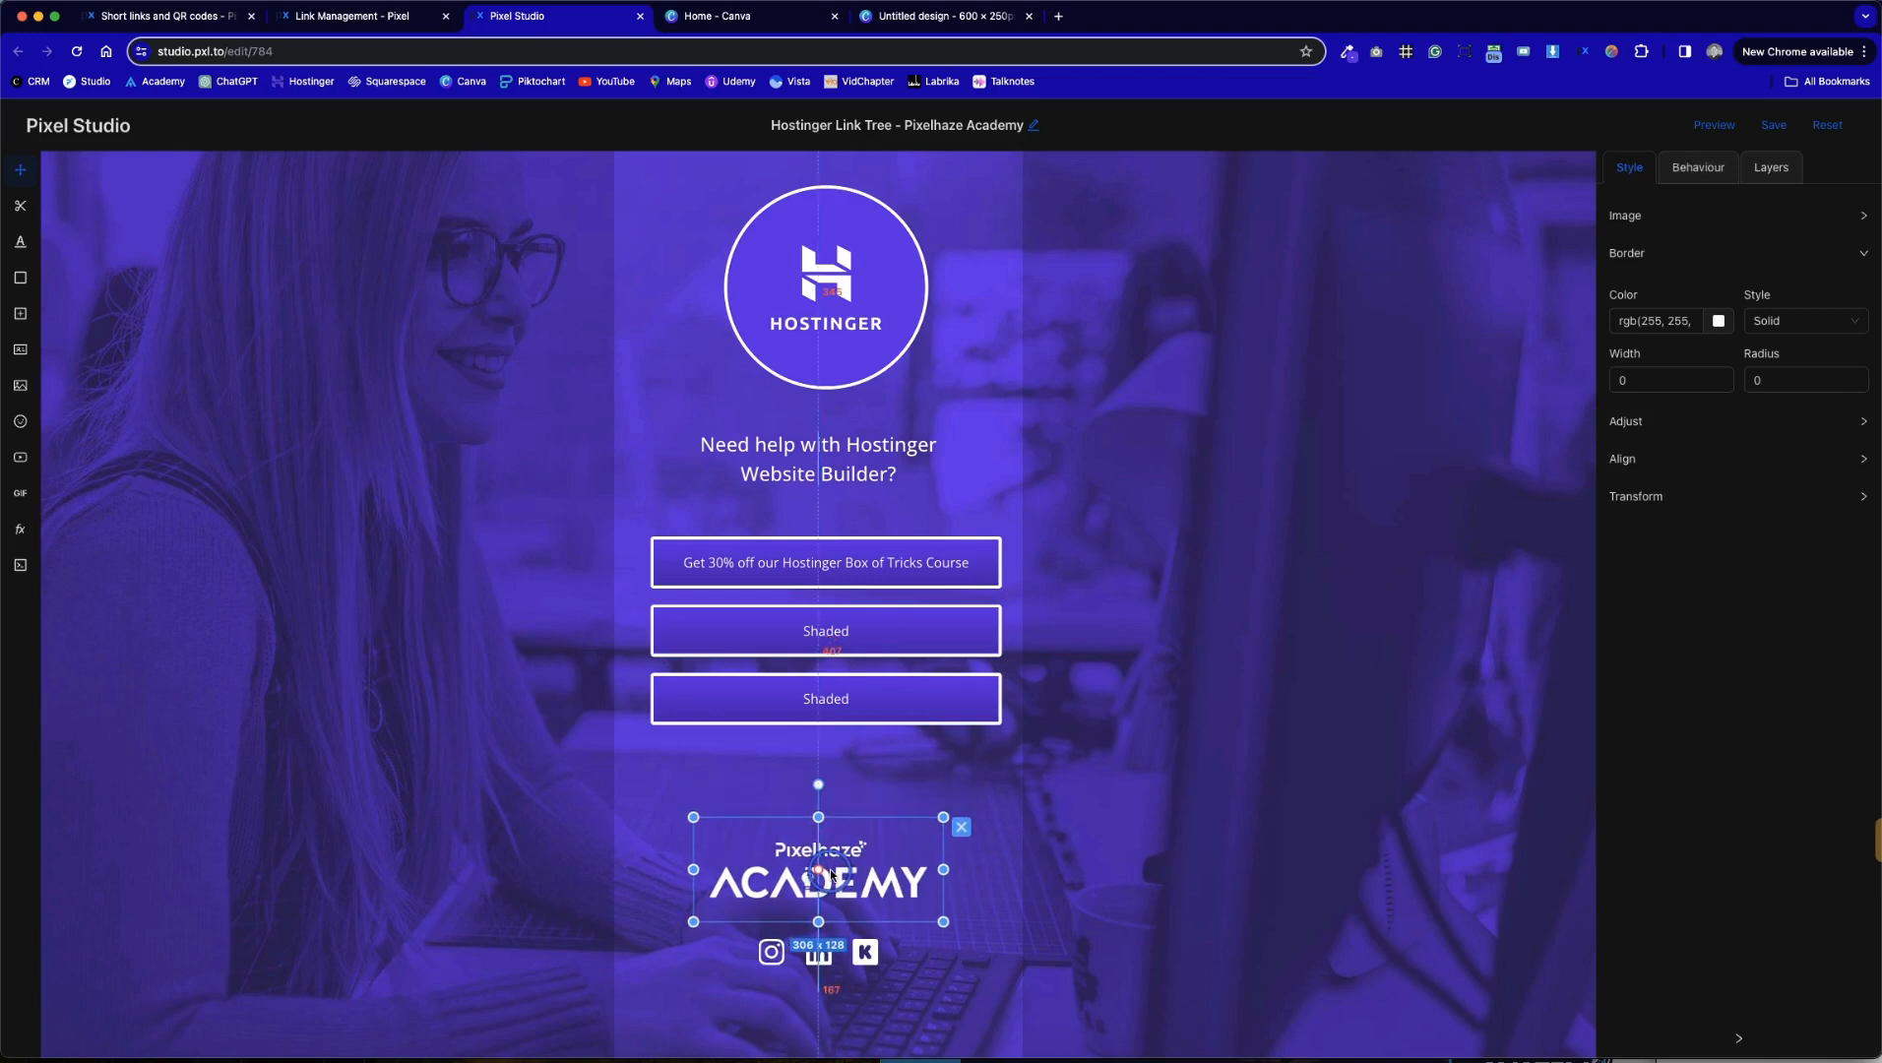
pyautogui.click(899, 981)
pyautogui.moveTo(900, 981); pyautogui.dragTo(717, 853)
pyautogui.moveTo(823, 879); pyautogui.dragTo(818, 907)
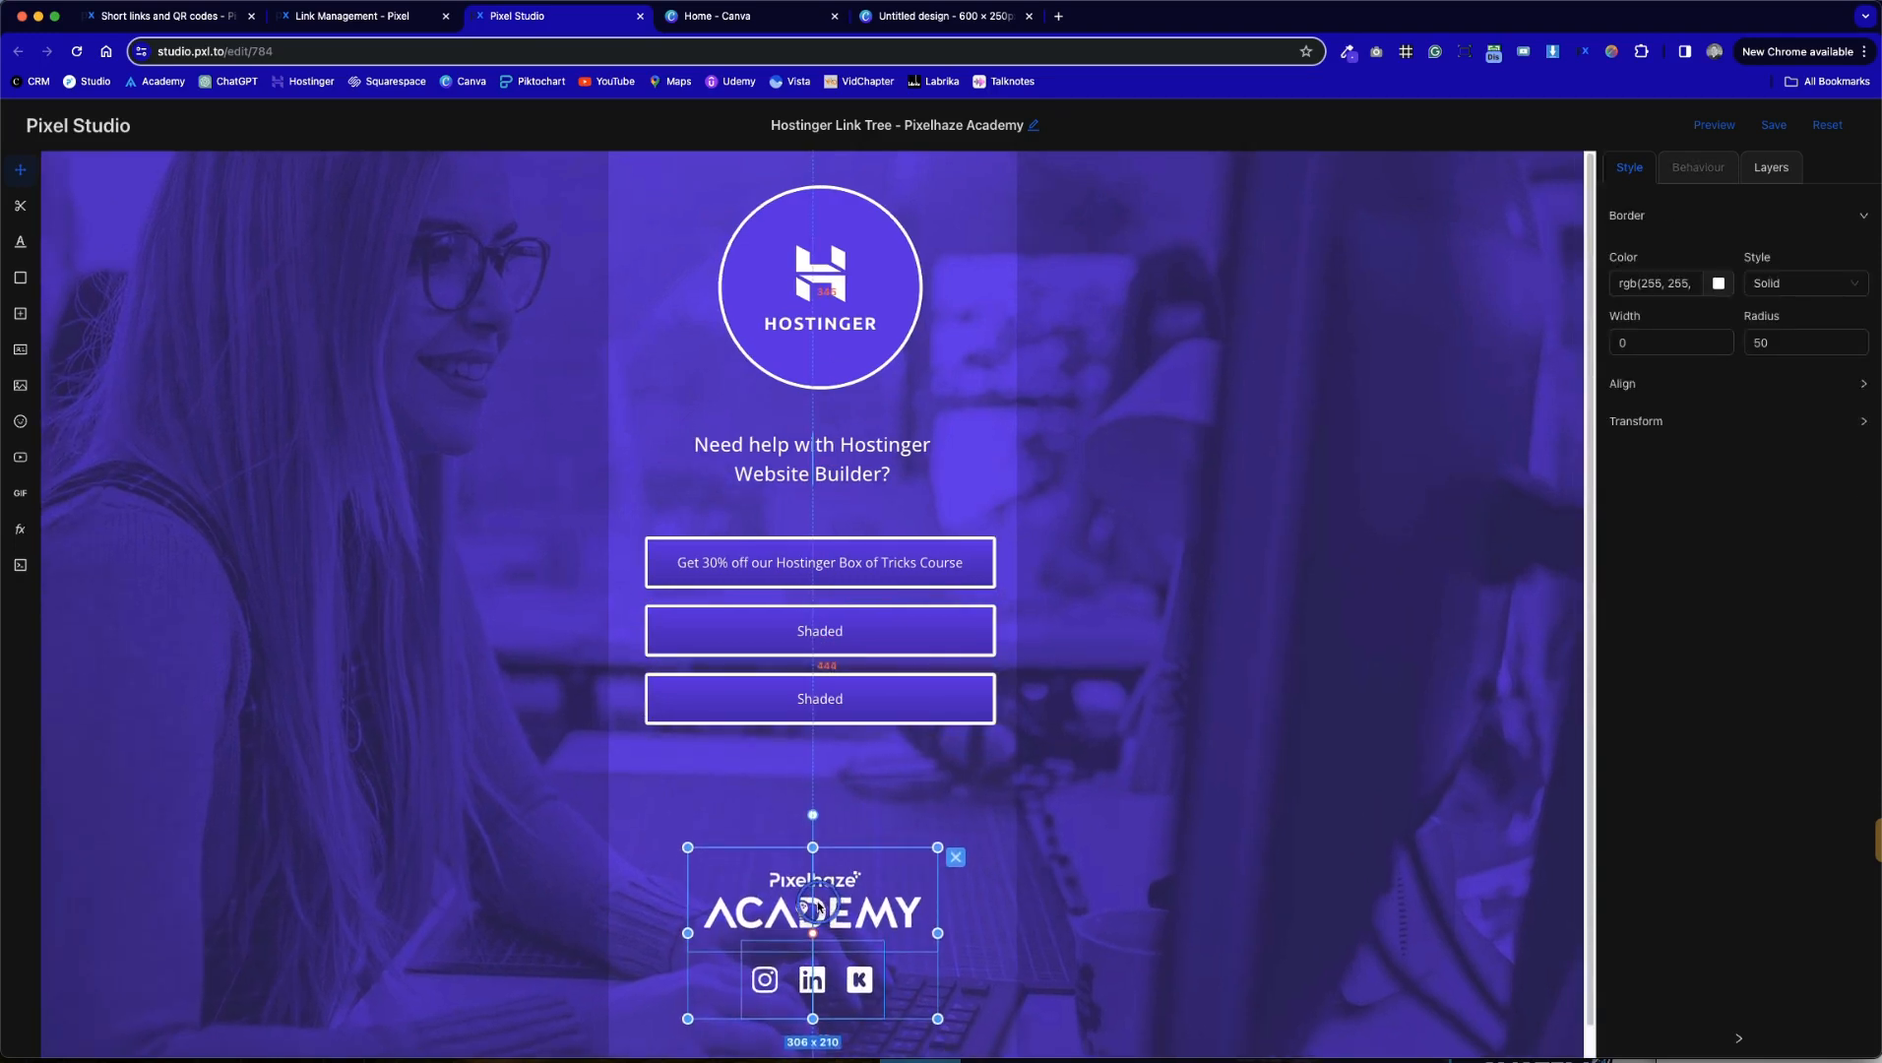
# Move all three buttons together up closer to the "Need help with Hostinger Website Builder?" heading
pyautogui.click(992, 764)
pyautogui.moveTo(973, 784); pyautogui.dragTo(836, 554)
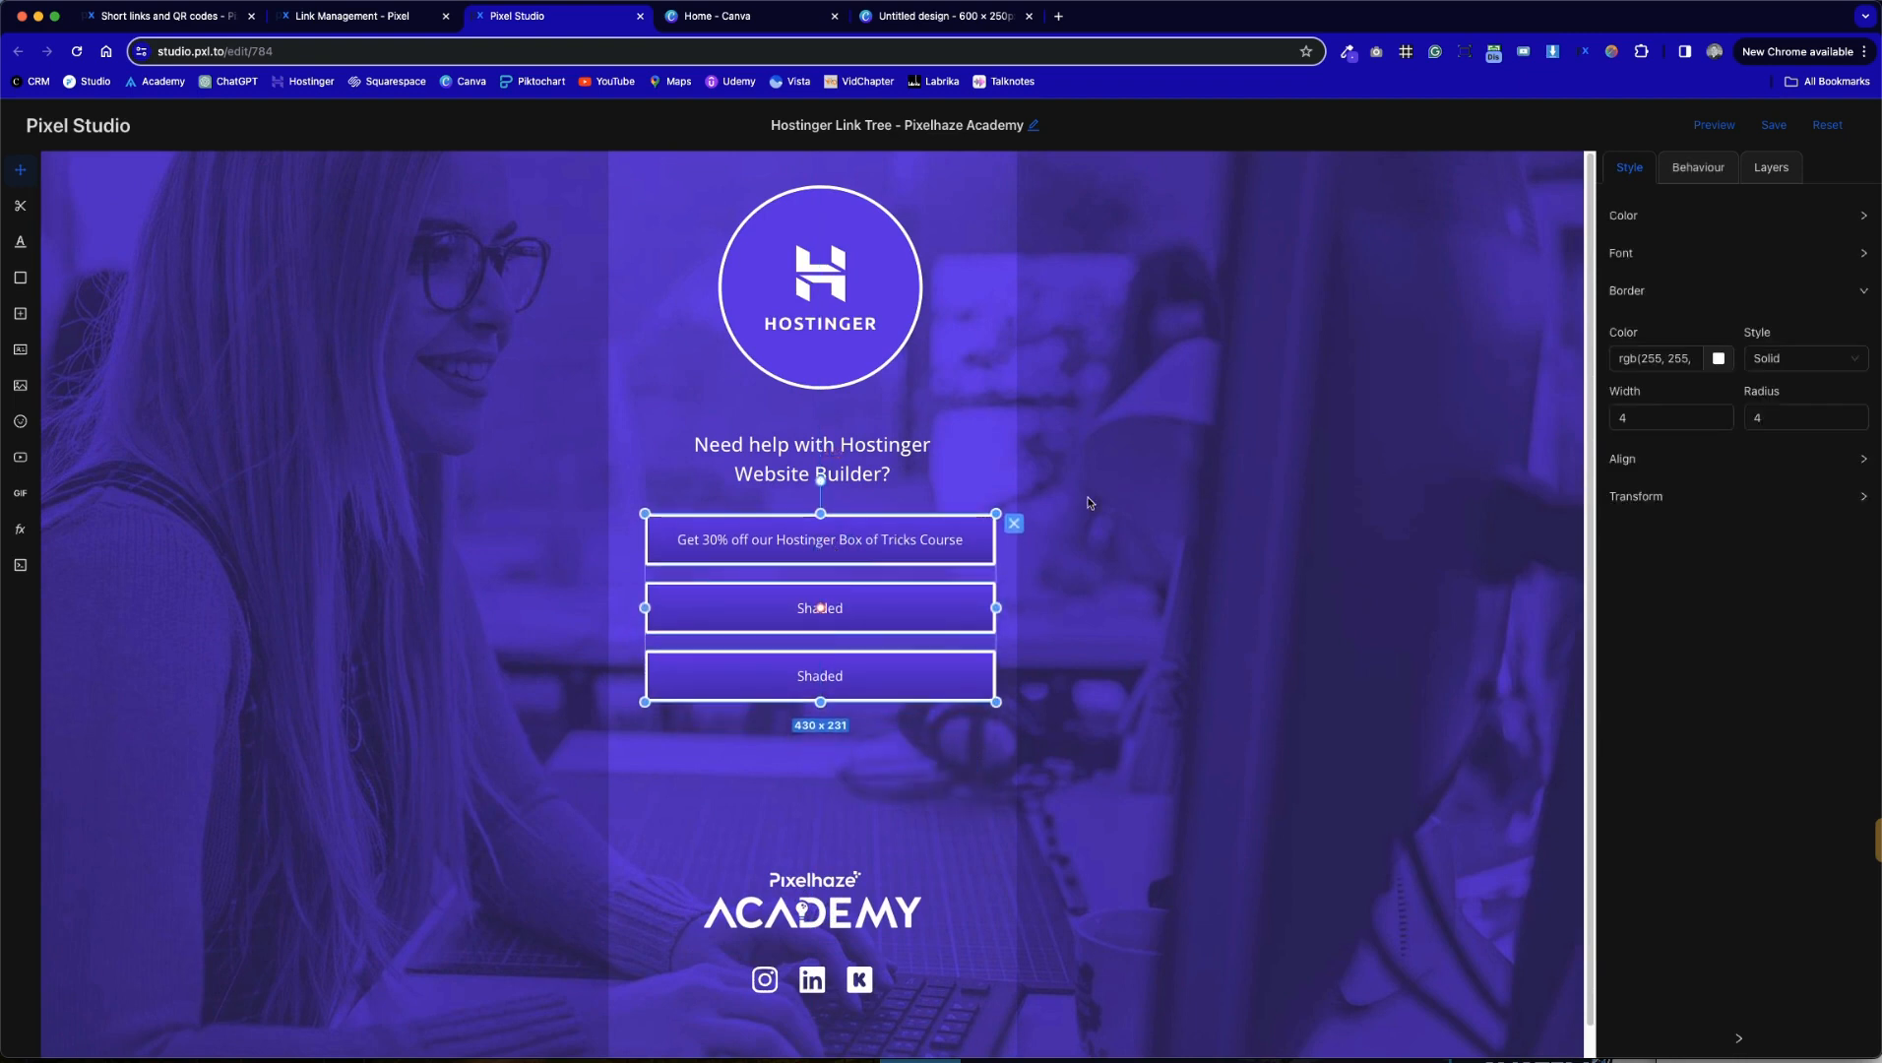
pyautogui.click(916, 720)
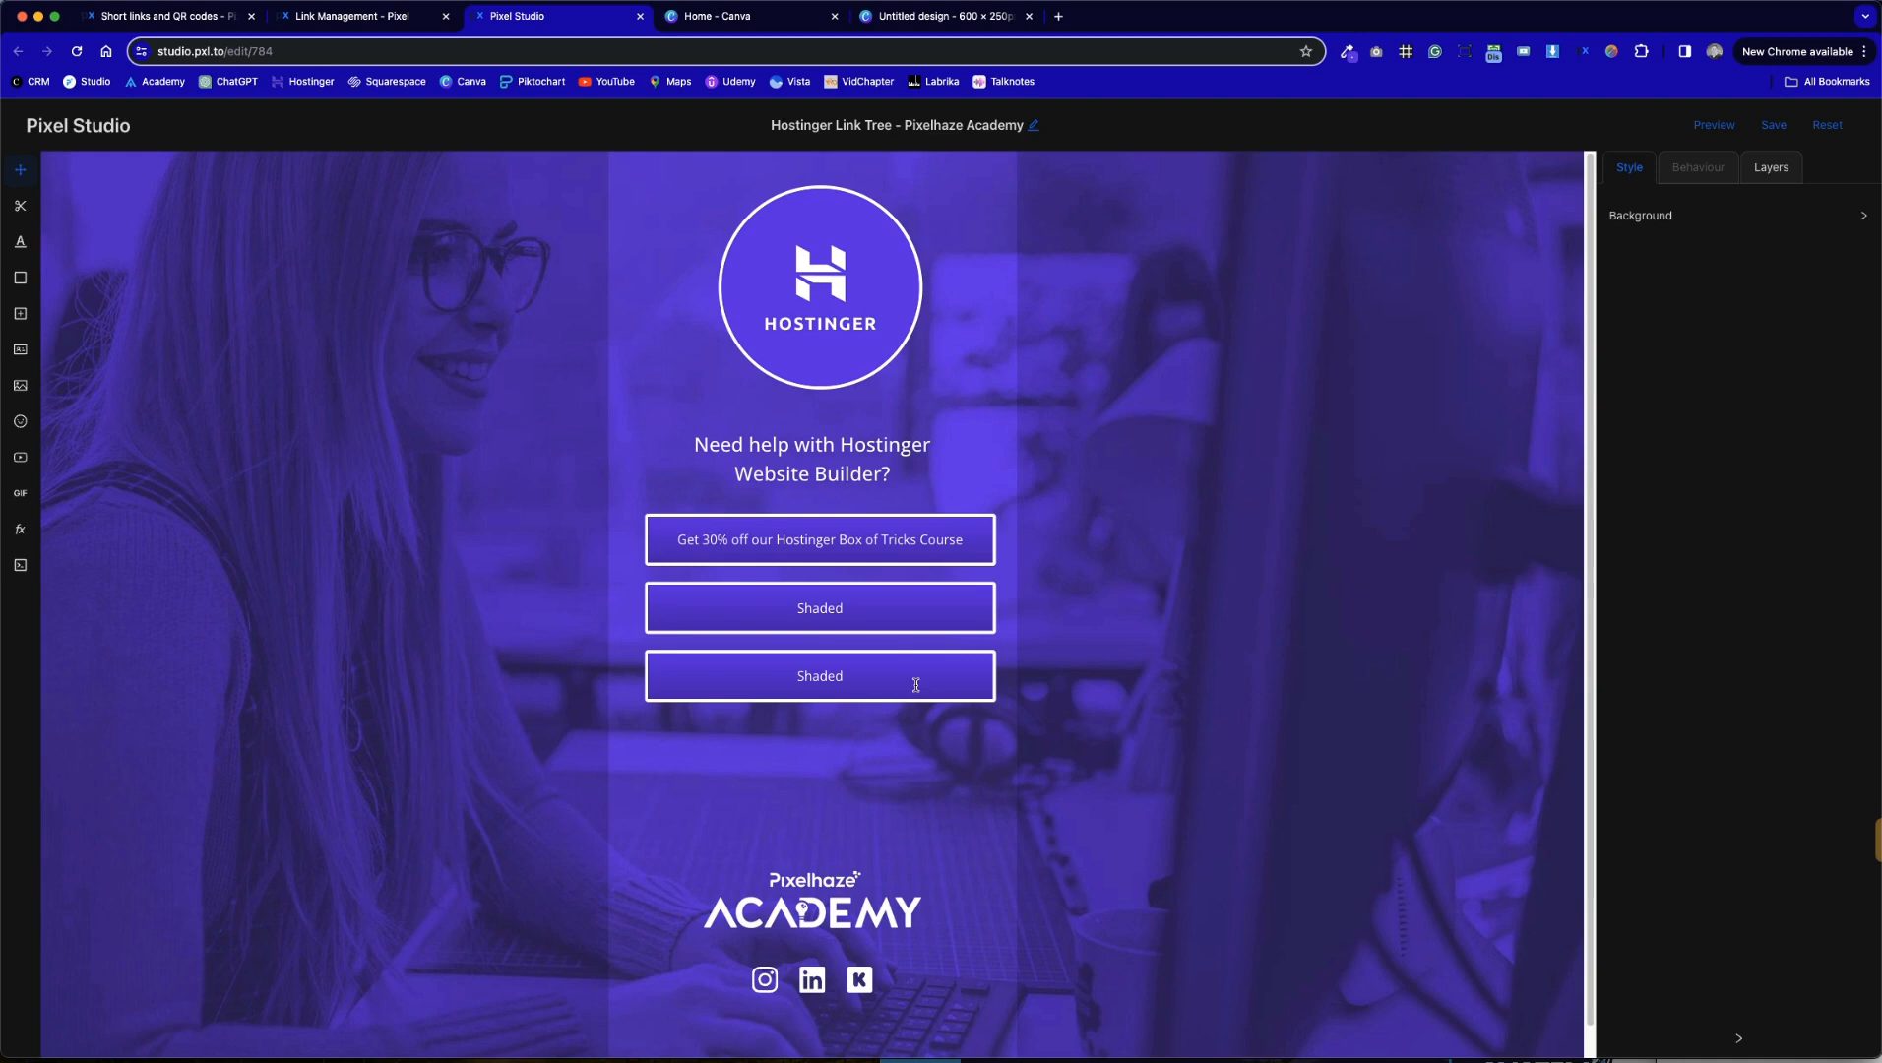
# Duplicate the third Shaded button twice and stack the copies evenly below it, above the Pixelhaze Academy logo
pyautogui.click(832, 664)
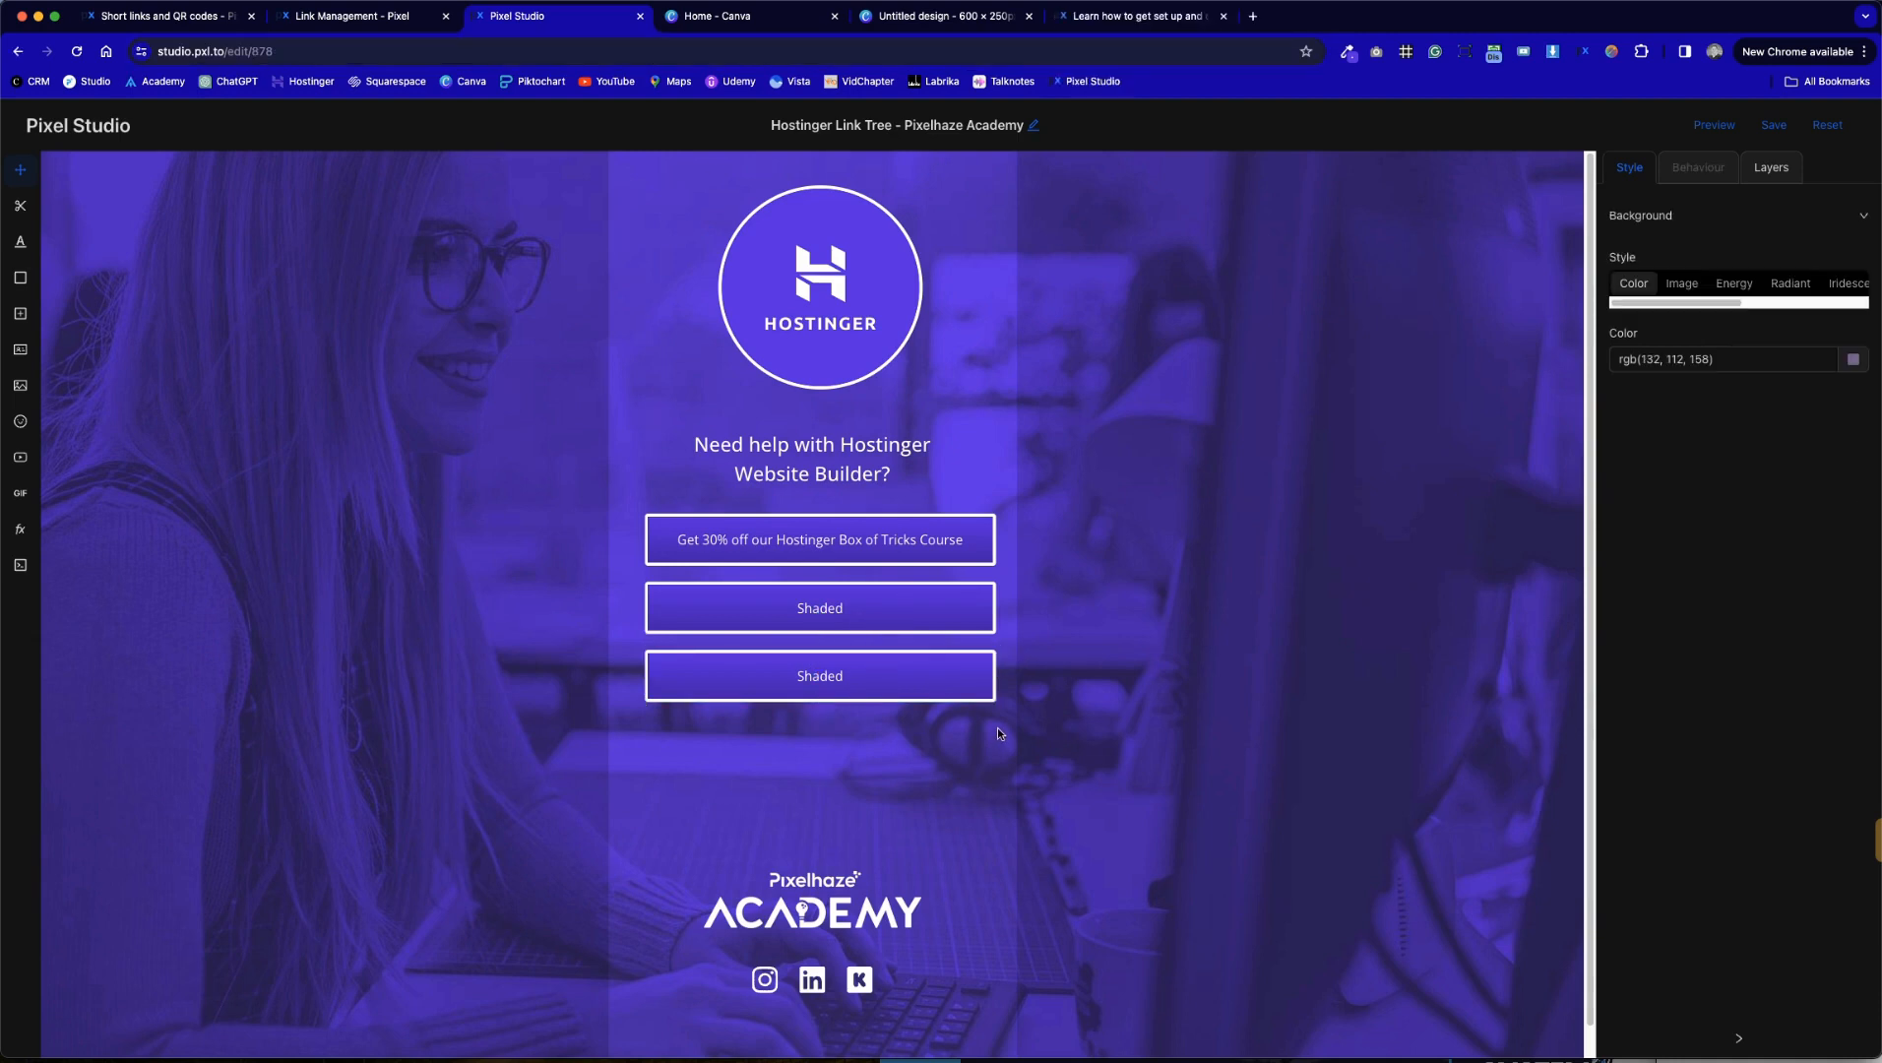
pyautogui.click(923, 662)
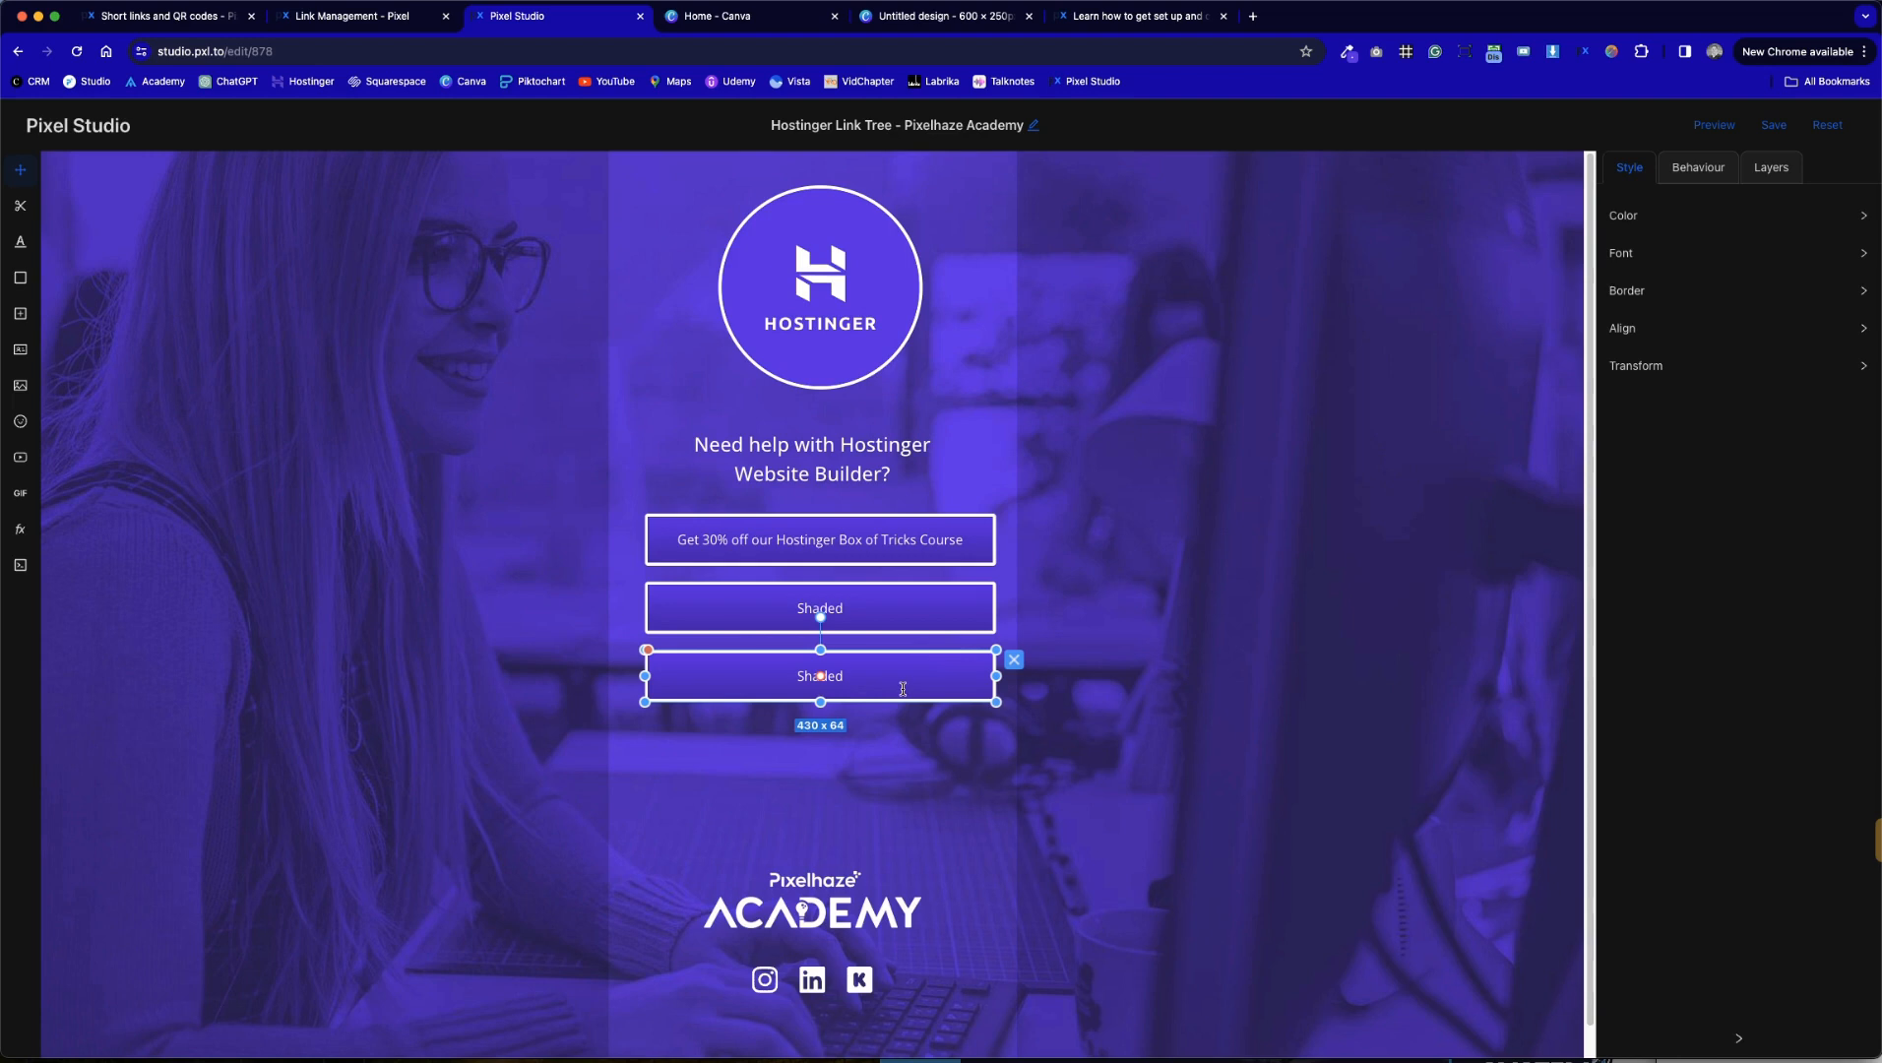
pyautogui.moveTo(907, 679)
pyautogui.mouseDown()
pyautogui.moveTo(896, 833)
pyautogui.moveTo(891, 756)
pyautogui.moveTo(888, 805)
pyautogui.mouseUp()
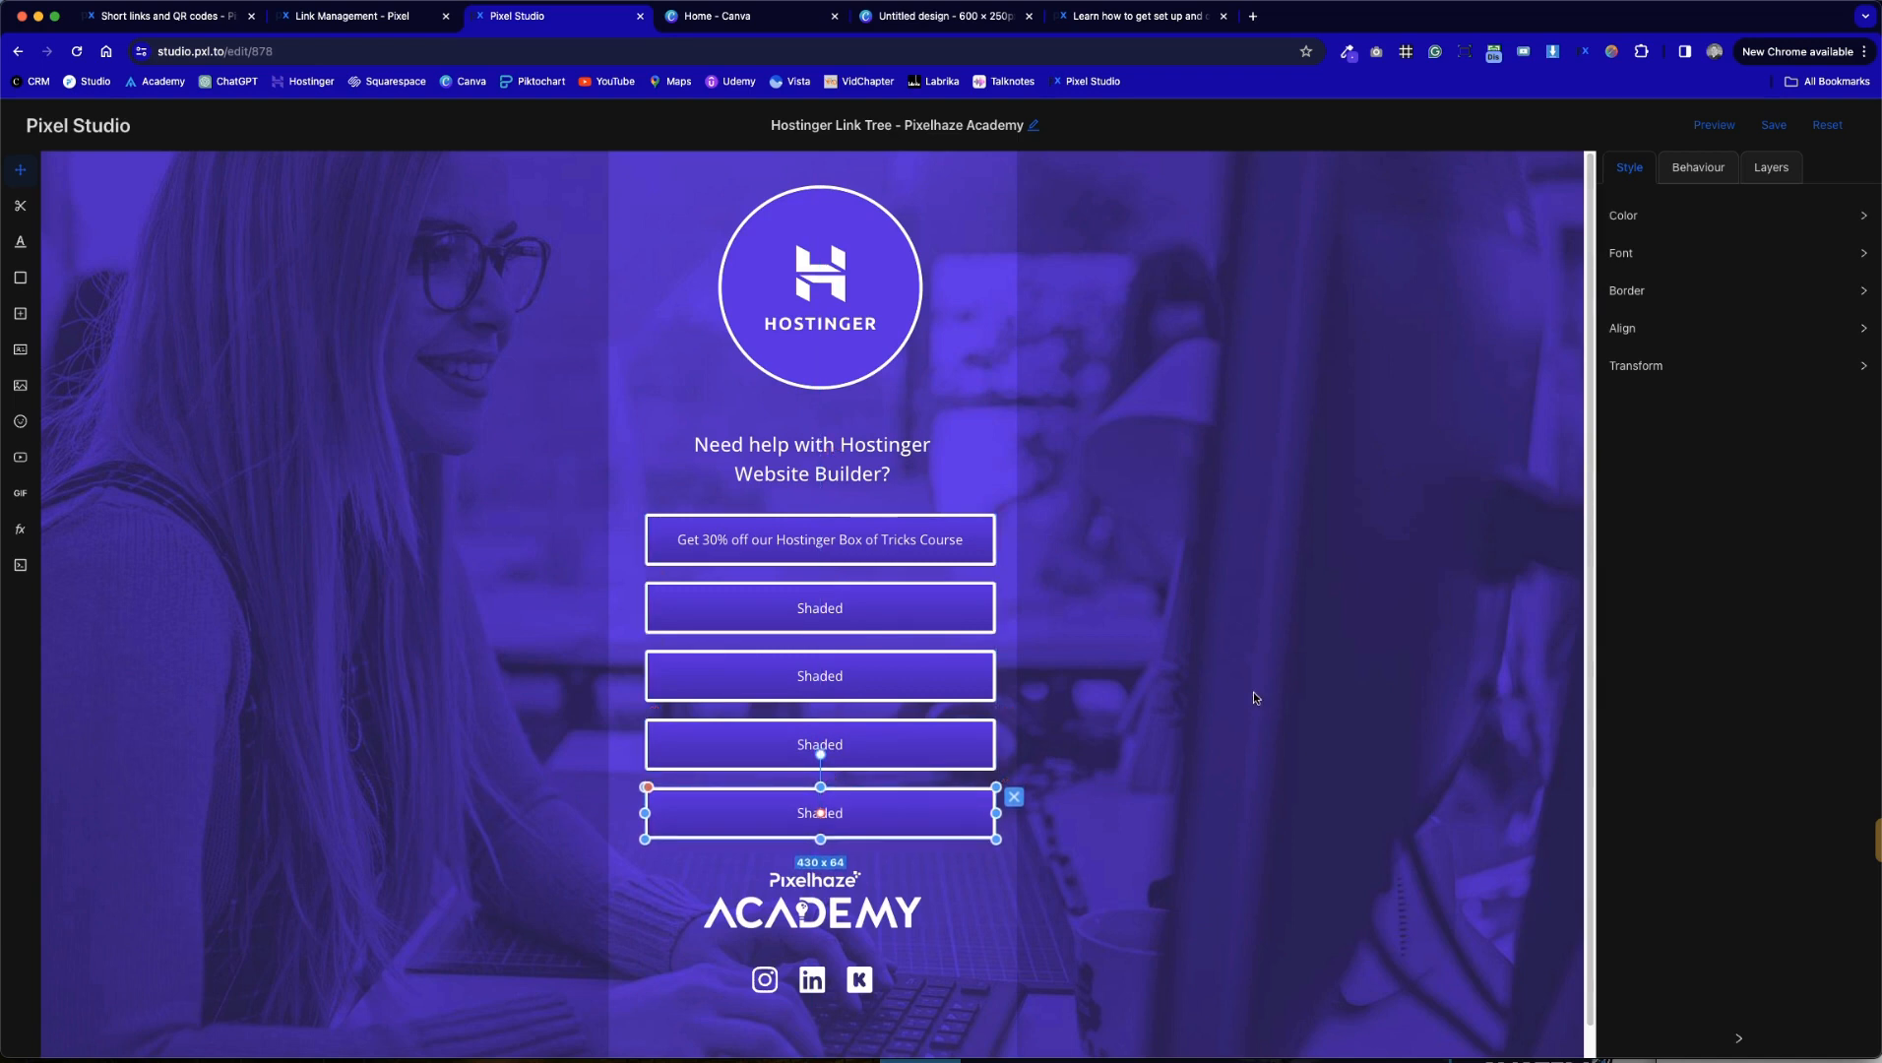
pyautogui.click(1280, 695)
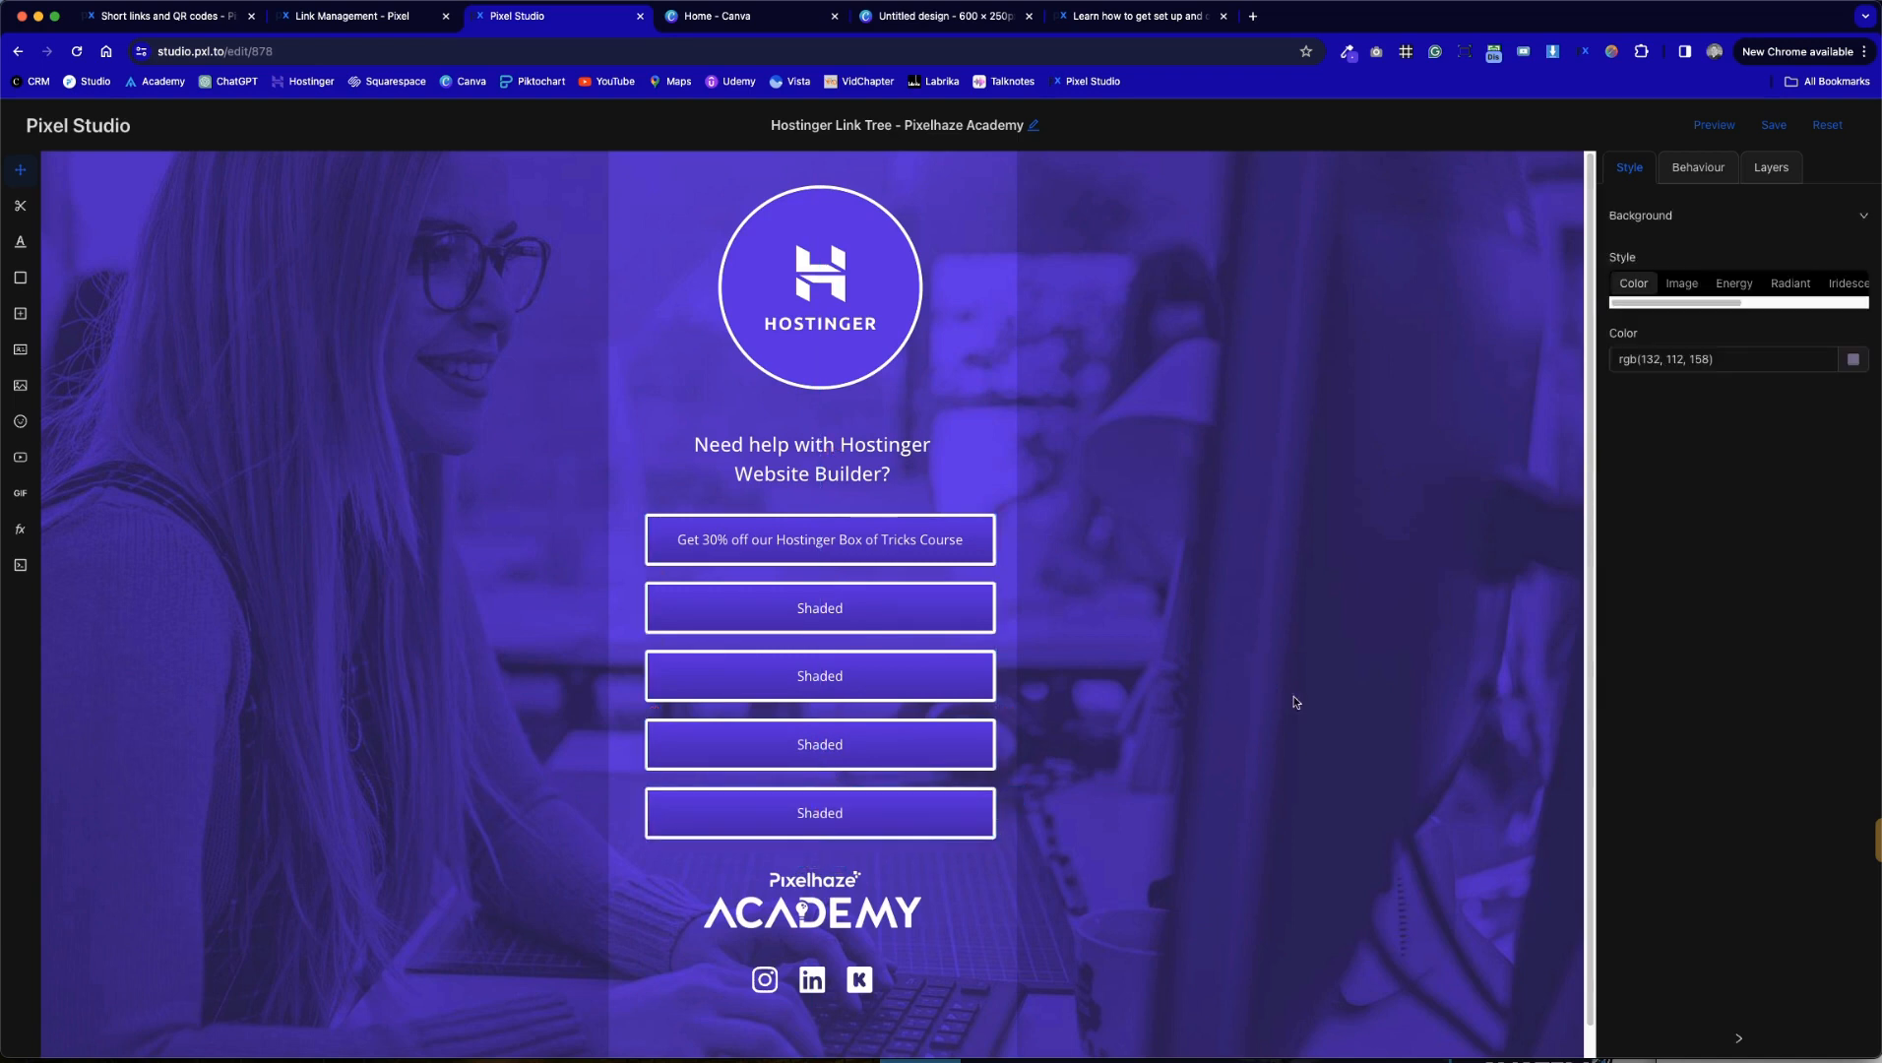
pyautogui.click(864, 614)
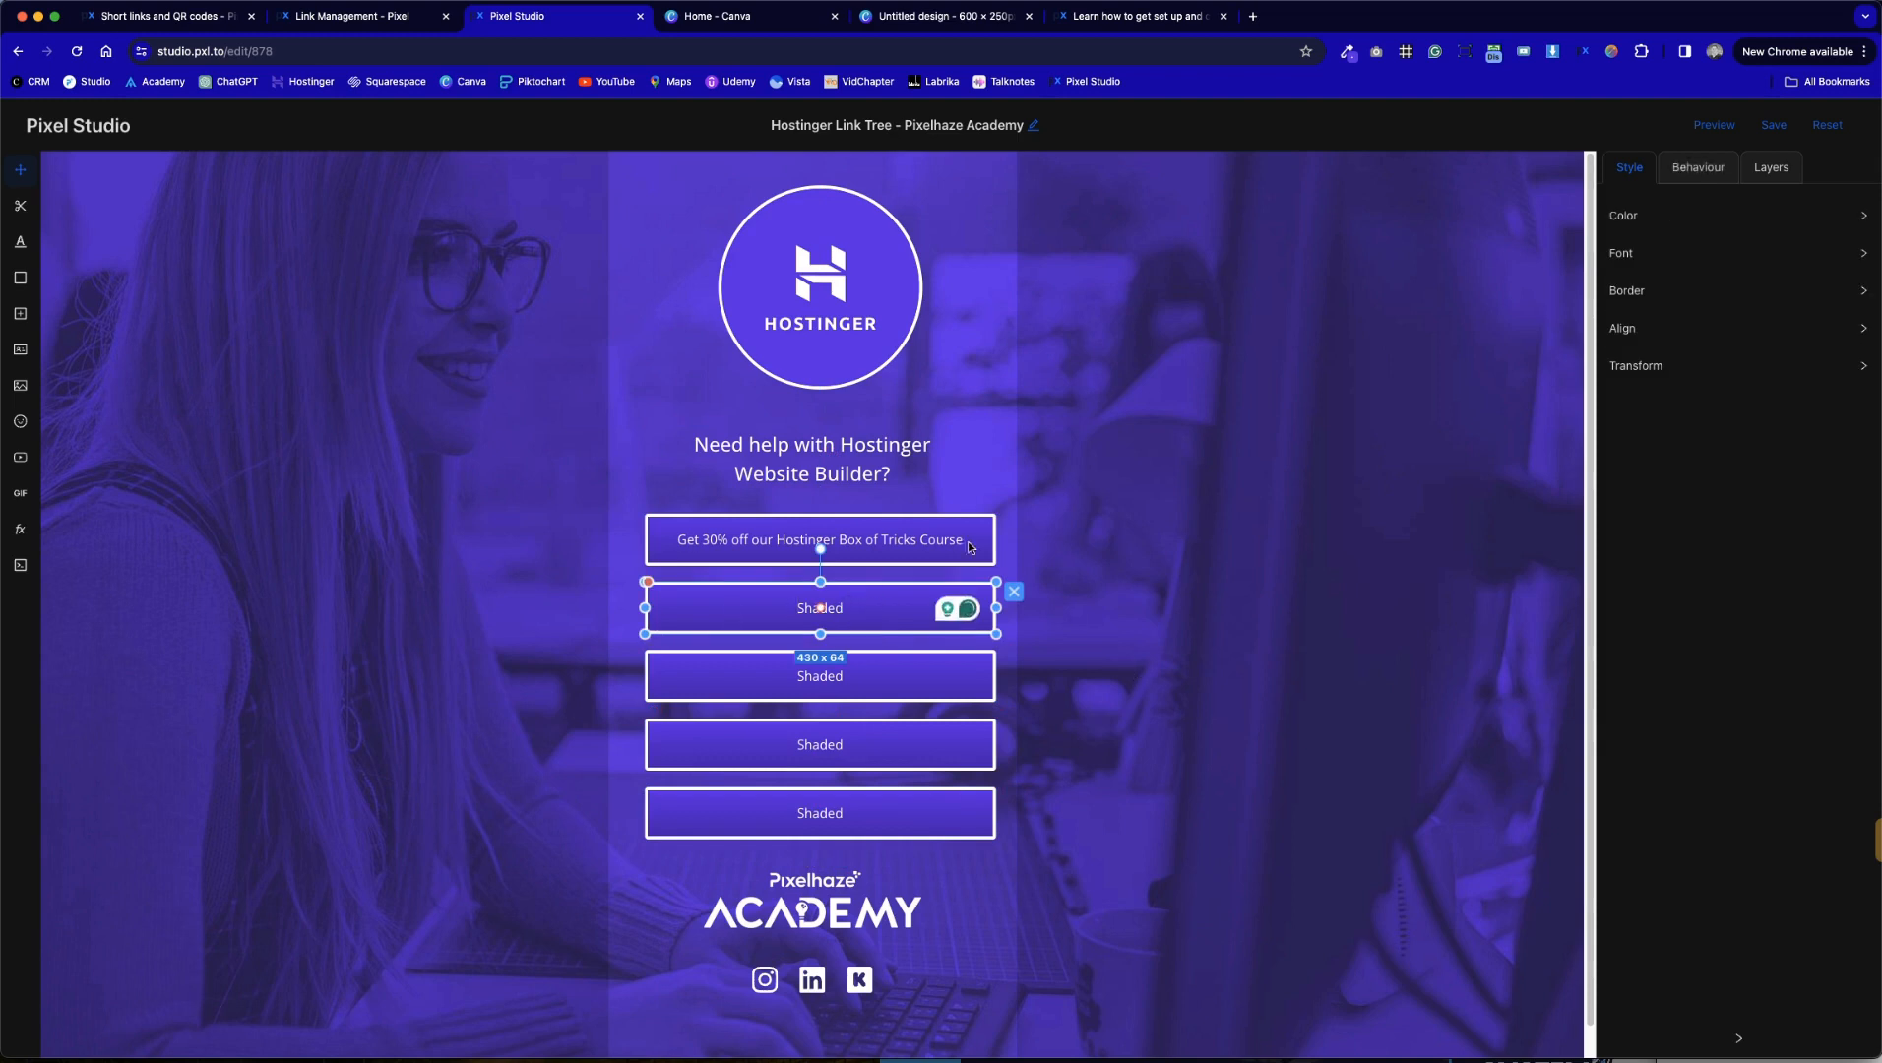
pyautogui.click(1107, 830)
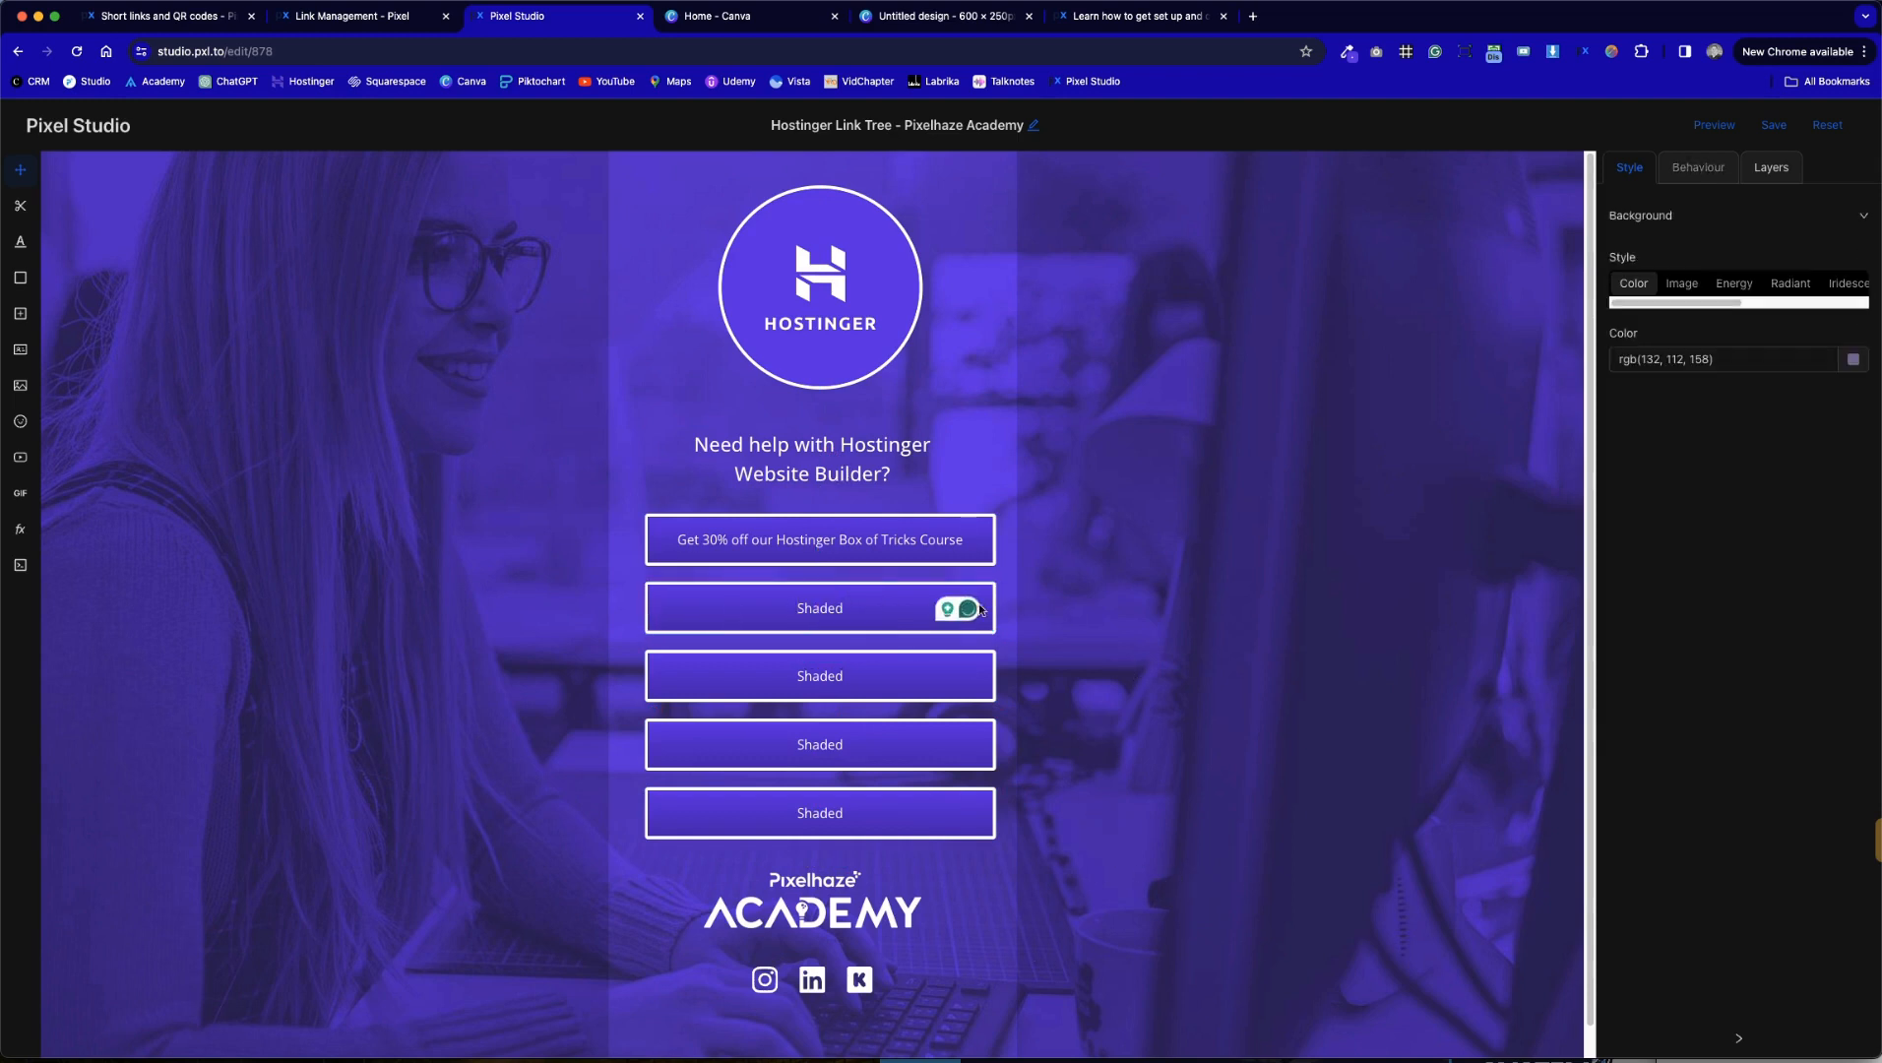
pyautogui.click(815, 602)
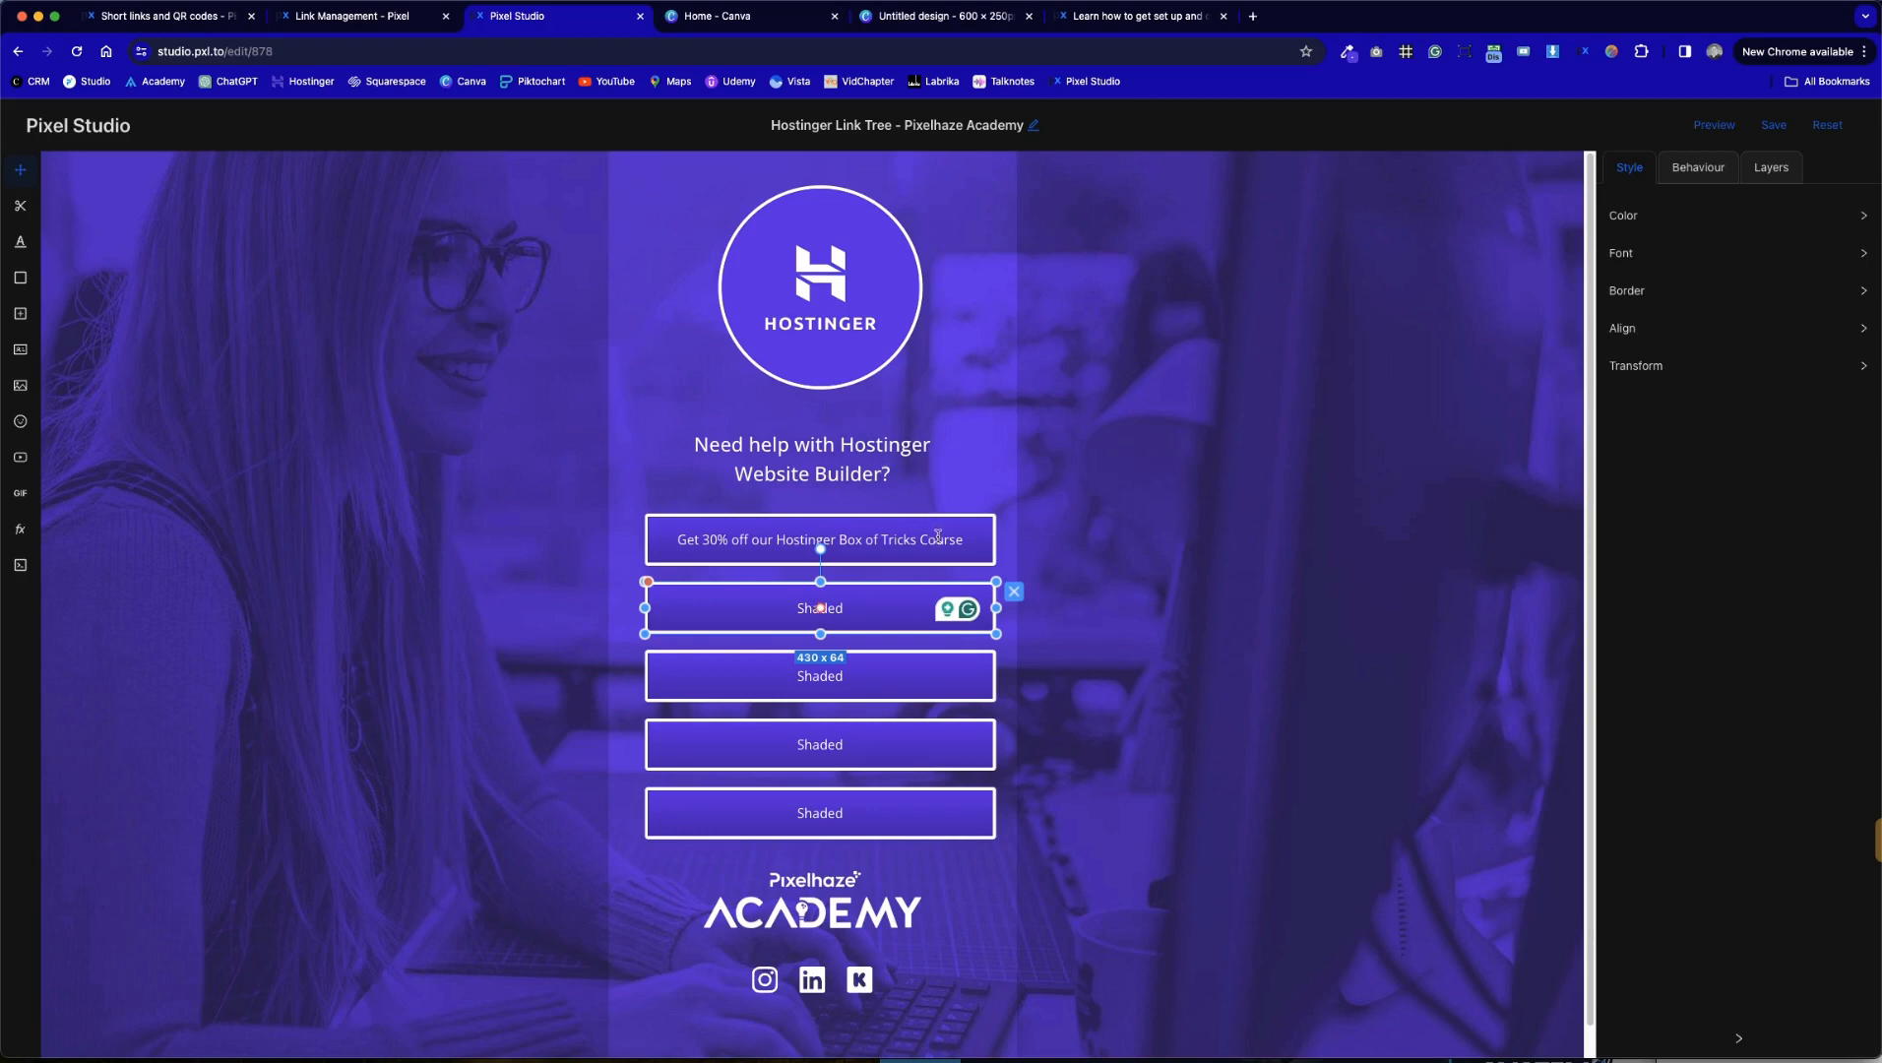
pyautogui.click(924, 753)
# Turn on the hover animation for the "Get 30% off our Hostinger Box of Tricks Course" button
pyautogui.click(947, 540)
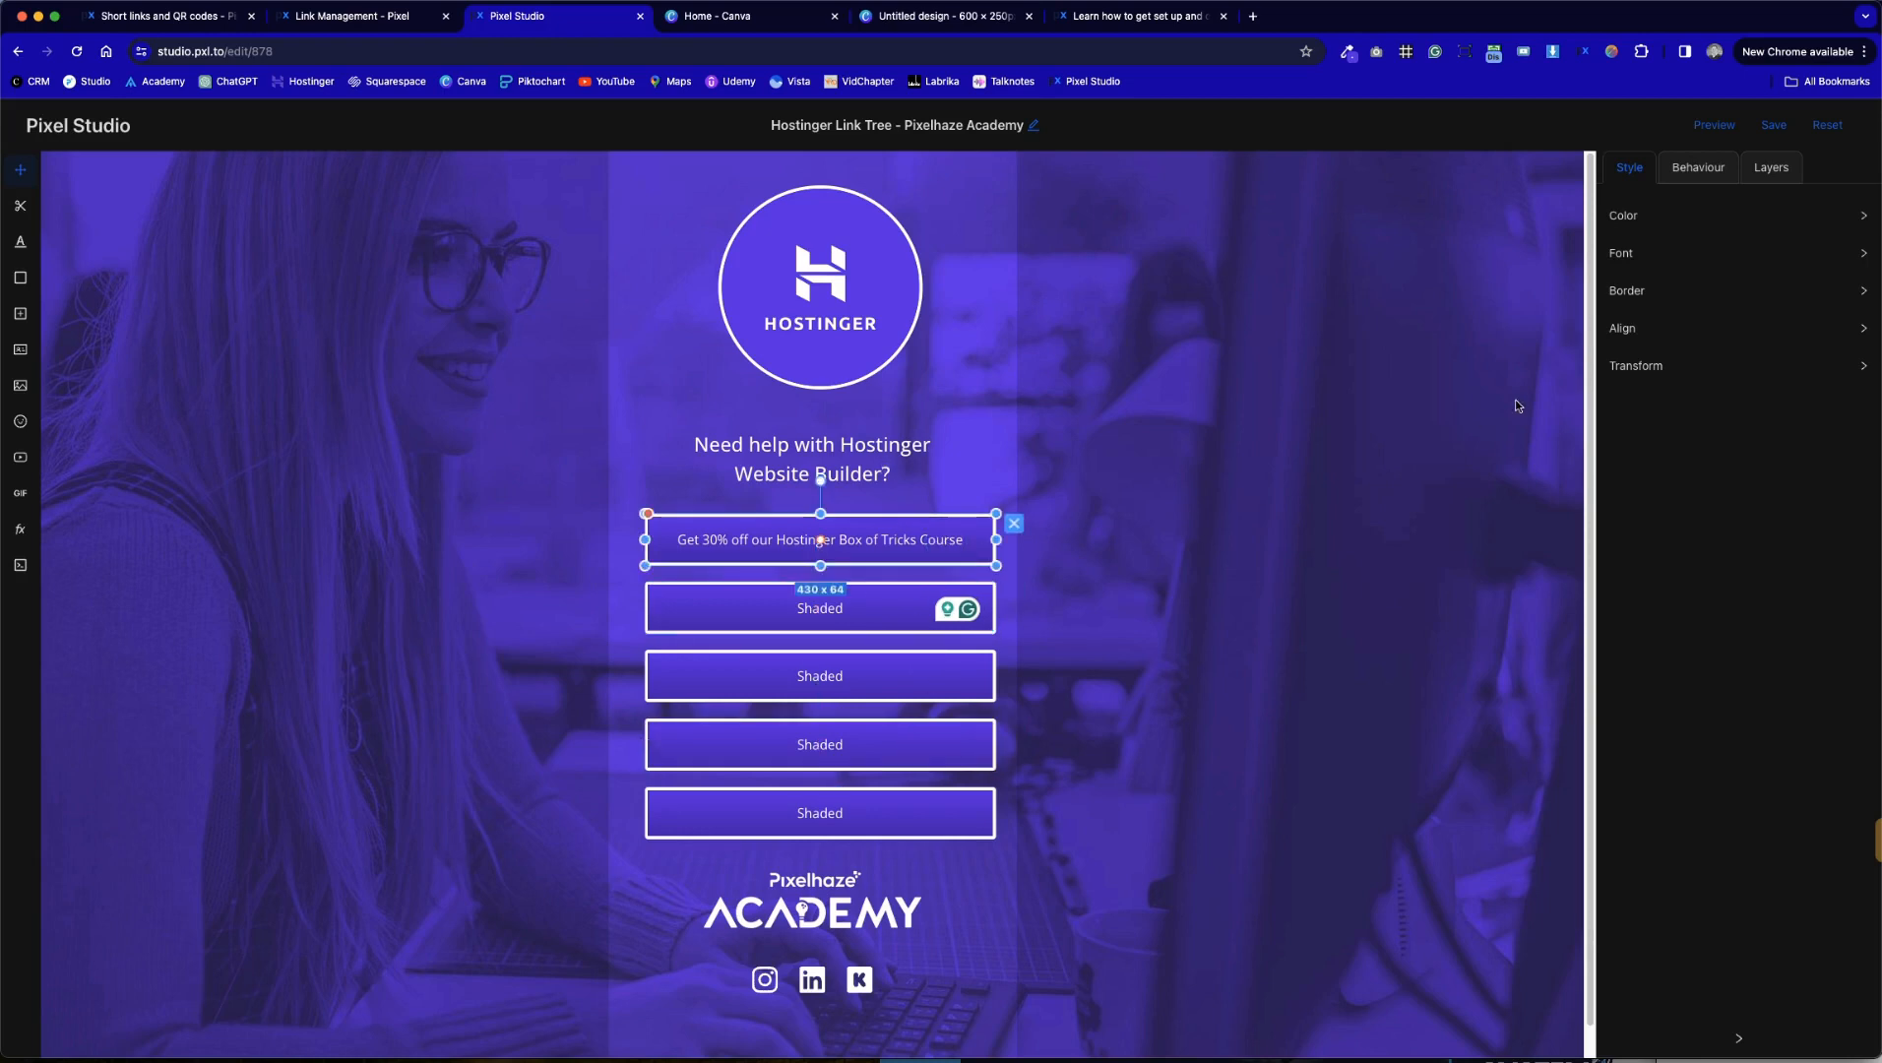
pyautogui.click(1698, 167)
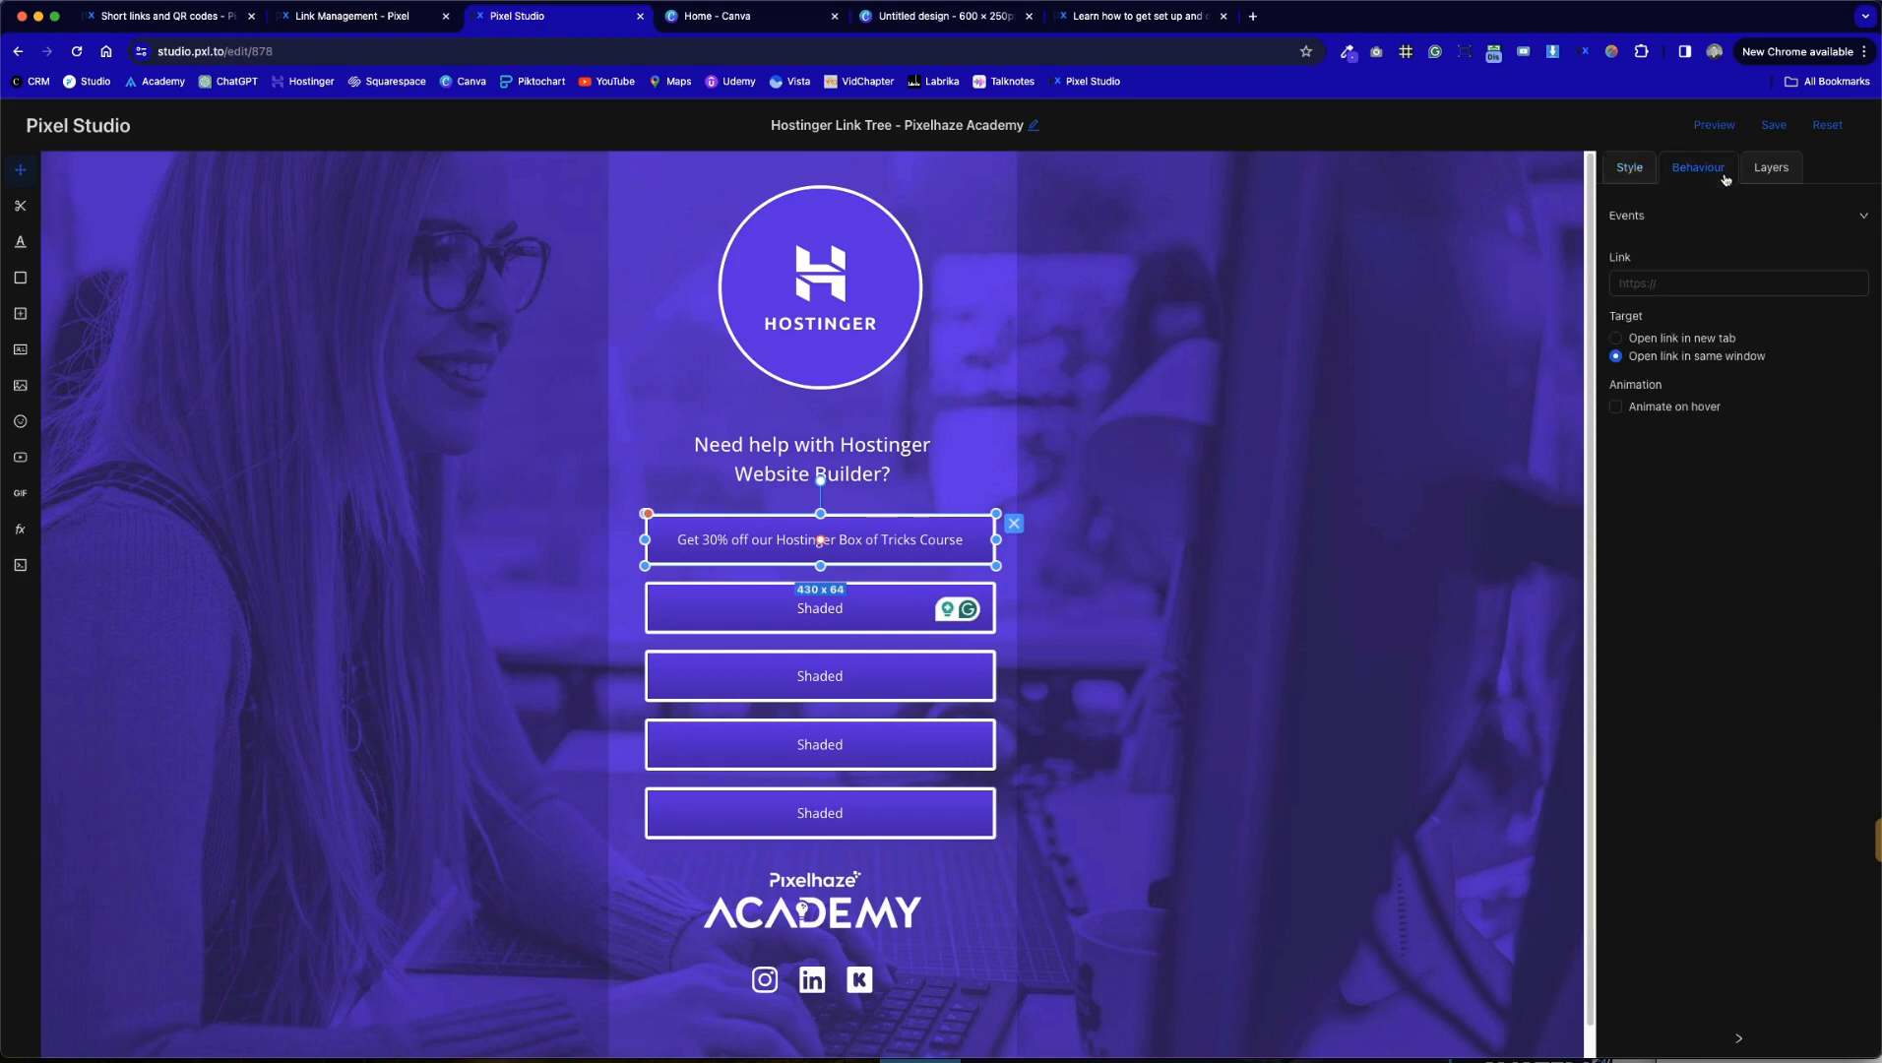
pyautogui.click(1615, 408)
pyautogui.click(1625, 174)
pyautogui.click(1698, 167)
pyautogui.click(1634, 169)
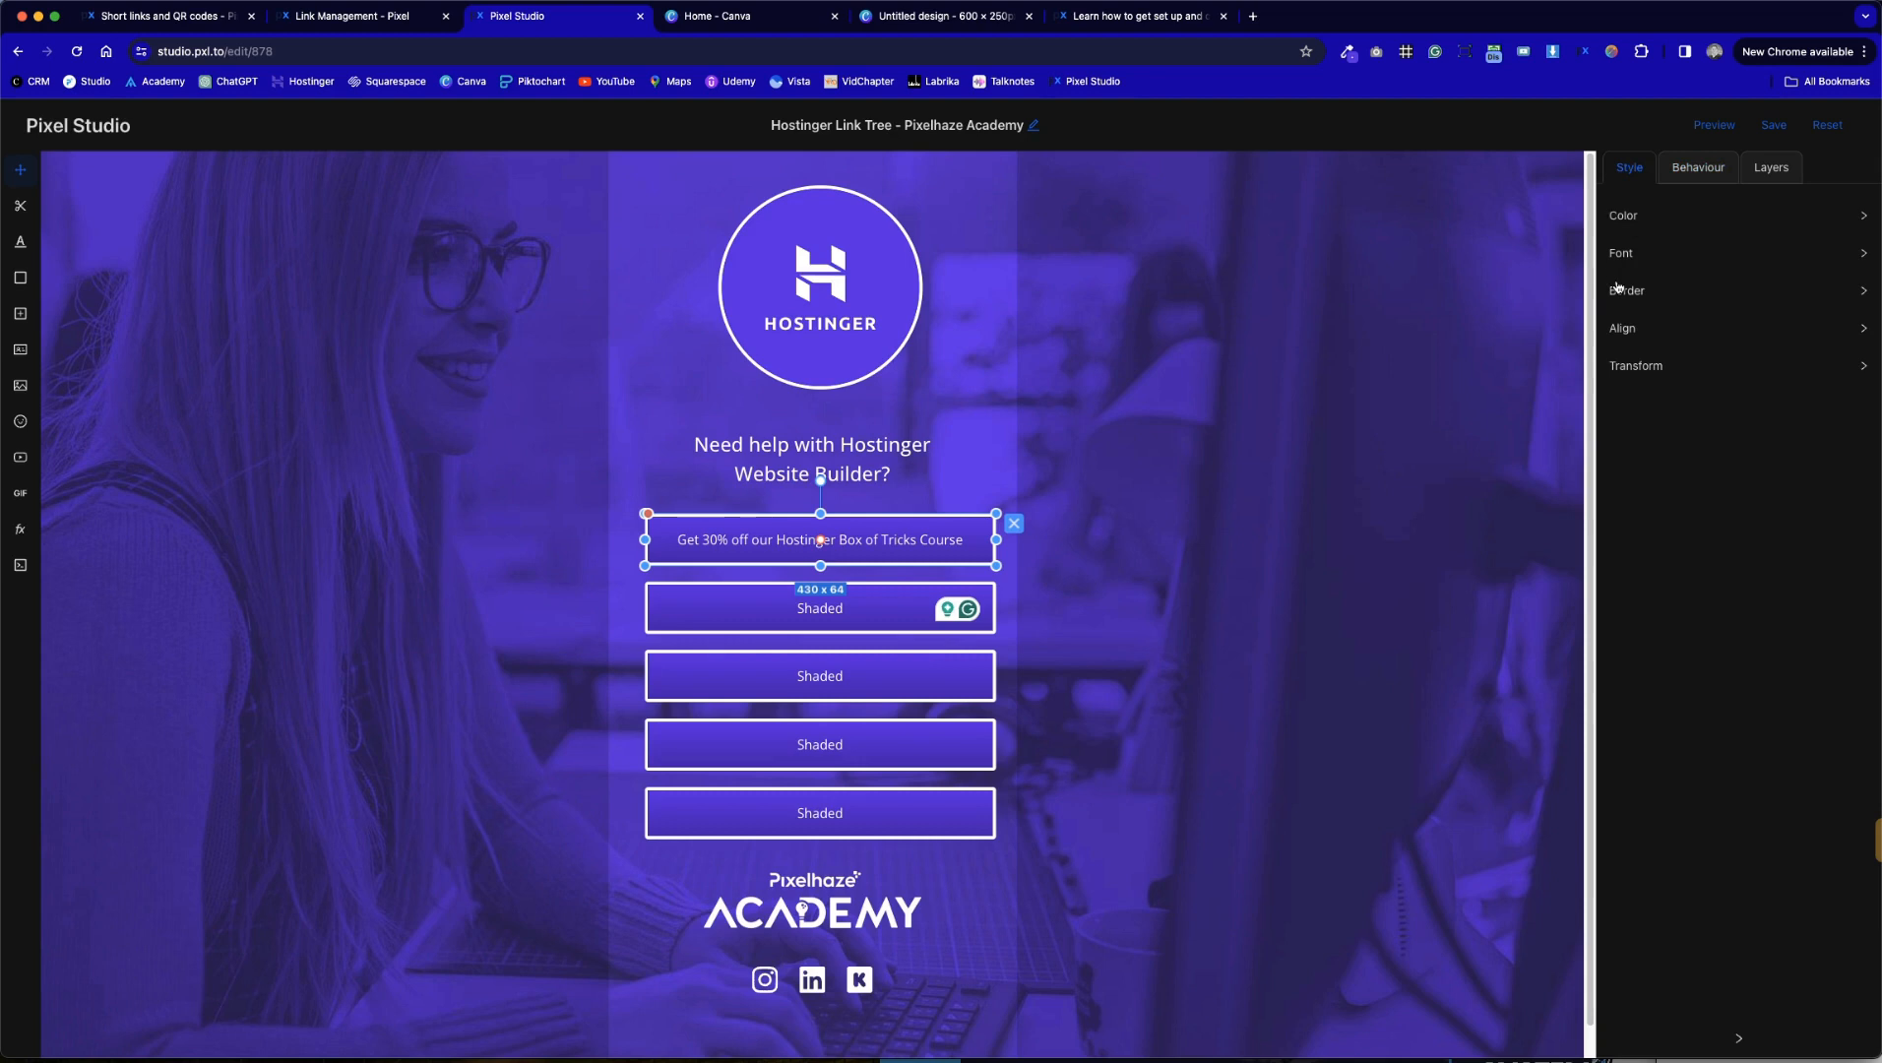
pyautogui.click(1698, 167)
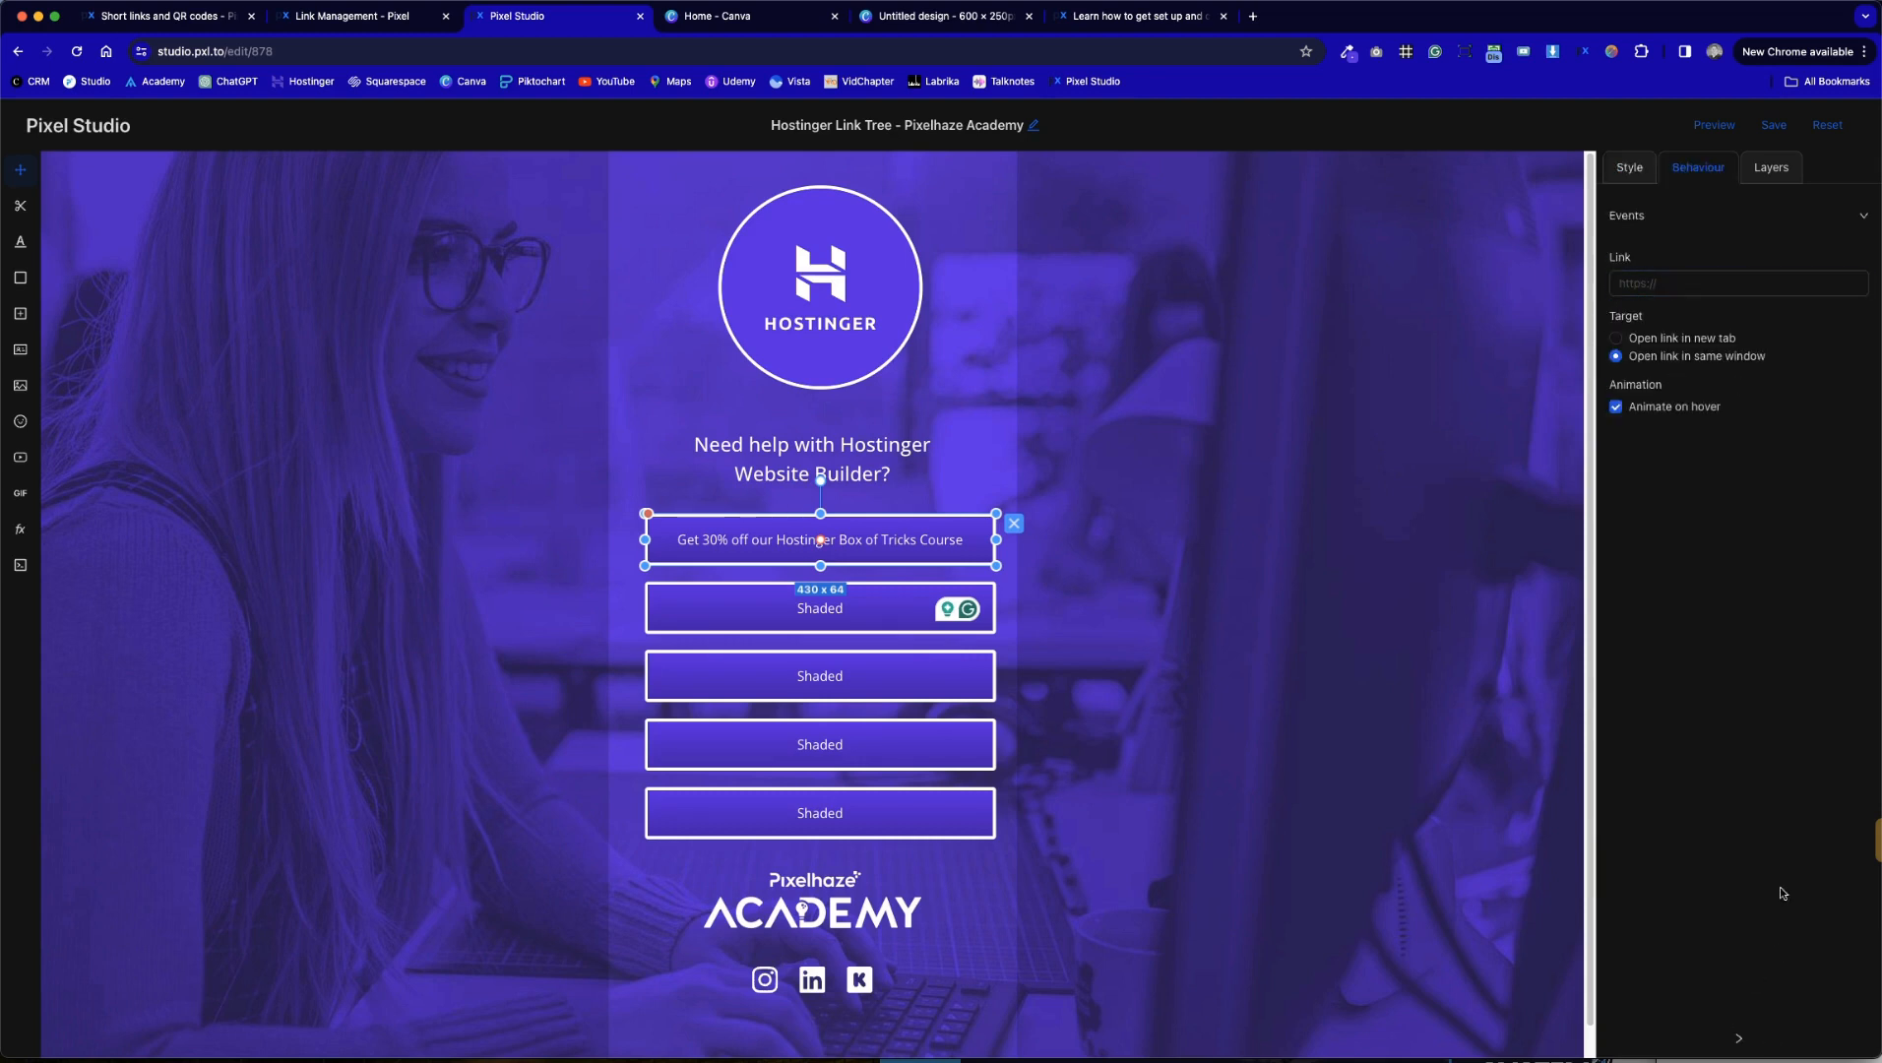
pyautogui.click(851, 609)
pyautogui.moveTo(850, 609); pyautogui.dragTo(780, 610)
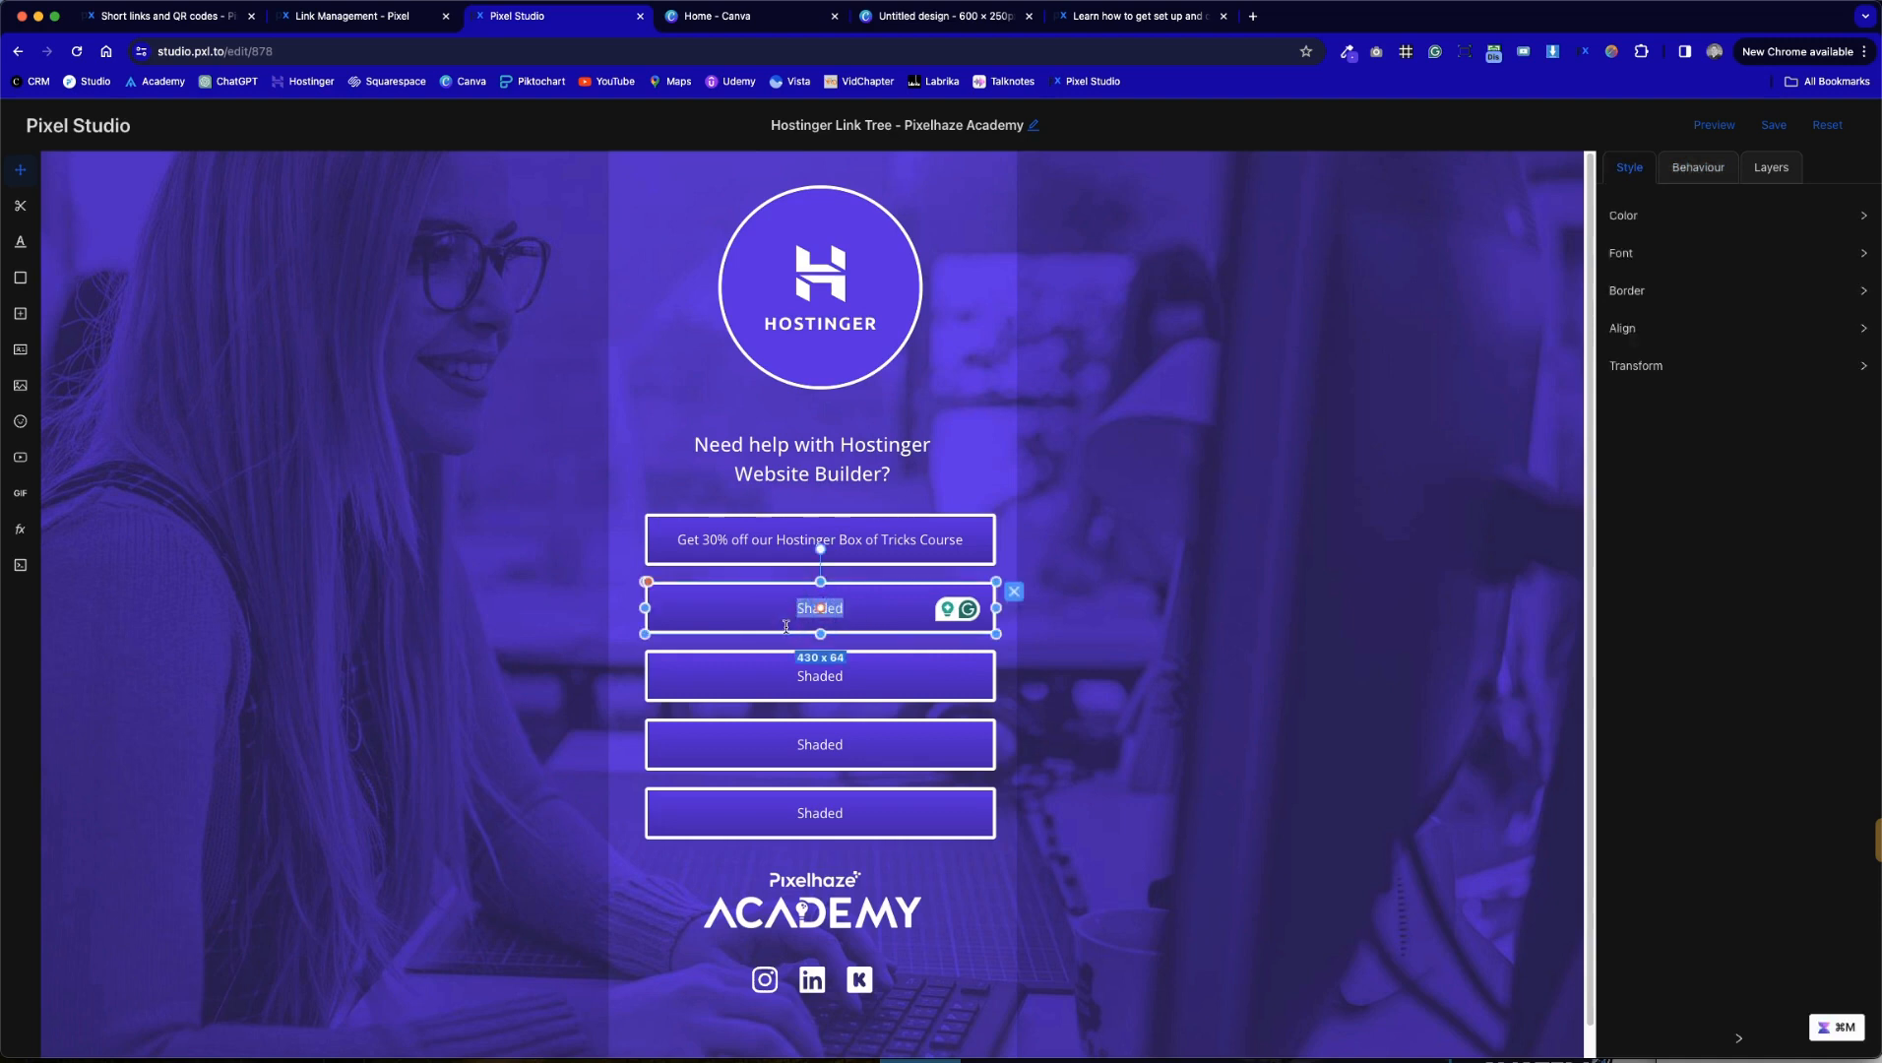
pyautogui.write('Take the Hostinger Box')
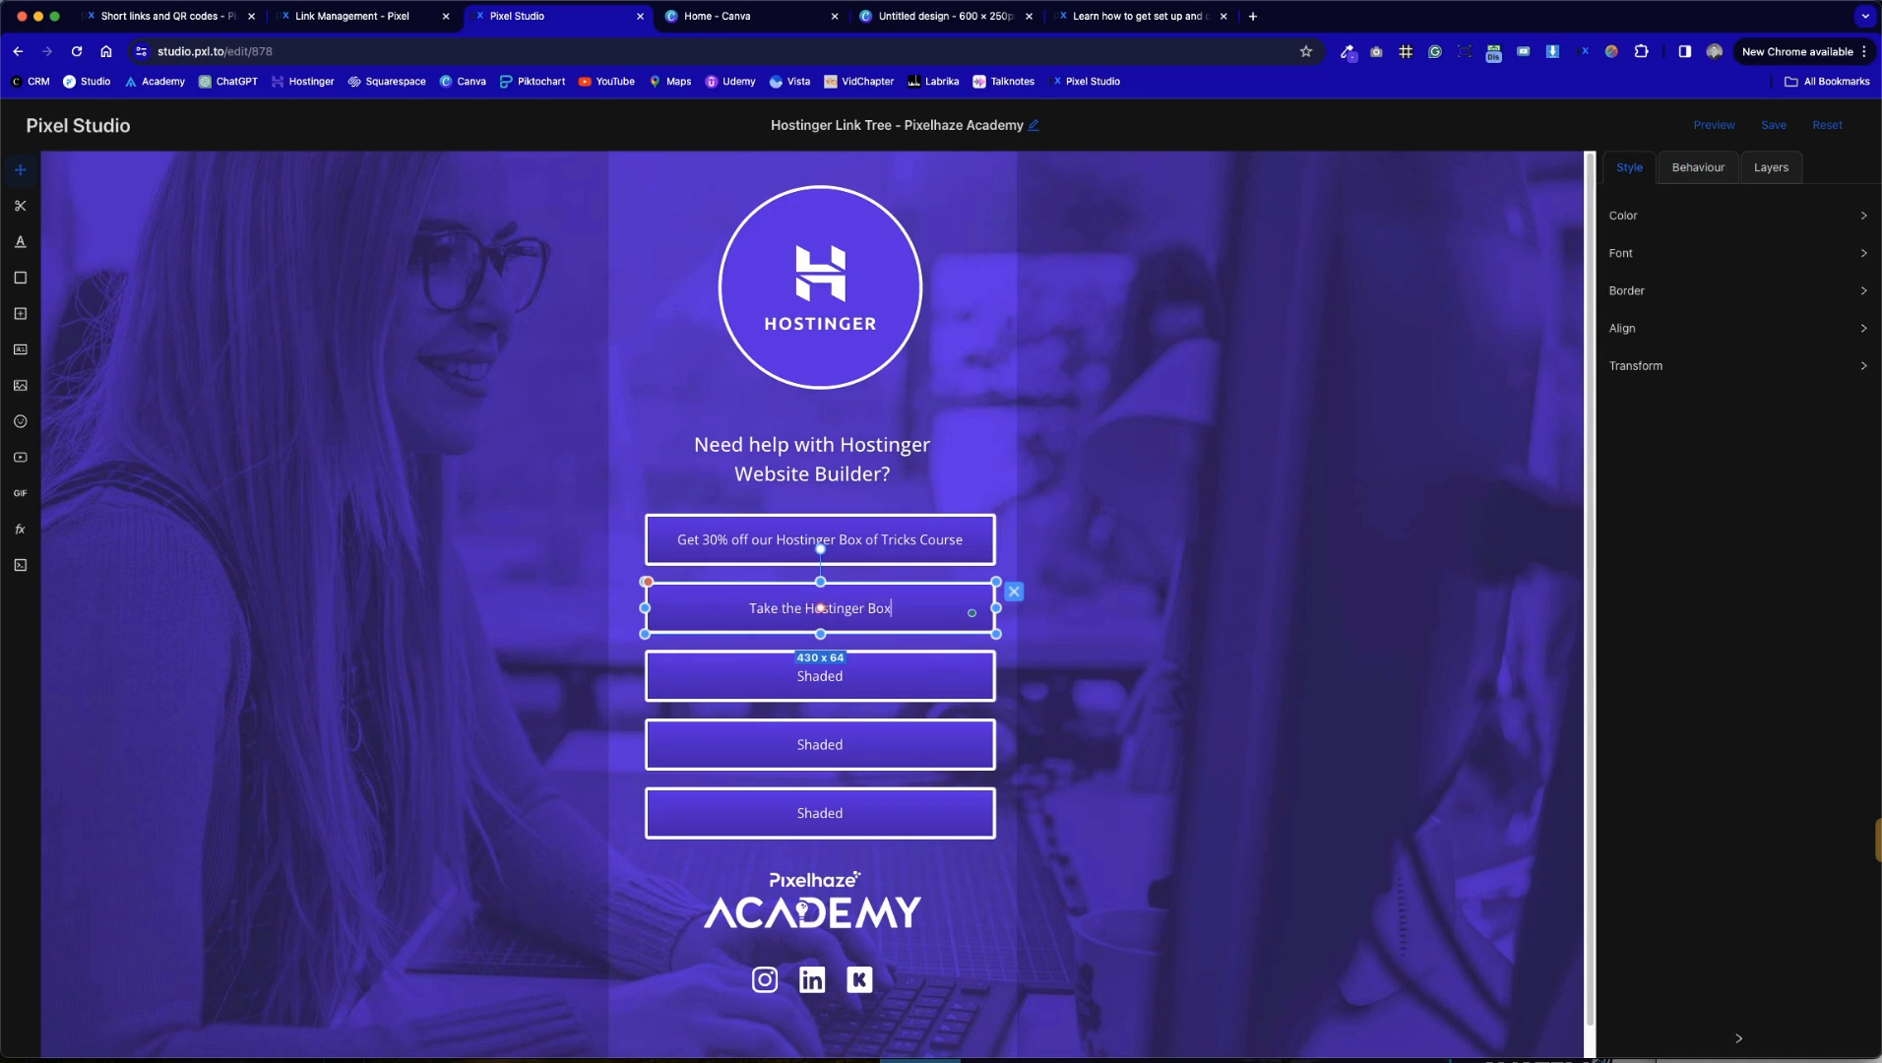
pyautogui.write(' of Tricks Course')
# Label the second button "Get 10% off Hostinger Website Builder" and the third button "Register your domain name"
pyautogui.moveTo(946, 612); pyautogui.dragTo(698, 615)
pyautogui.write('Get 30% off Hostinger Website Builder')
pyautogui.click(926, 686)
pyautogui.moveTo(844, 676)
pyautogui.mouseDown()
pyautogui.moveTo(770, 671)
pyautogui.moveTo(843, 677)
pyautogui.mouseUp()
pyautogui.doubleClick(843, 677)
pyautogui.write('Reg')
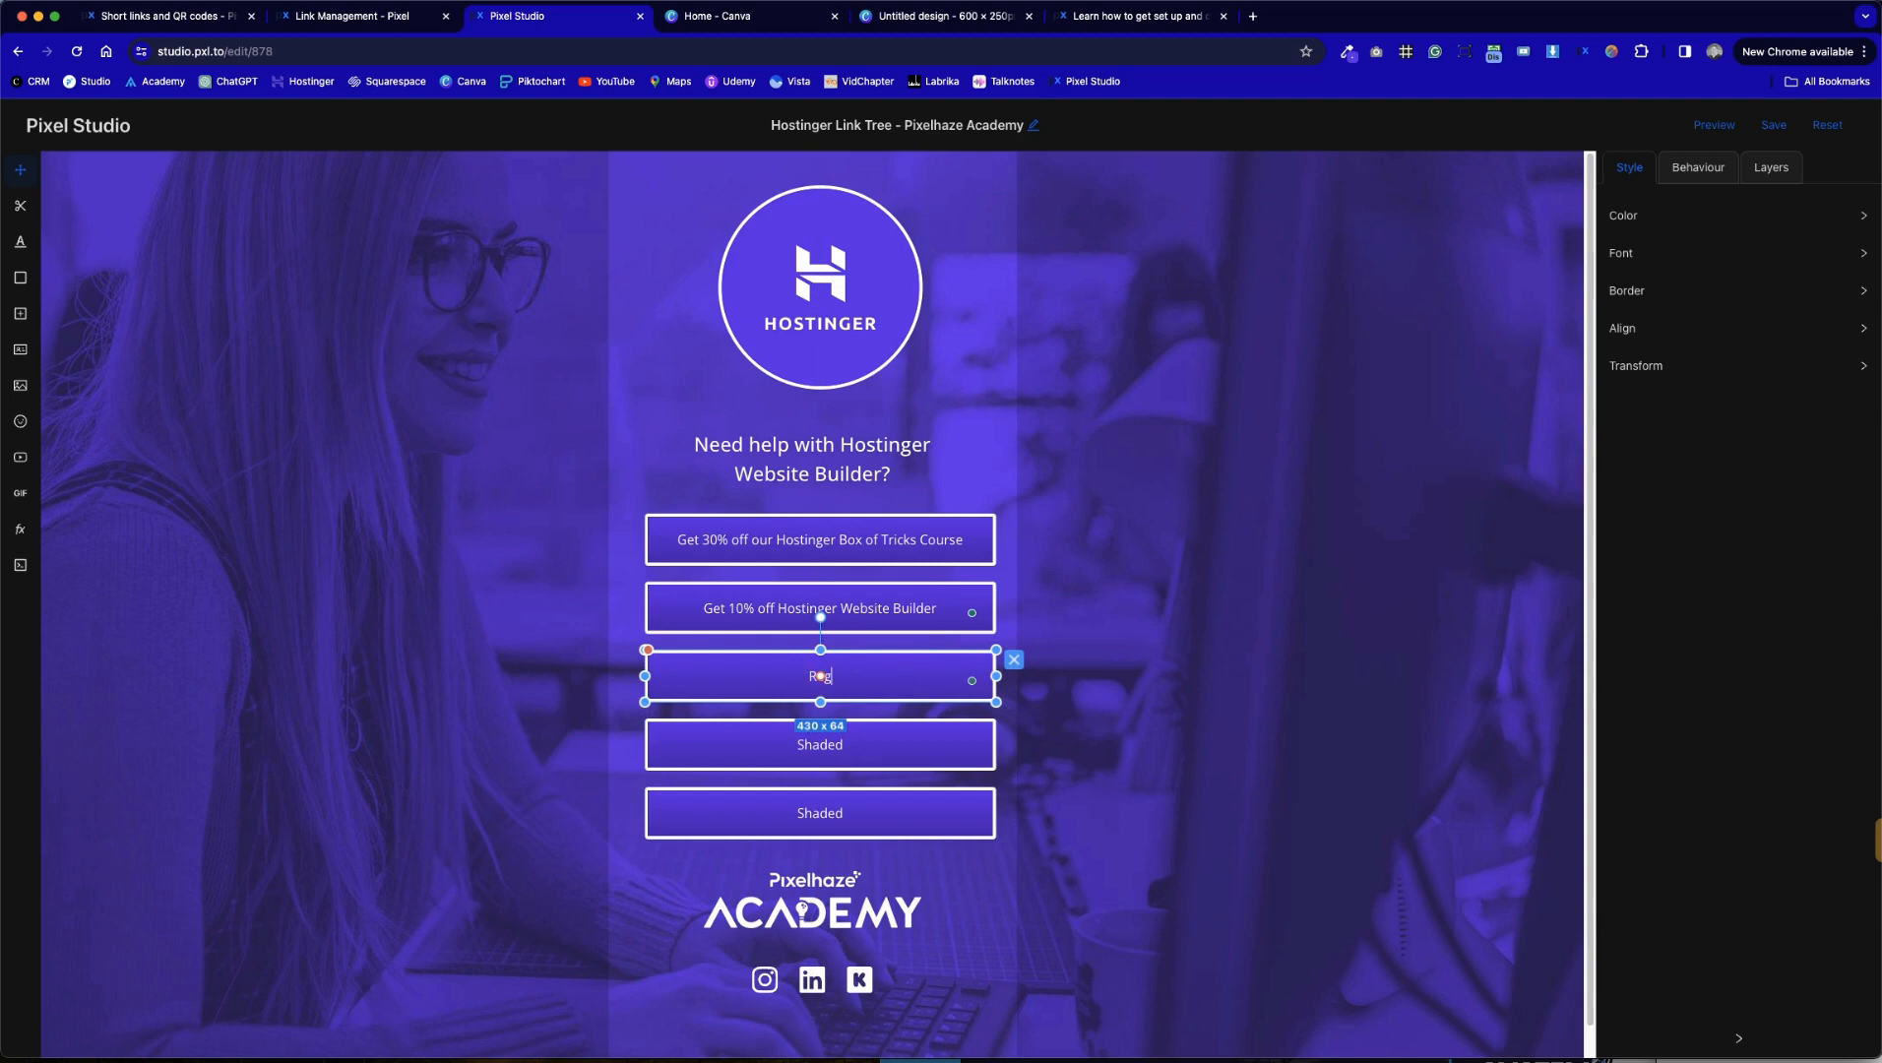
pyautogui.write('ister your domain name')
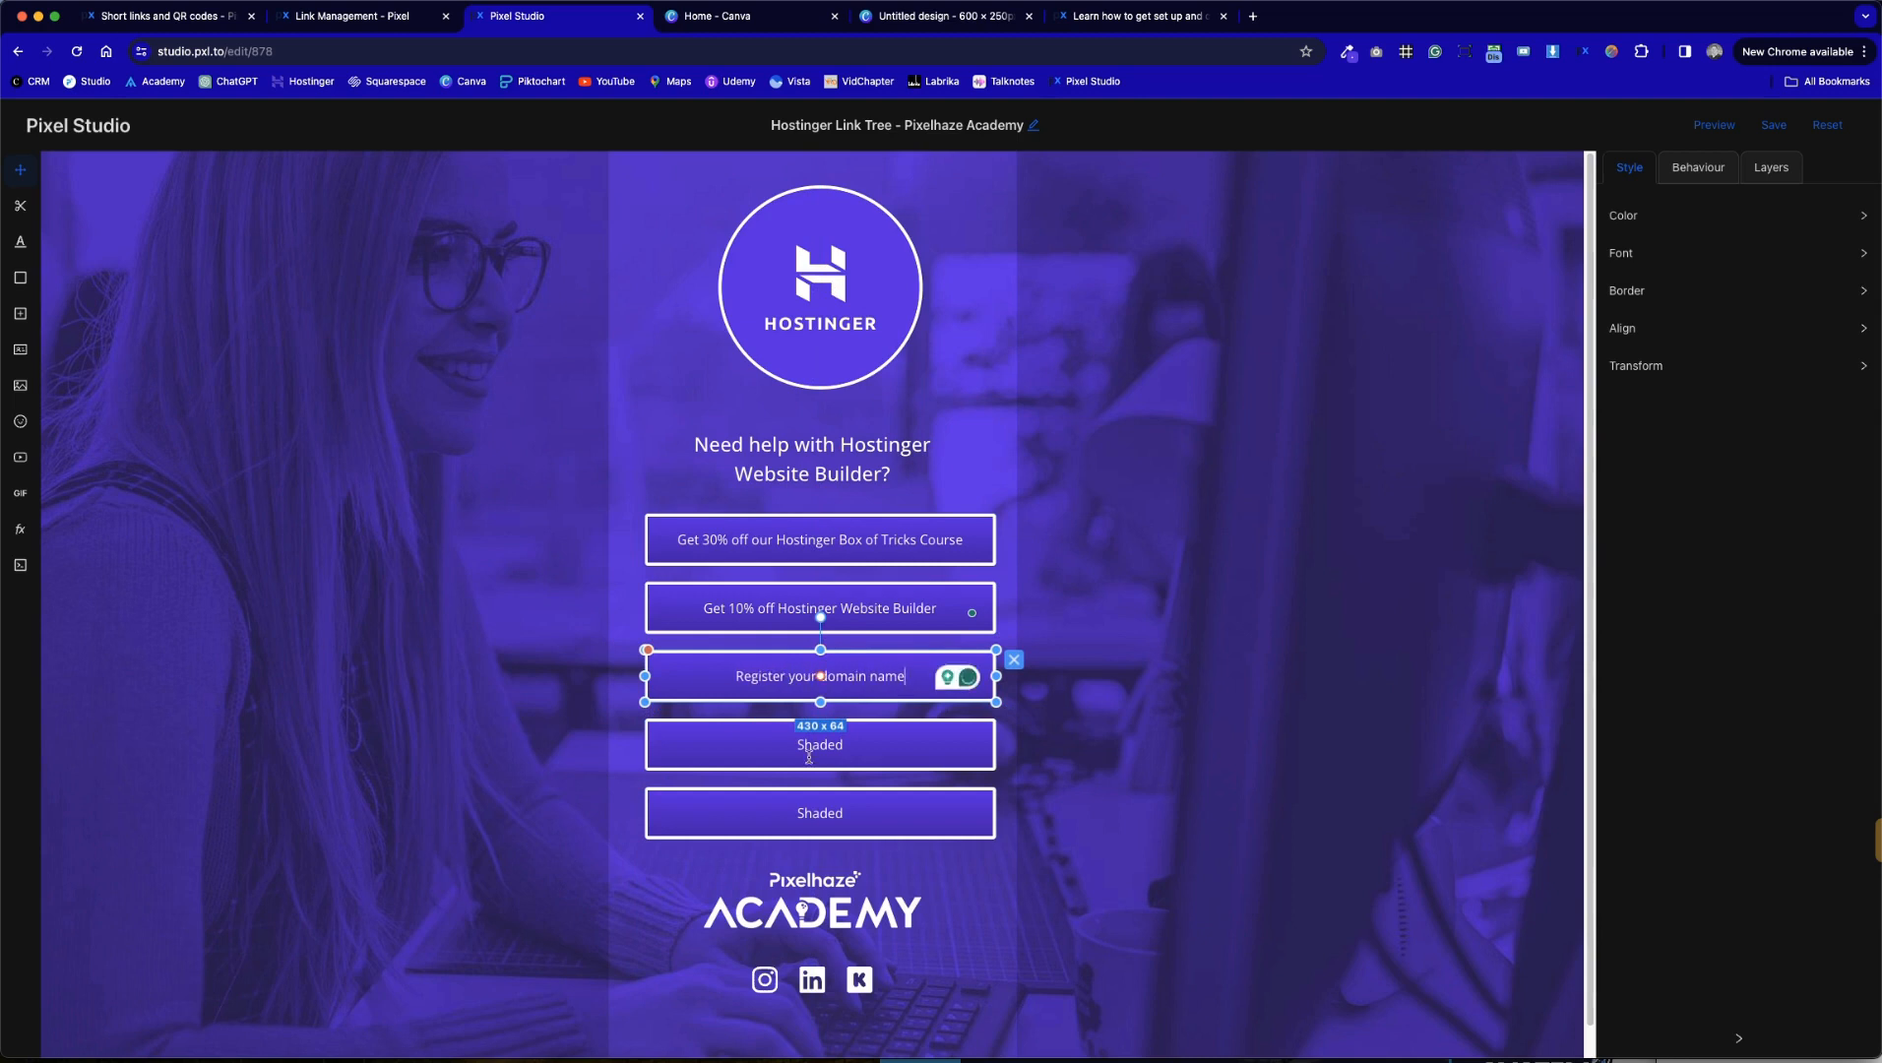
# Replace the fourth button's text with "More about Hostinger Website Builder"
pyautogui.doubleClick(856, 745)
pyautogui.press('super+a')
pyautogui.press('BackSpace')
pyautogui.write('More about Hostinger Website Builder')
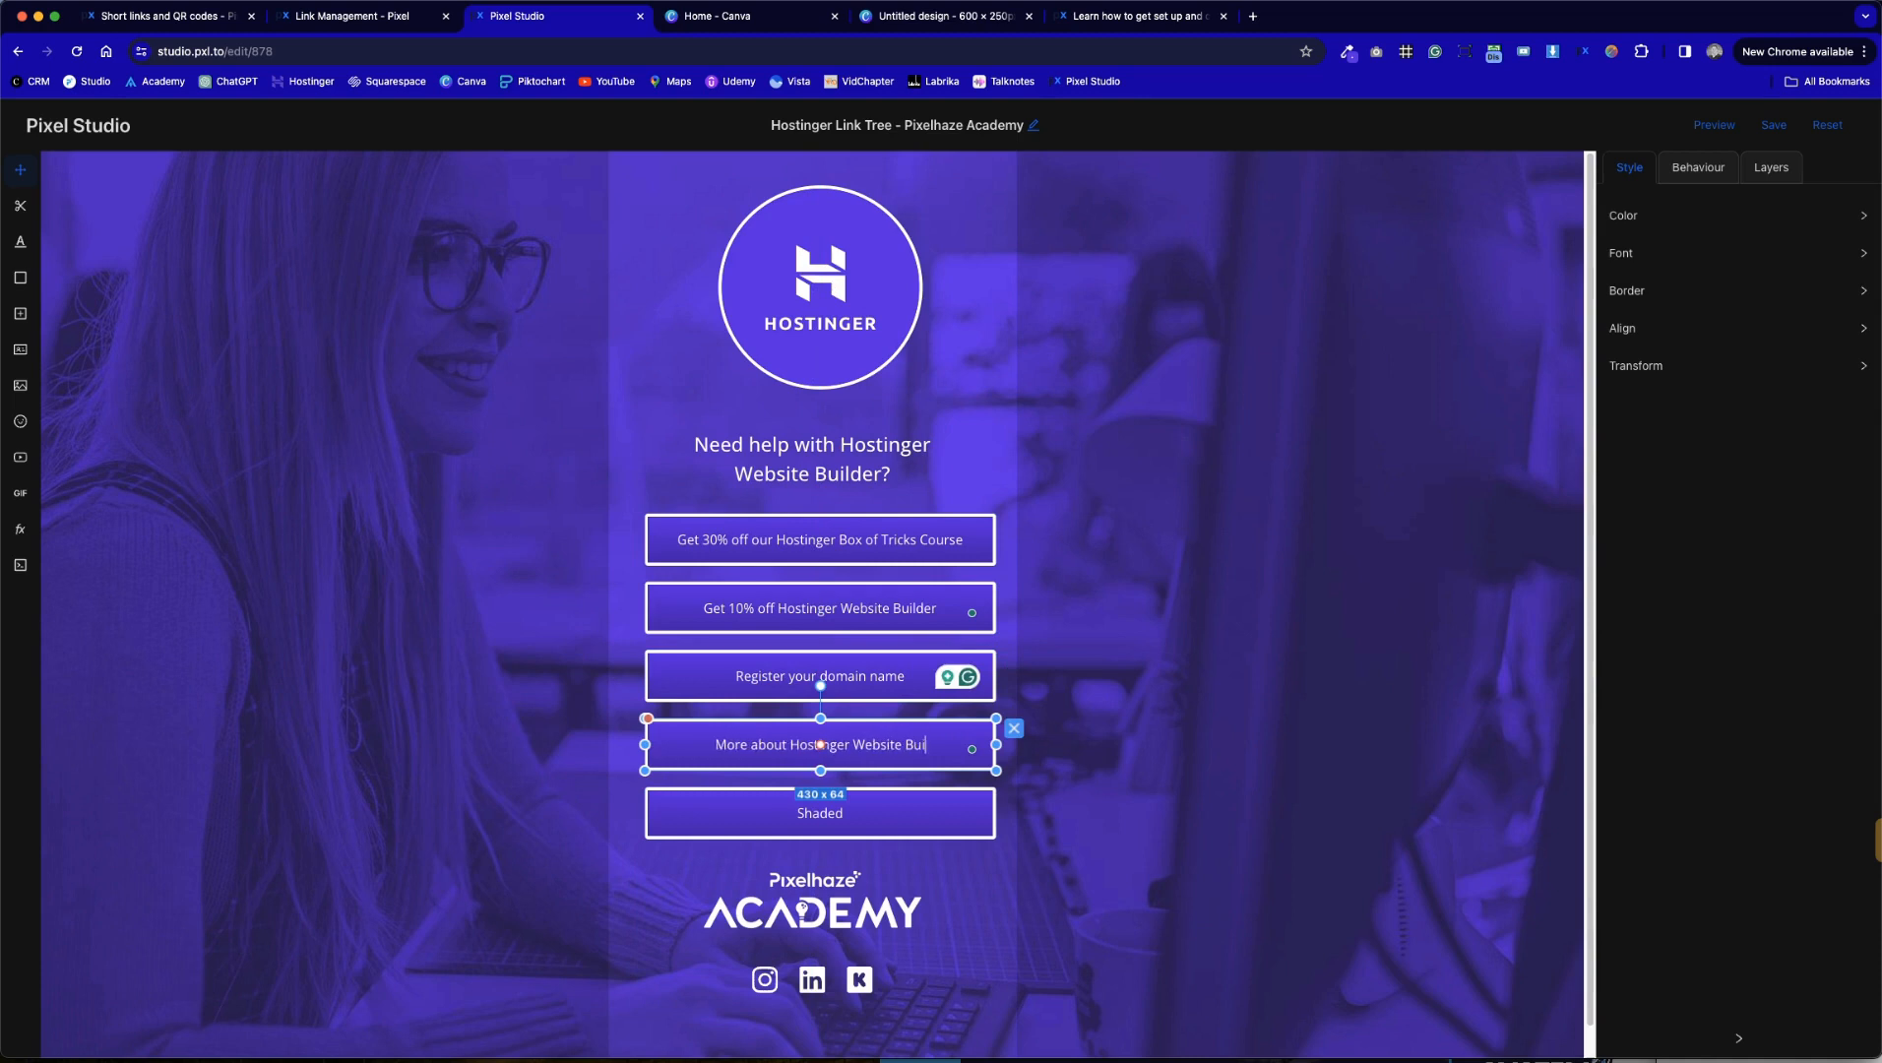
# Delete the fifth Shaded button and move the remaining four buttons together slightly down from the heading
pyautogui.click(913, 892)
pyautogui.click(990, 833)
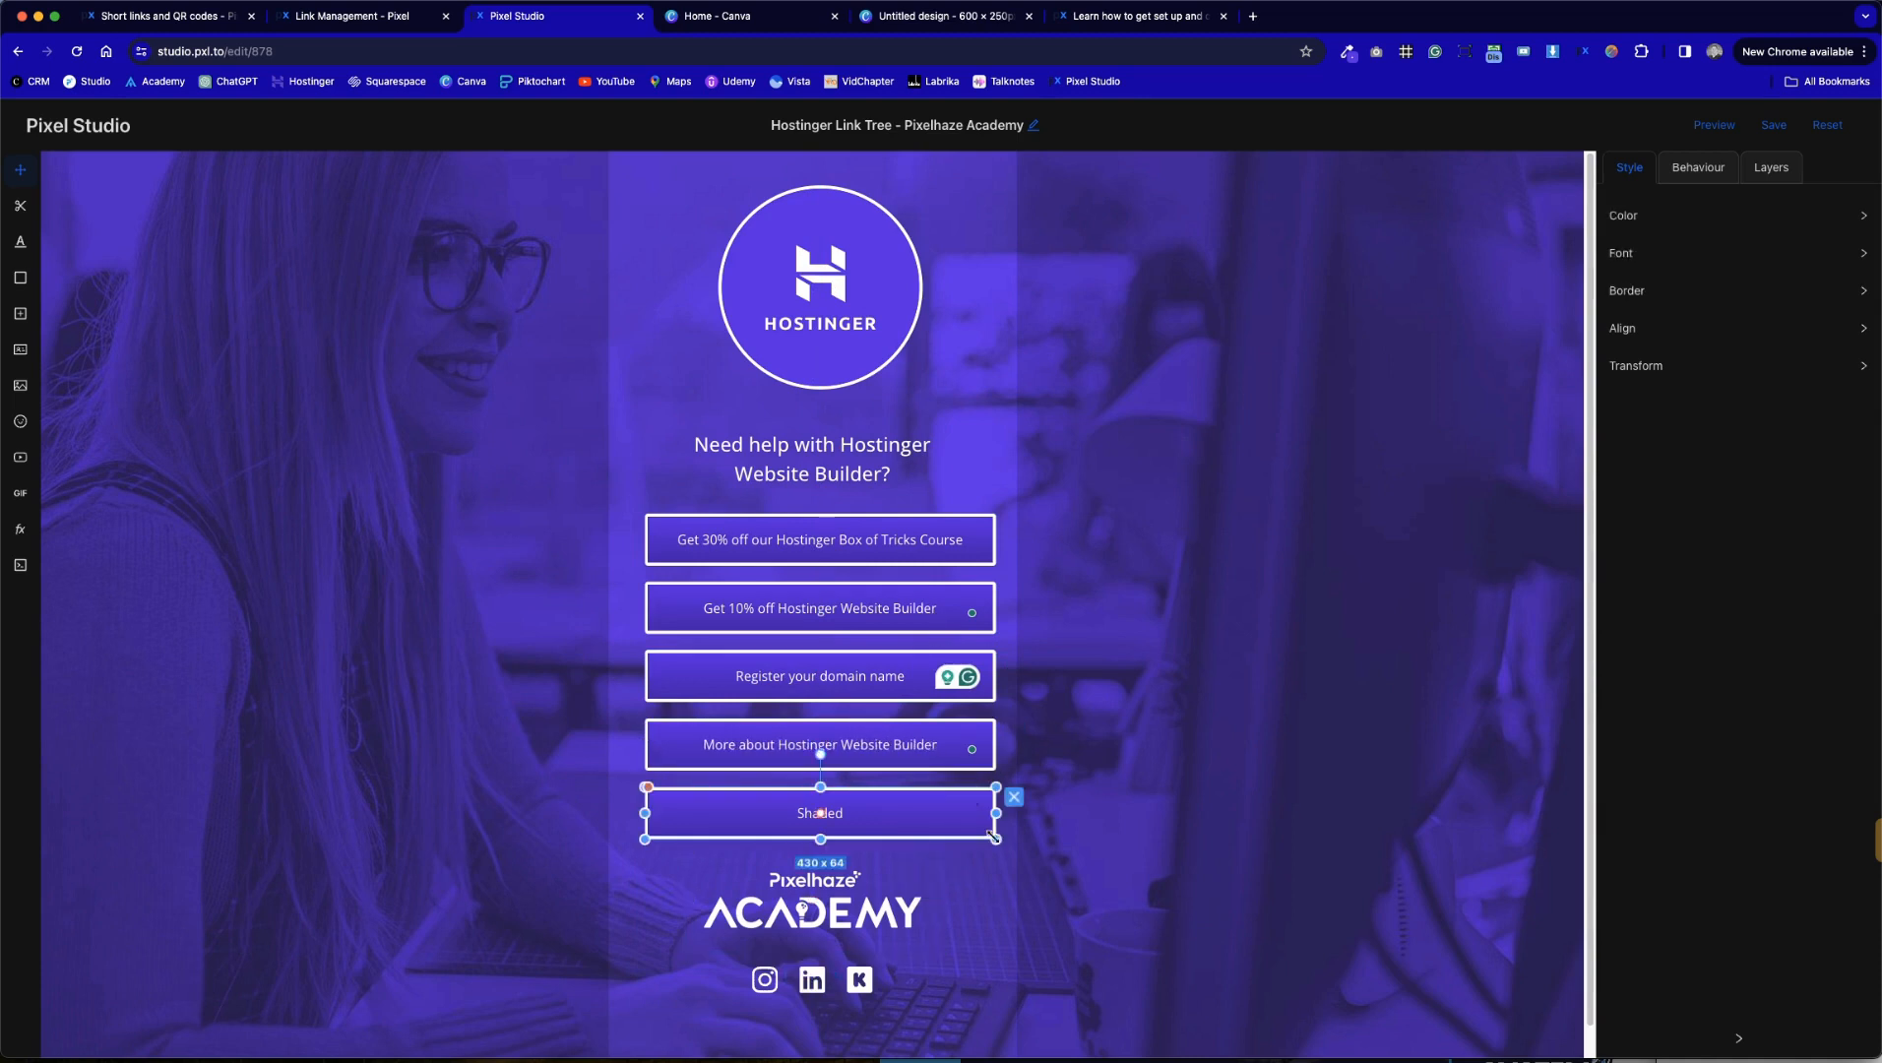
pyautogui.click(1015, 797)
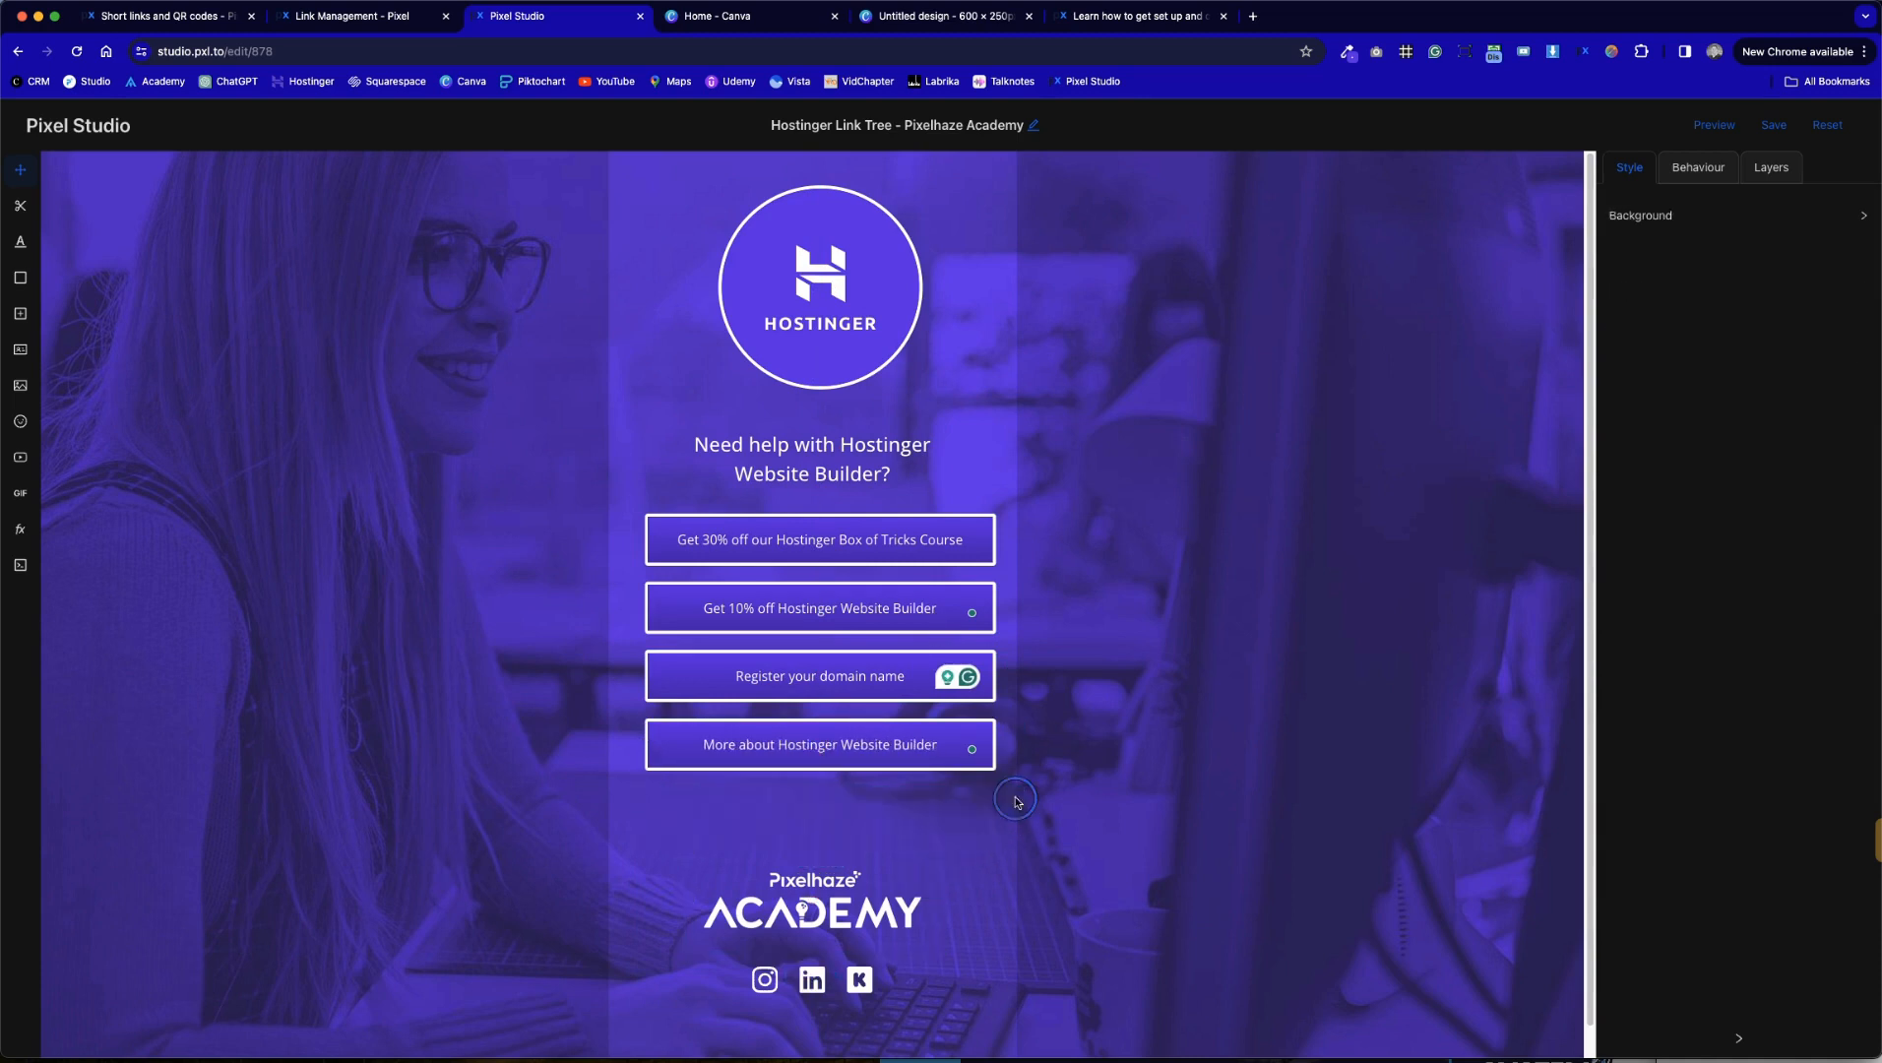
pyautogui.moveTo(941, 827)
pyautogui.mouseDown()
pyautogui.moveTo(789, 656)
pyautogui.moveTo(759, 507)
pyautogui.mouseUp()
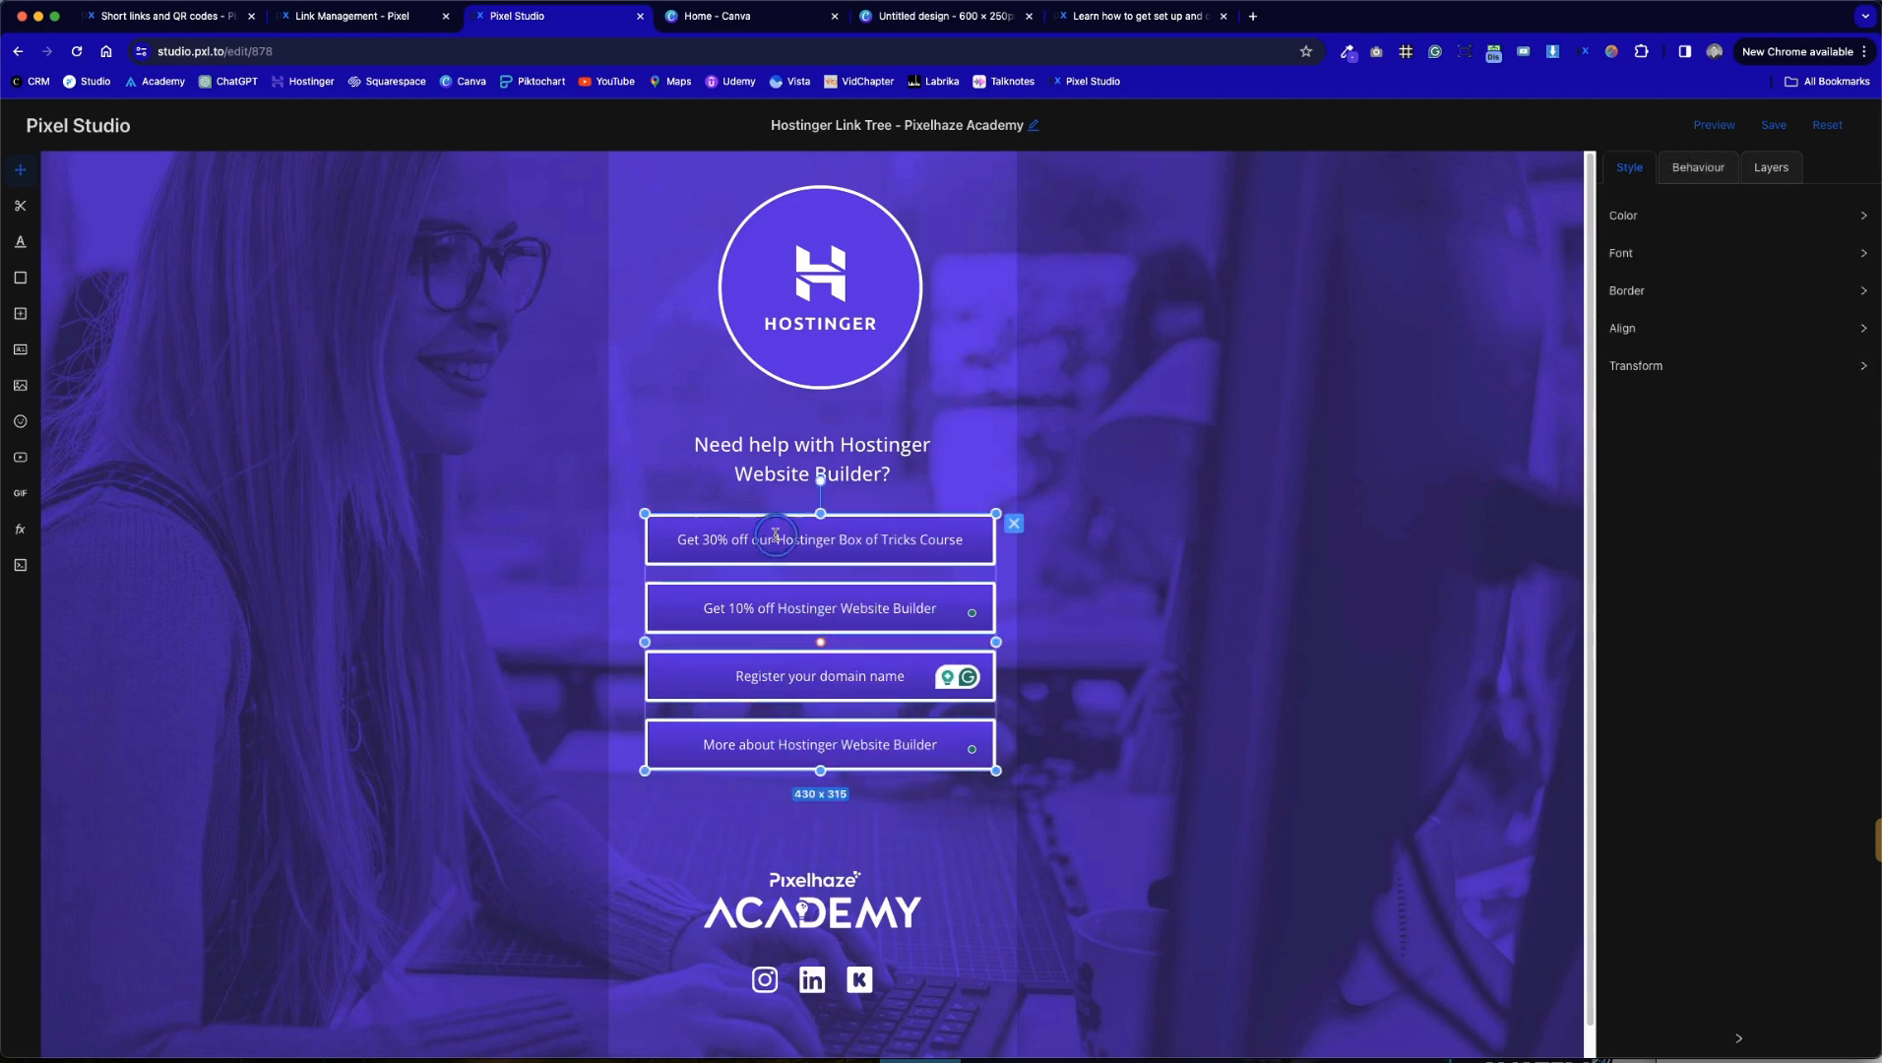
pyautogui.moveTo(953, 835); pyautogui.dragTo(847, 550)
# Move the circular Hostinger logo slightly up and centre it in the column, nudging the heading beneath it
pyautogui.moveTo(813, 307); pyautogui.dragTo(807, 302)
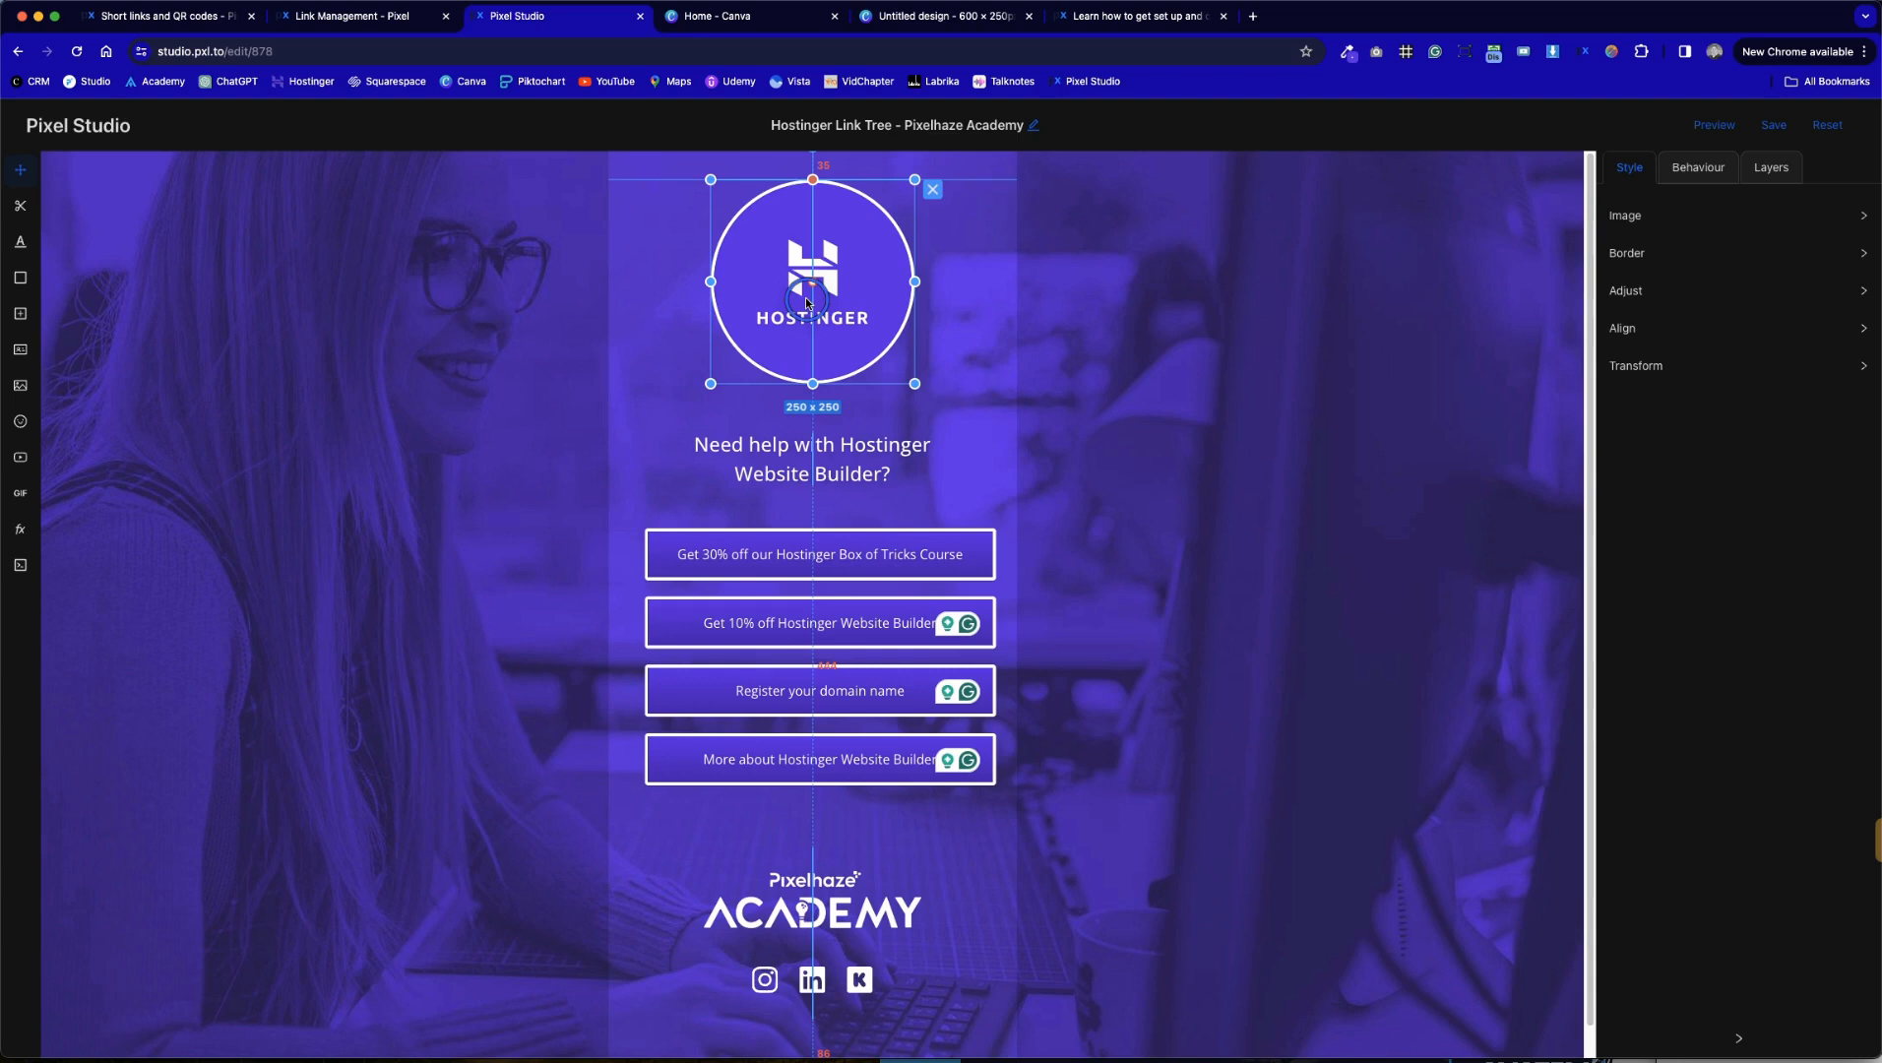
pyautogui.moveTo(808, 302); pyautogui.dragTo(807, 302)
pyautogui.moveTo(846, 473); pyautogui.dragTo(846, 473)
# Shift the four buttons slightly left to centre them in the column and move the Pixelhaze Academy logo up closer to them
pyautogui.moveTo(922, 856); pyautogui.dragTo(802, 565)
pyautogui.click(904, 827)
pyautogui.moveTo(881, 914); pyautogui.dragTo(880, 891)
pyautogui.click(992, 1002)
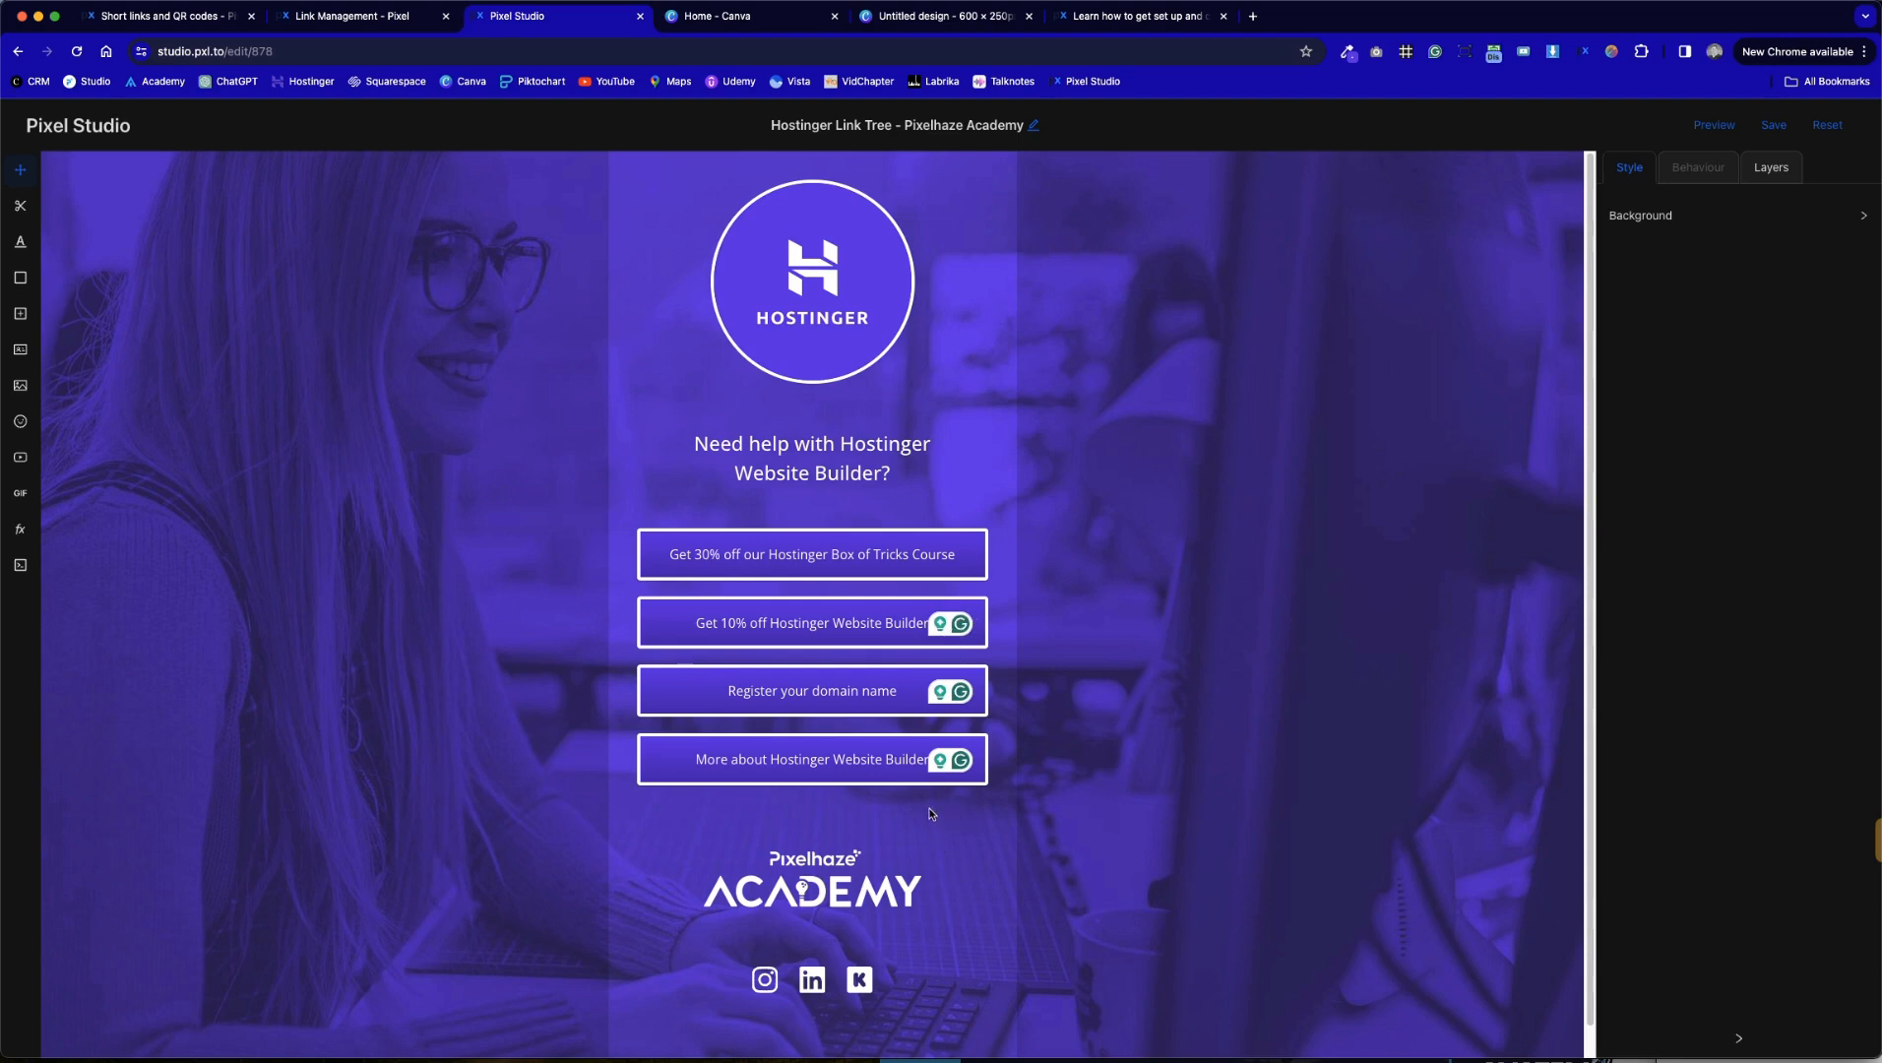
# Save the link tree page and preview it in both the mobile and desktop layouts
pyautogui.click(1769, 135)
pyautogui.click(1717, 126)
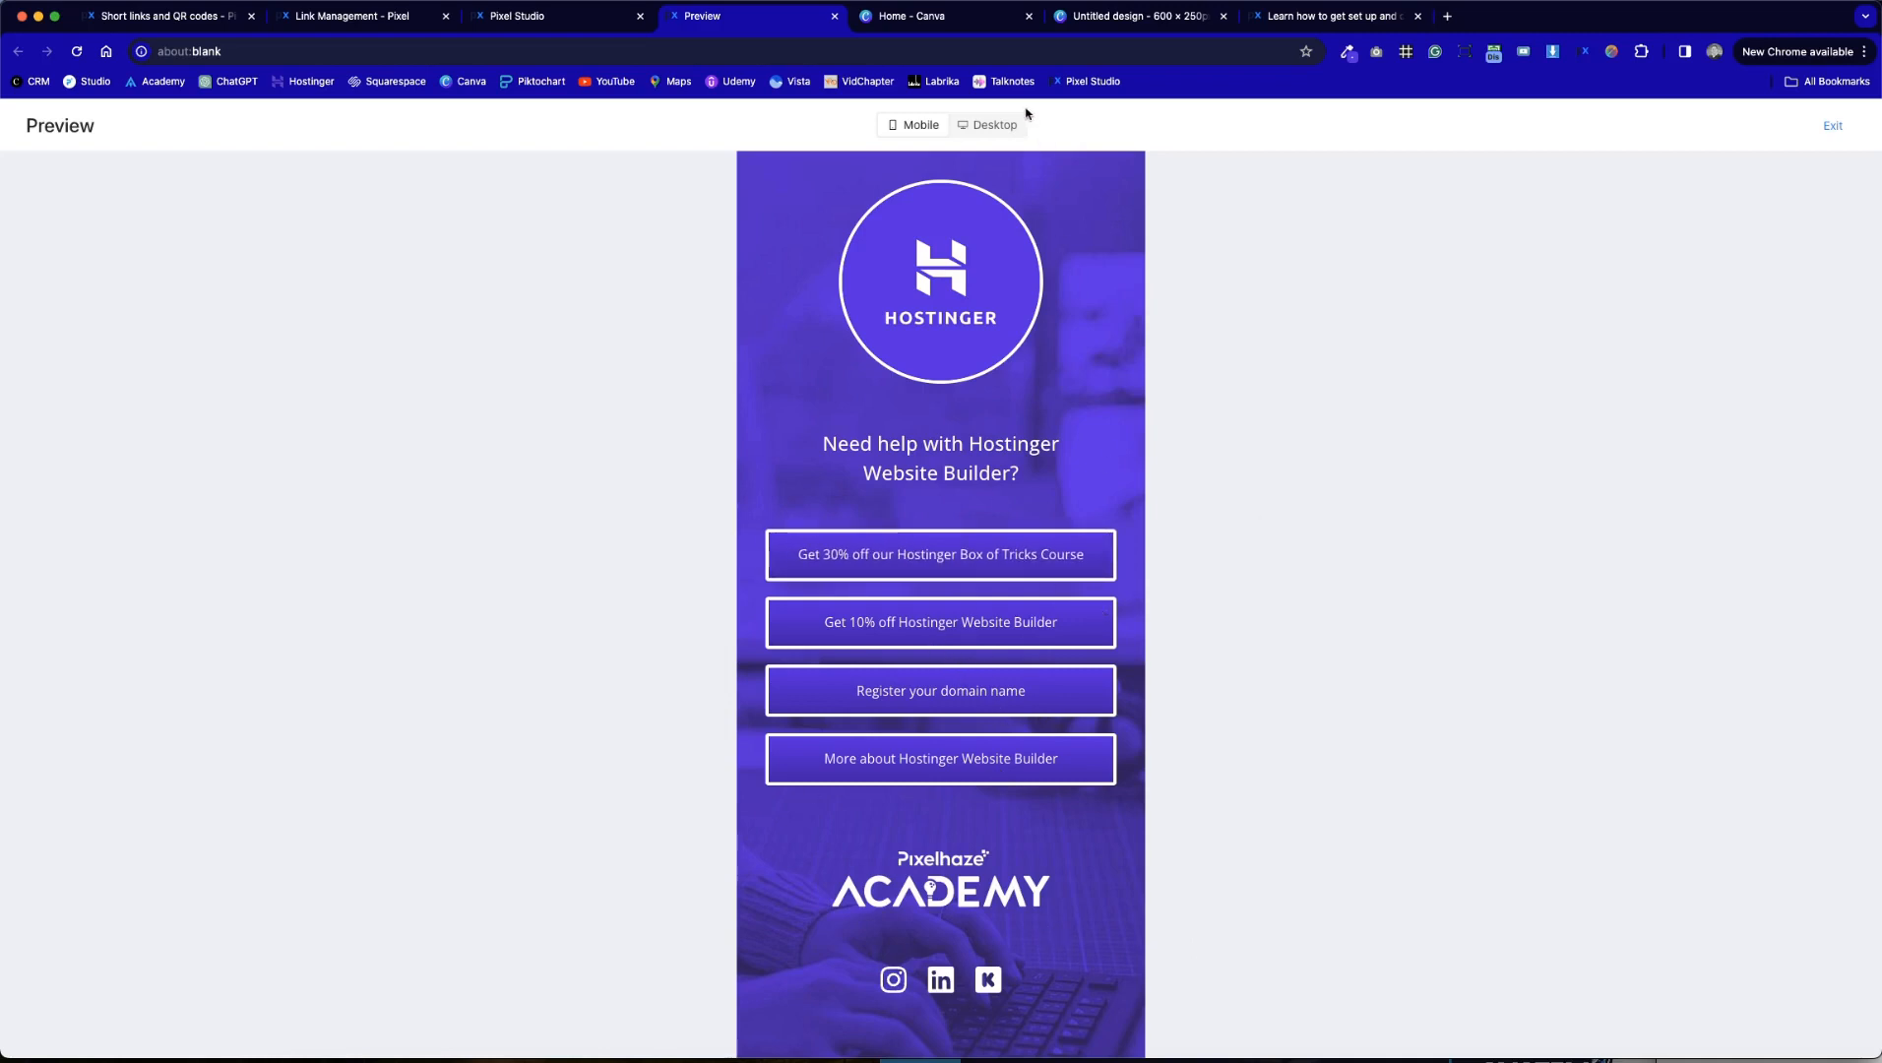
pyautogui.click(983, 130)
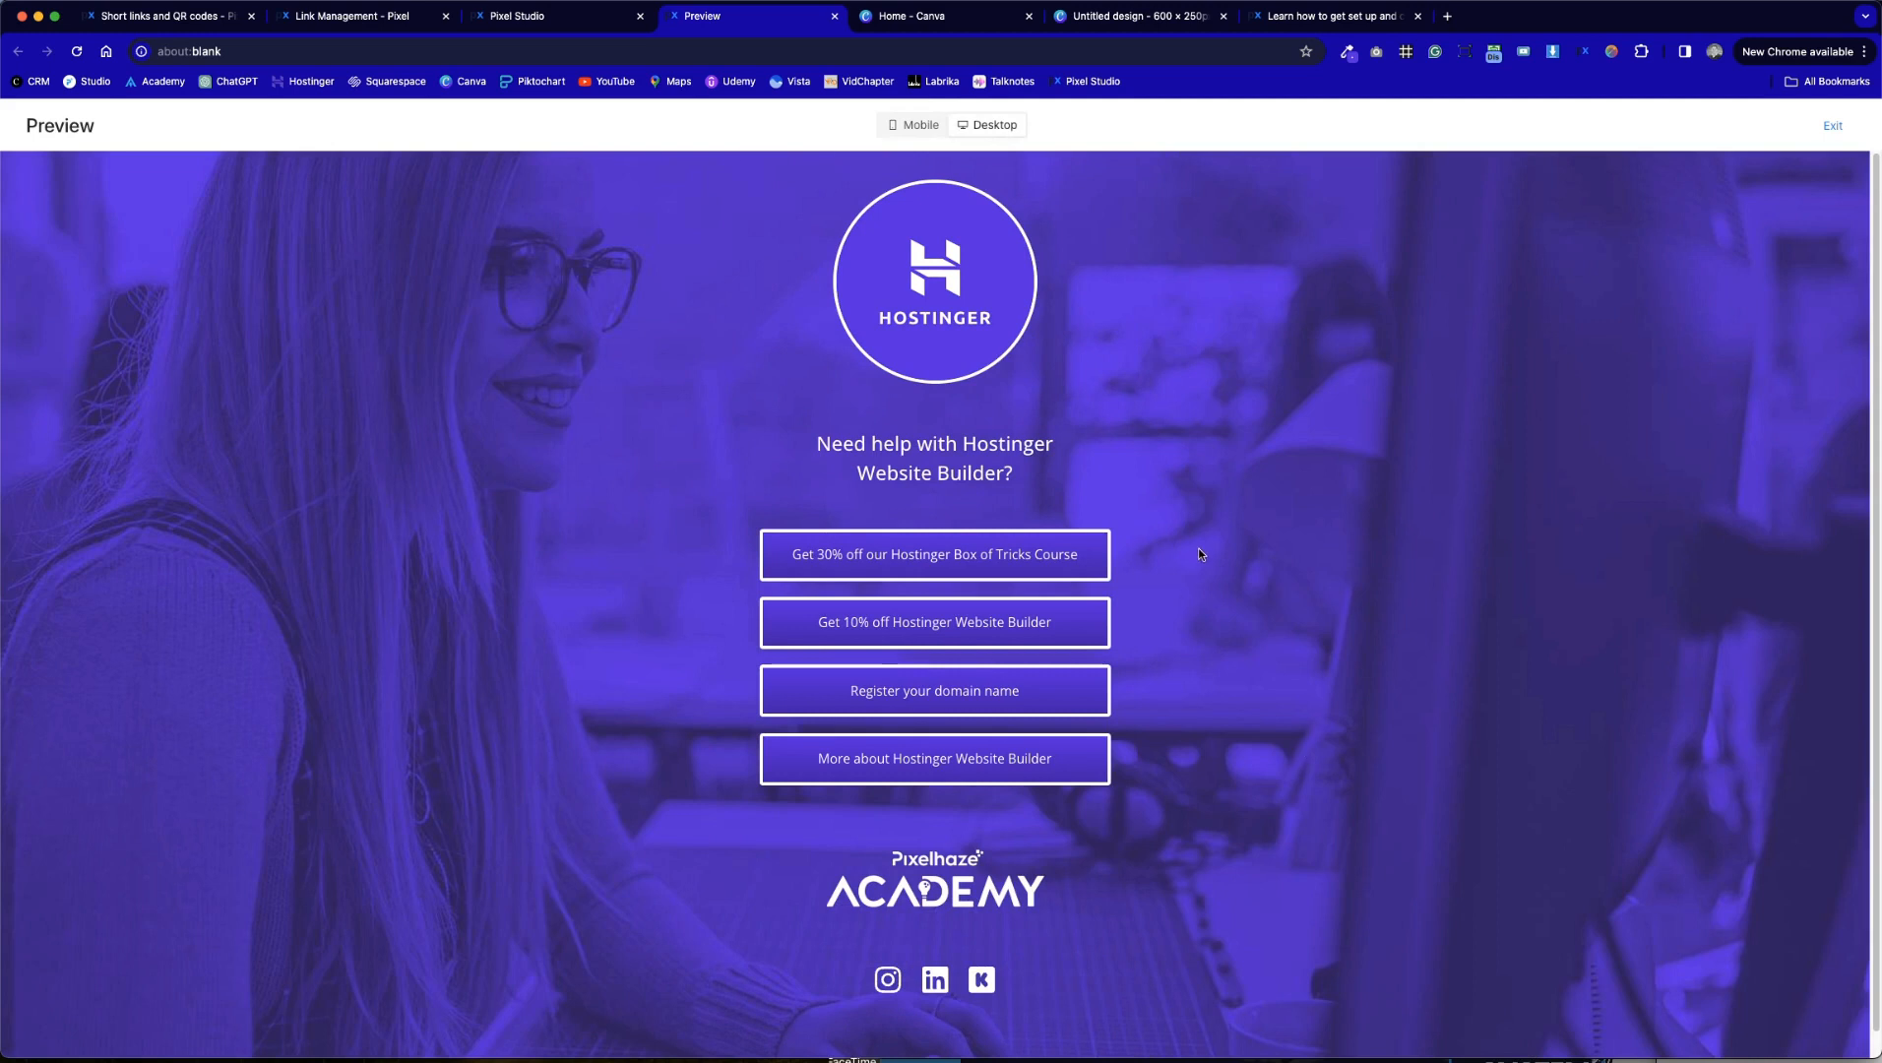
pyautogui.click(913, 130)
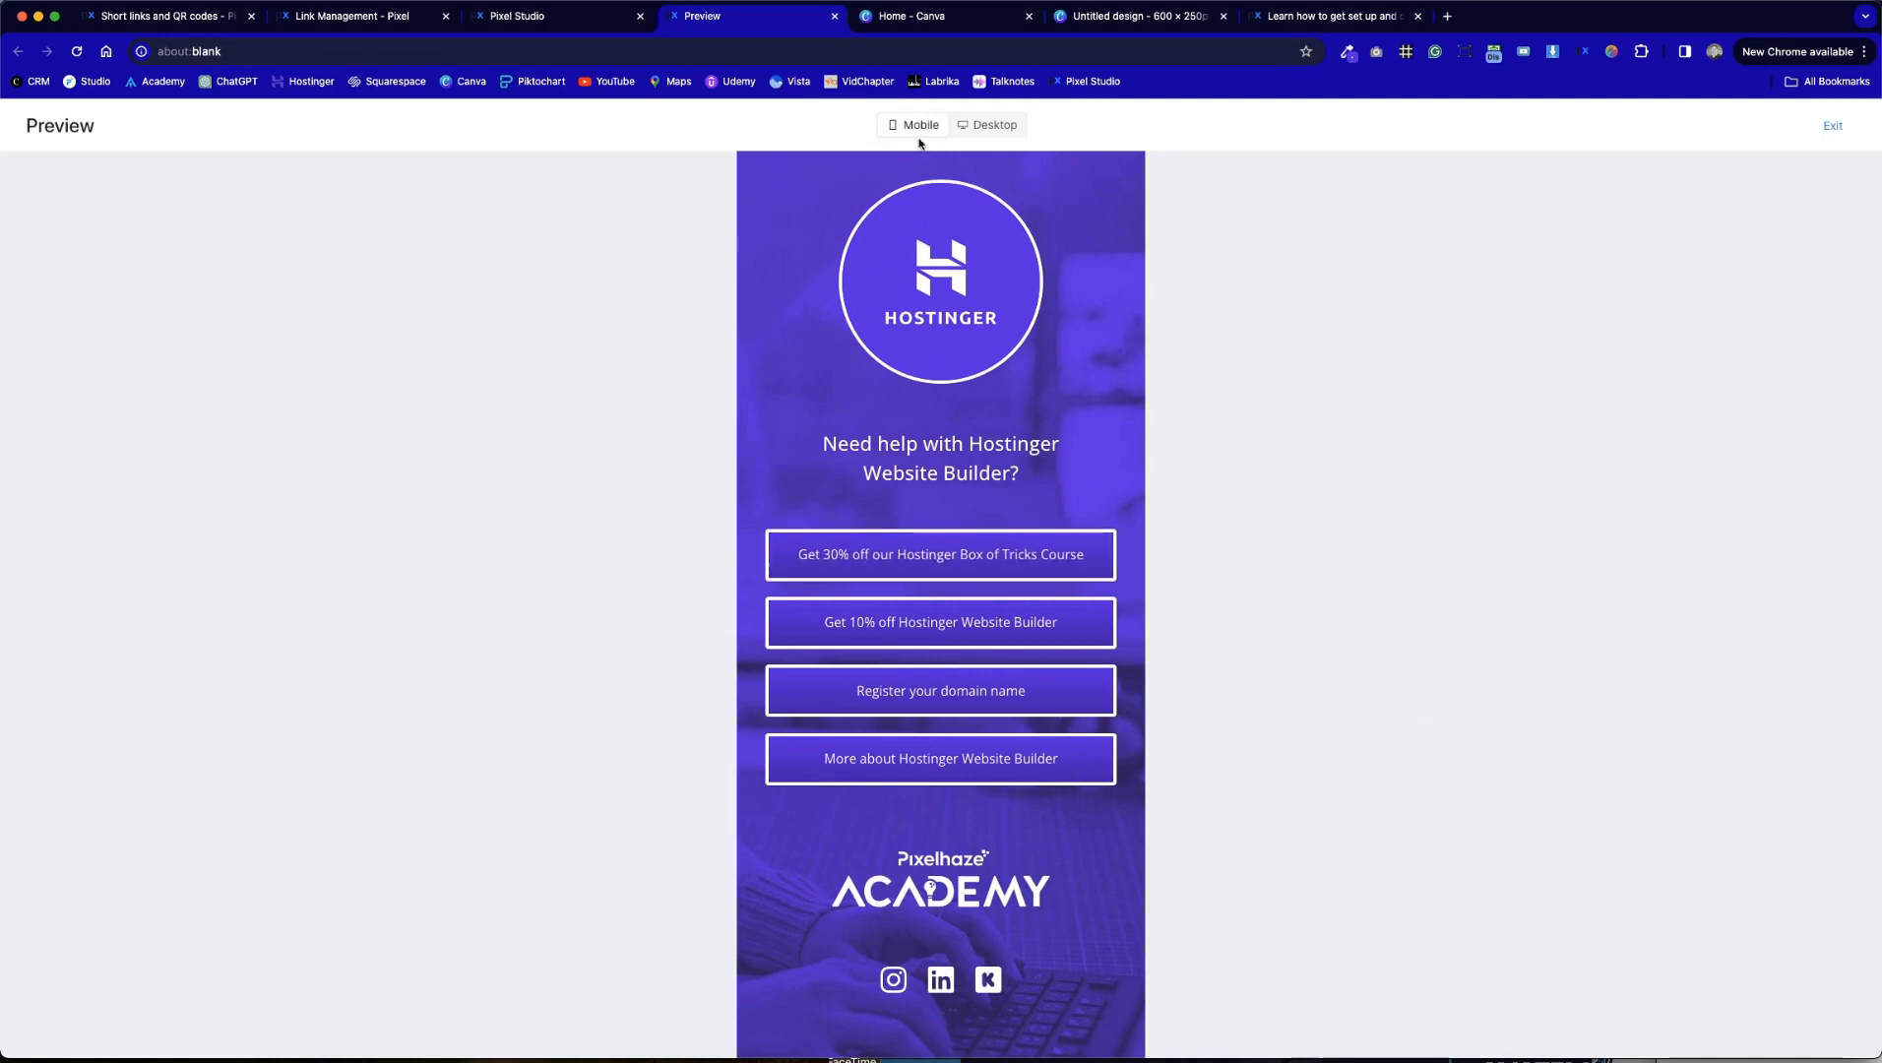
pyautogui.click(985, 124)
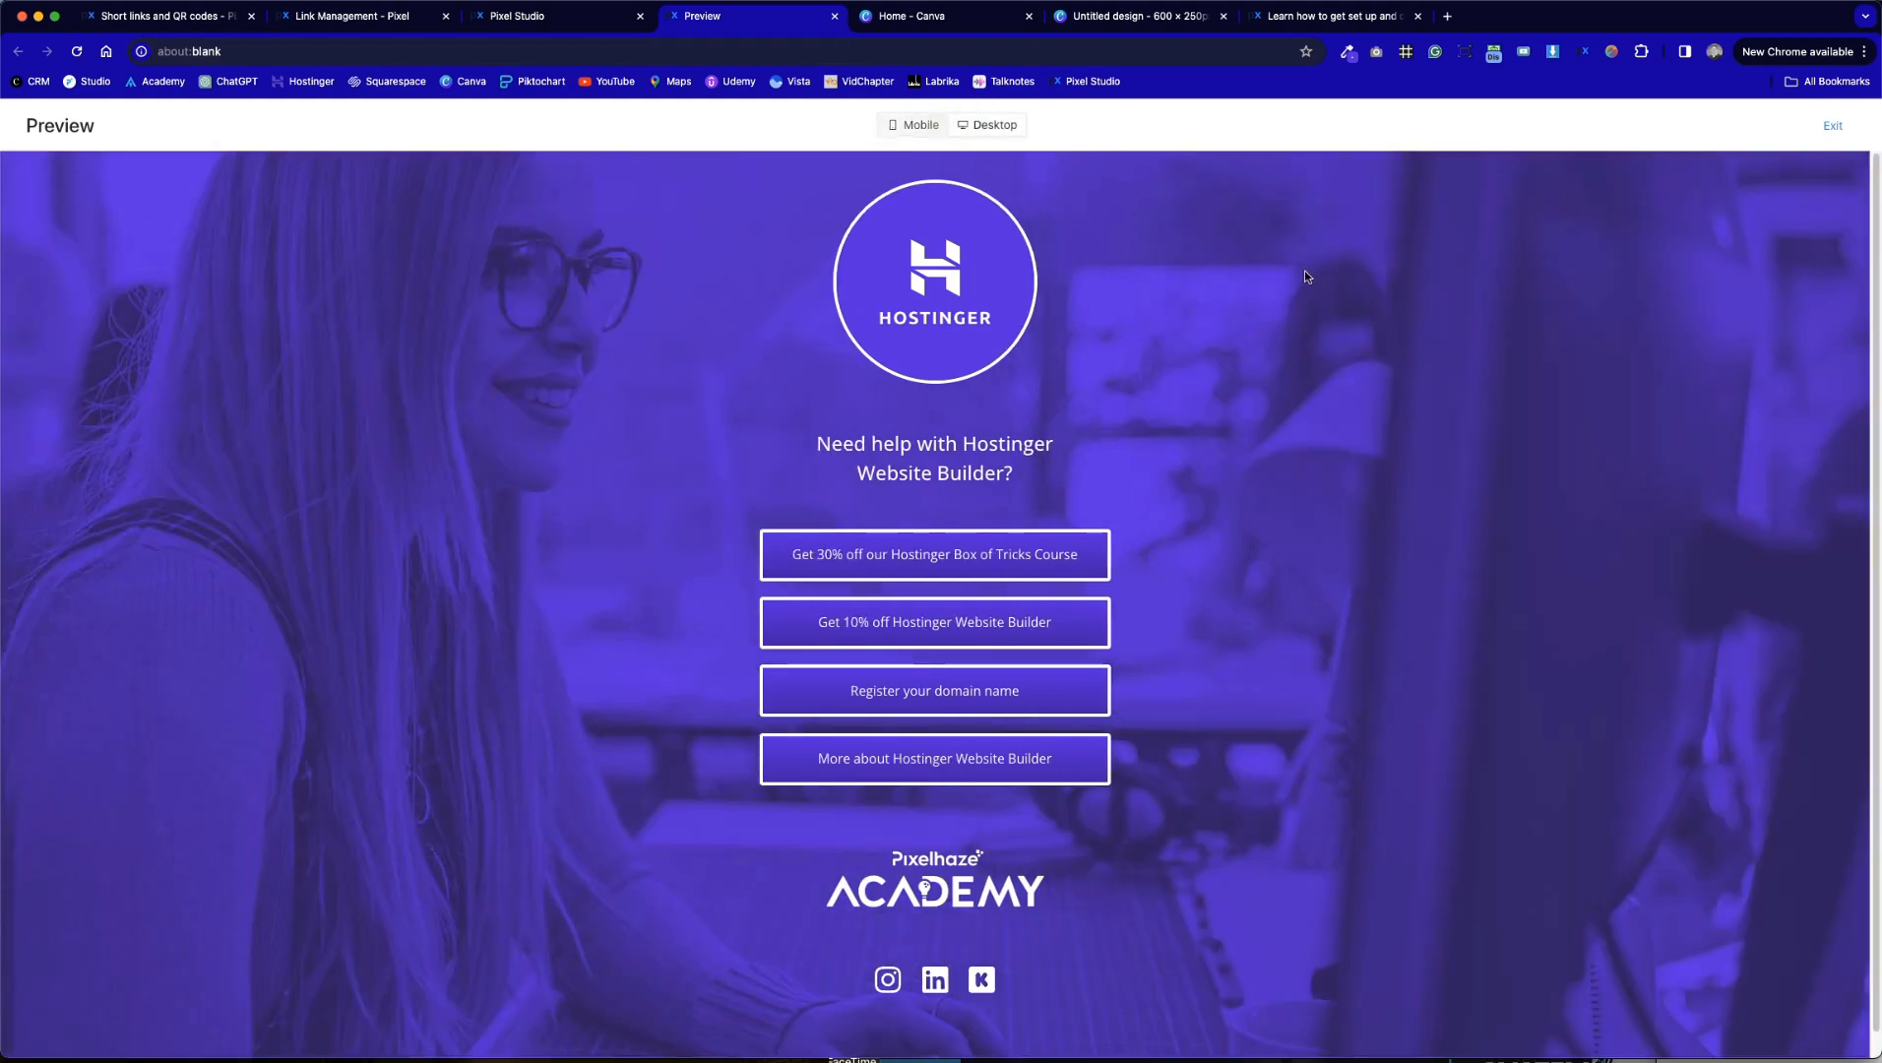